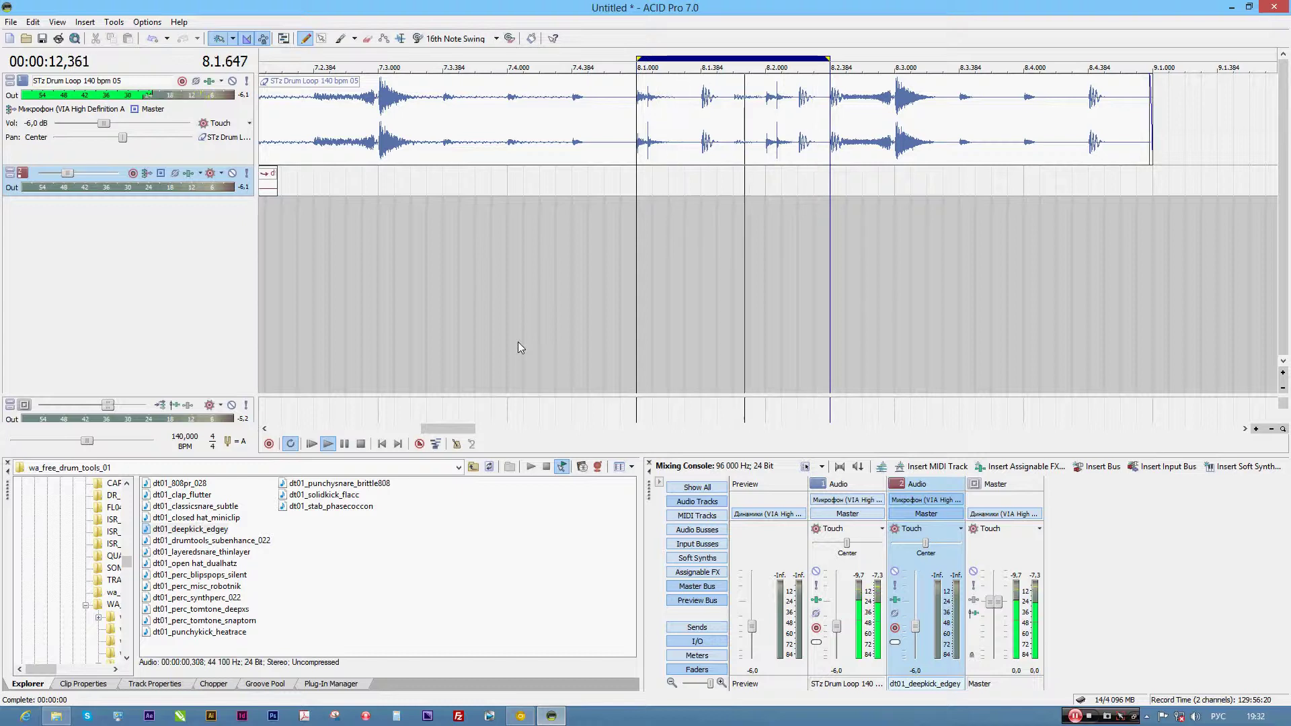
# - Paint dt01_deepkick_edgey clips on the kick track at 8.1.384, 8.2.192, 8.2.384 and 8.4.384, matching the drum loop's hits
pyautogui.press('space')
pyautogui.moveTo(710, 181); pyautogui.dragTo(814, 176)
pyautogui.press('space')
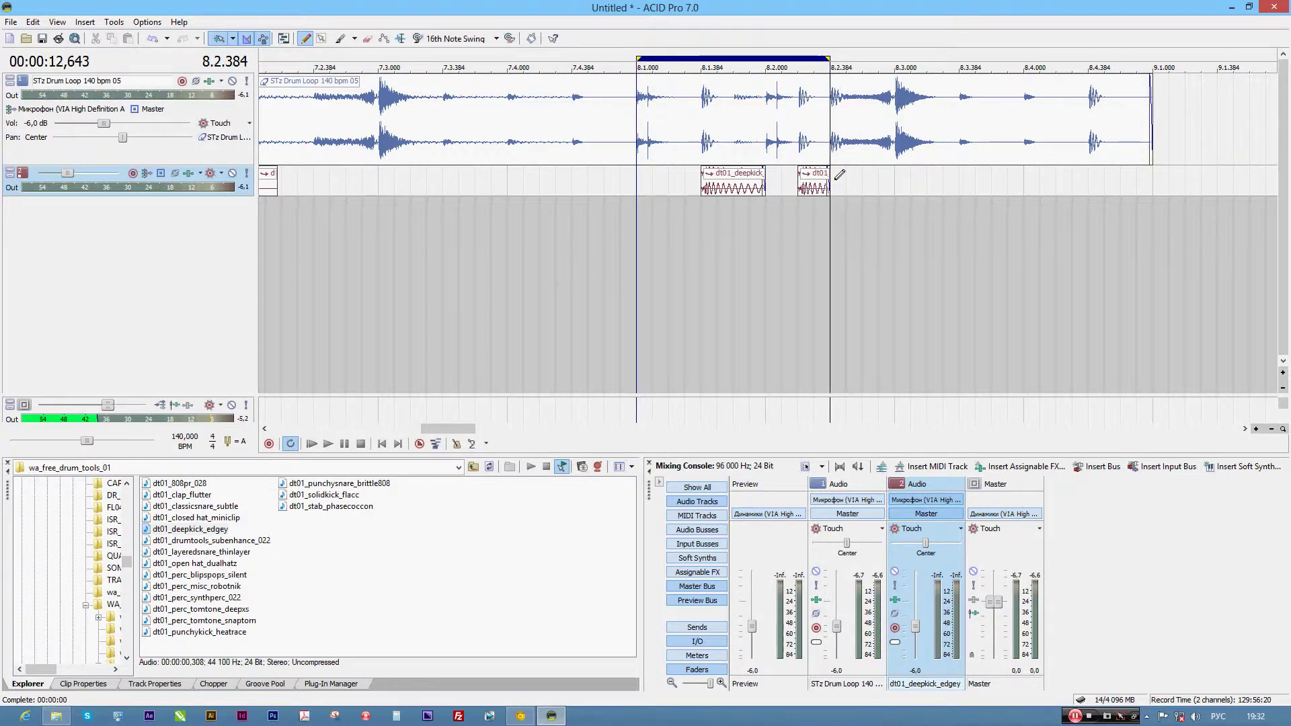
pyautogui.moveTo(851, 181); pyautogui.dragTo(932, 173)
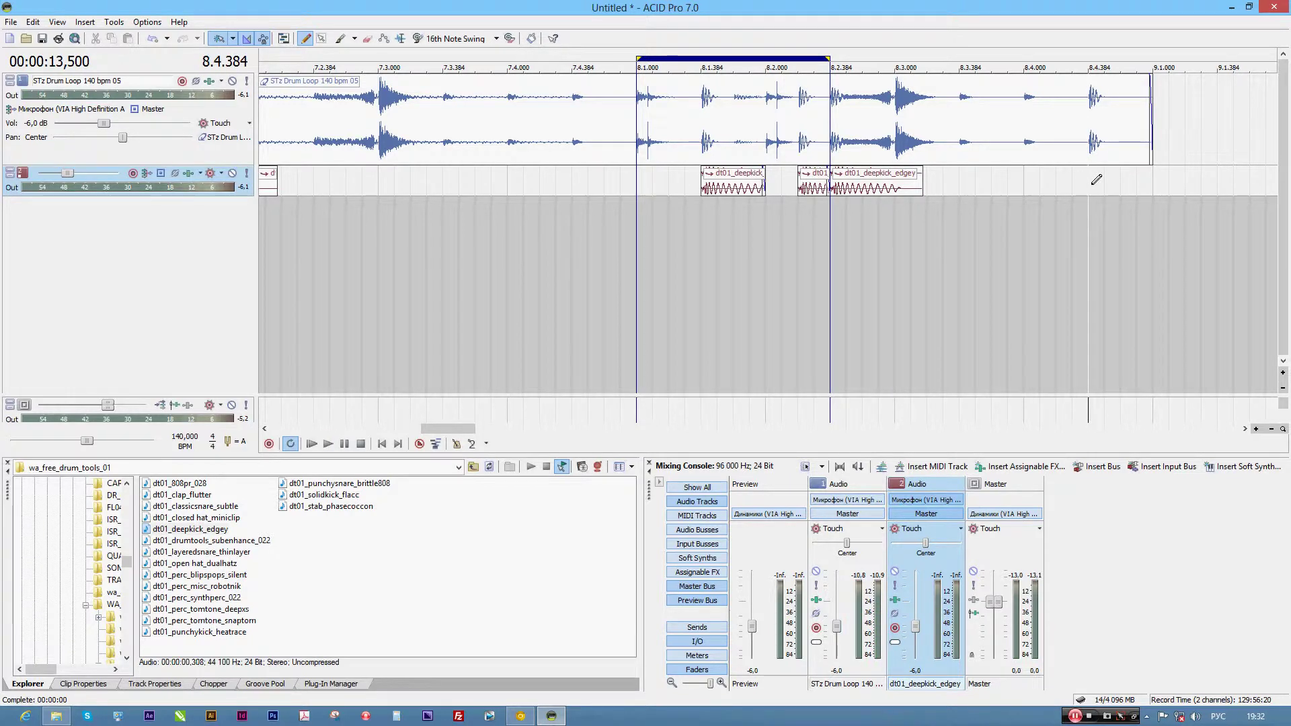
pyautogui.moveTo(1094, 188); pyautogui.dragTo(1163, 185)
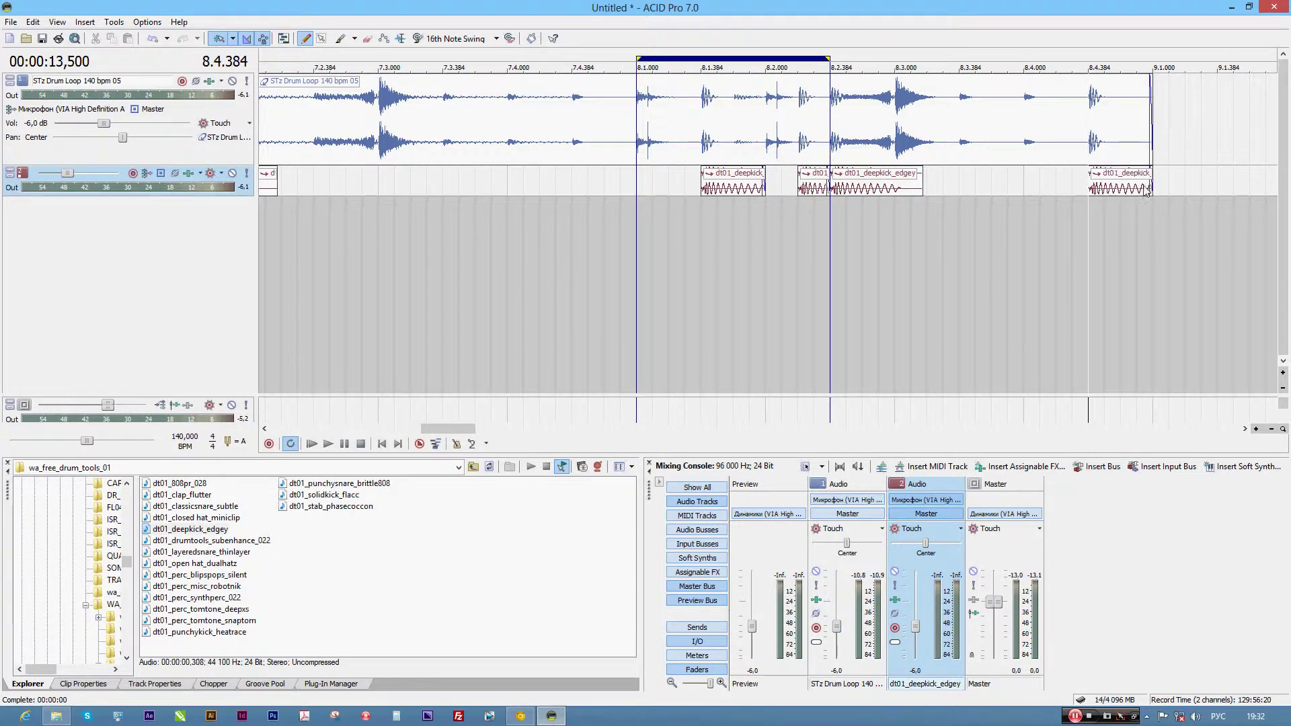
pyautogui.moveTo(1150, 132)
pyautogui.mouseDown()
pyautogui.moveTo(1179, 132)
pyautogui.moveTo(1148, 131)
pyautogui.mouseUp()
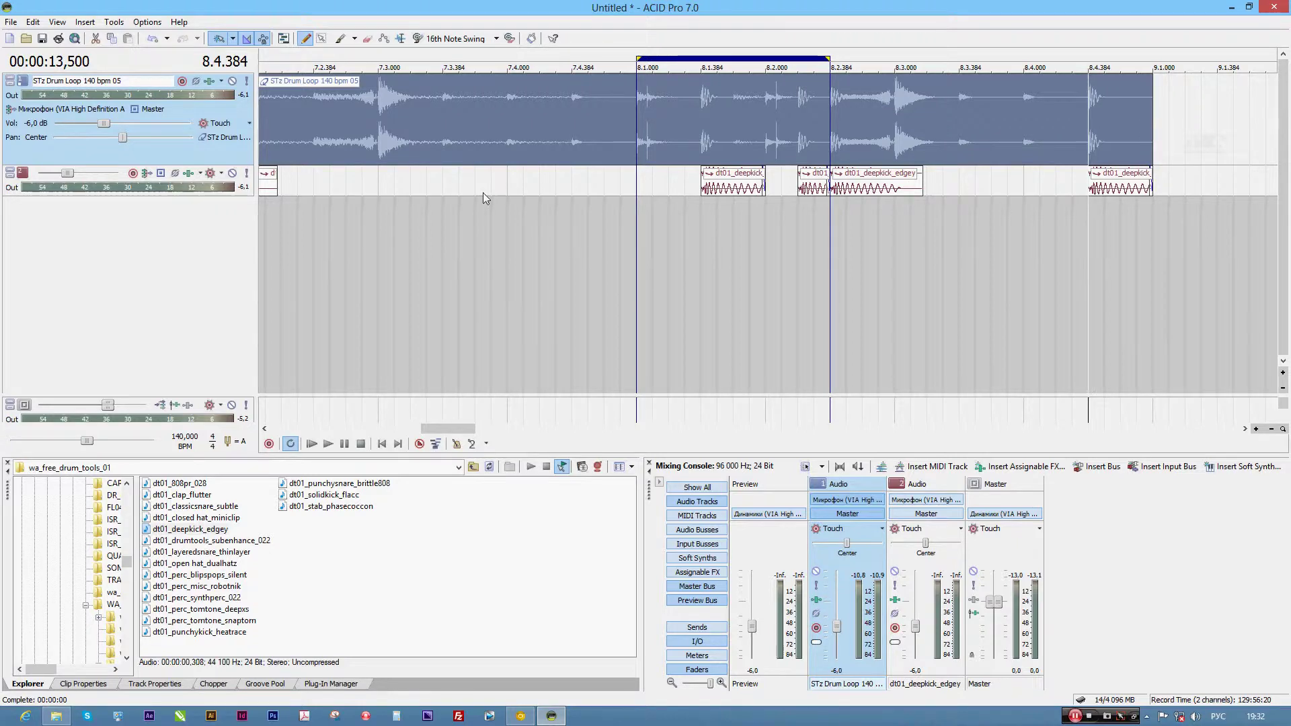
# - Loop-play the drum loop section from 5.2 to 6.1
pyautogui.scroll(-3, 481, 187)
pyautogui.scroll(-1, 368, 291)
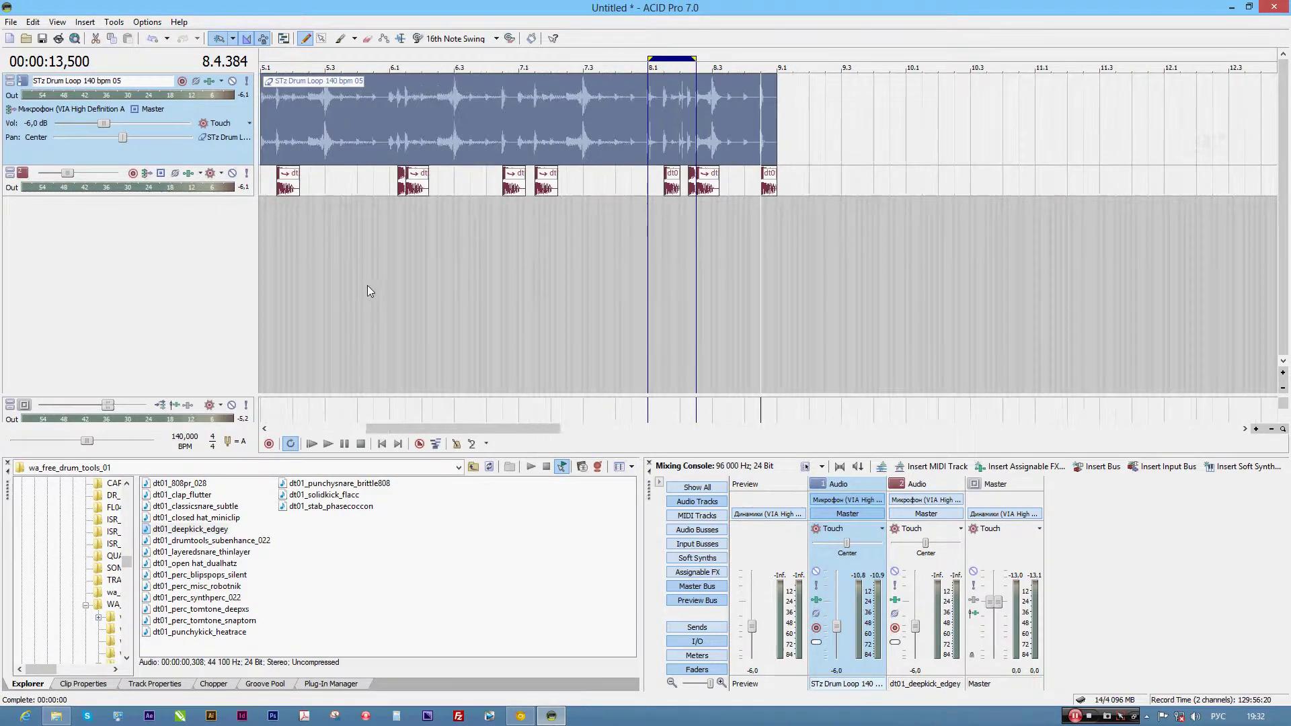
pyautogui.scroll(-1, 366, 291)
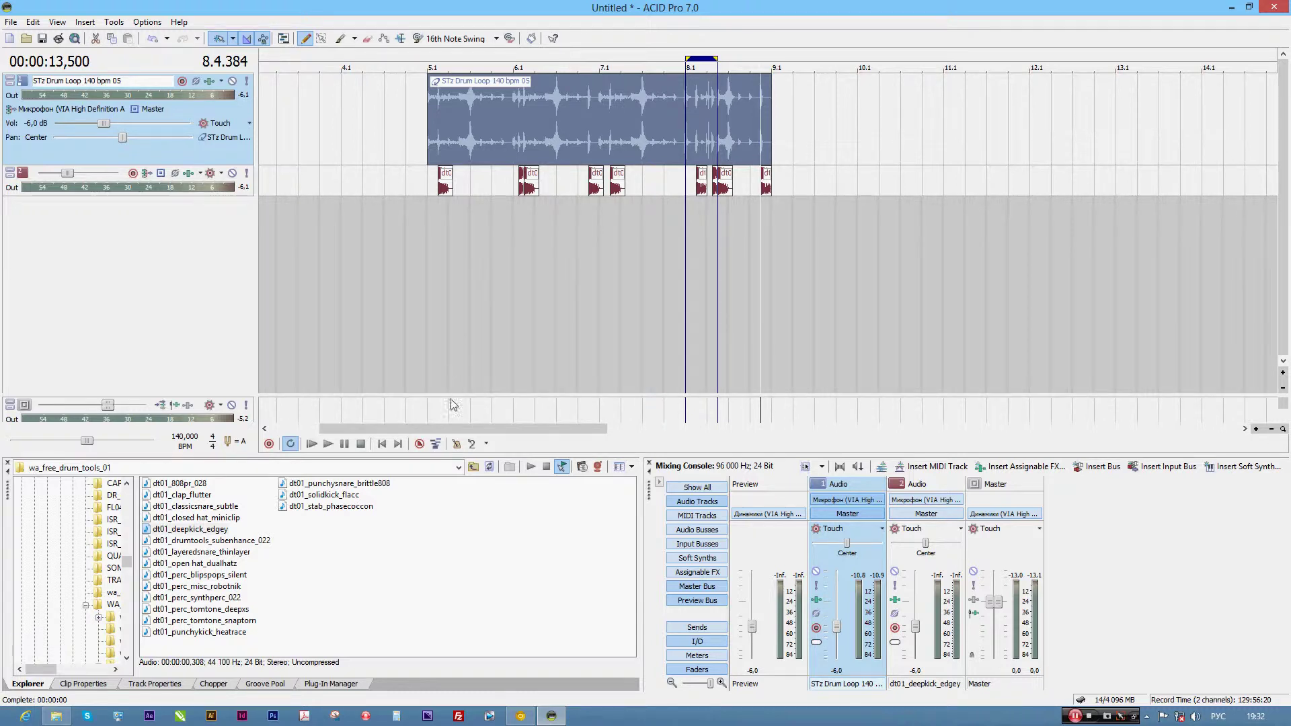
pyautogui.moveTo(457, 412); pyautogui.dragTo(519, 407)
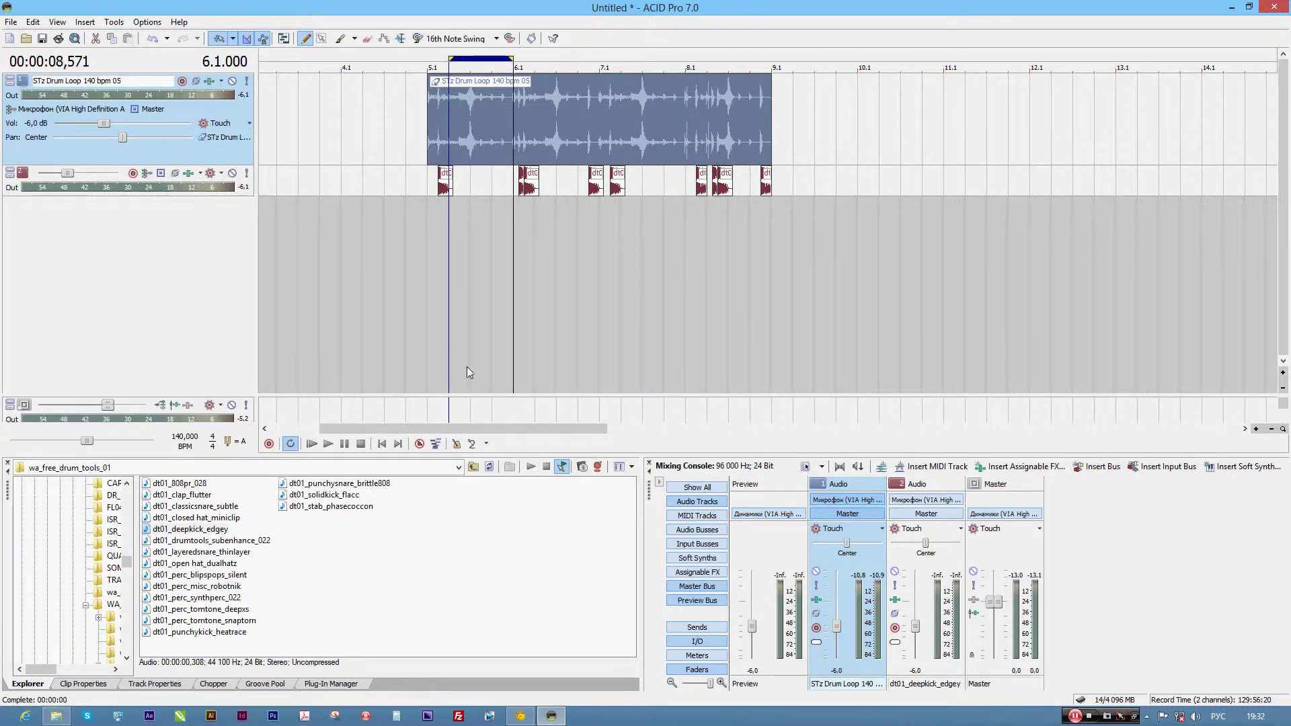
pyautogui.scroll(2, 539, 317)
pyautogui.press('space')
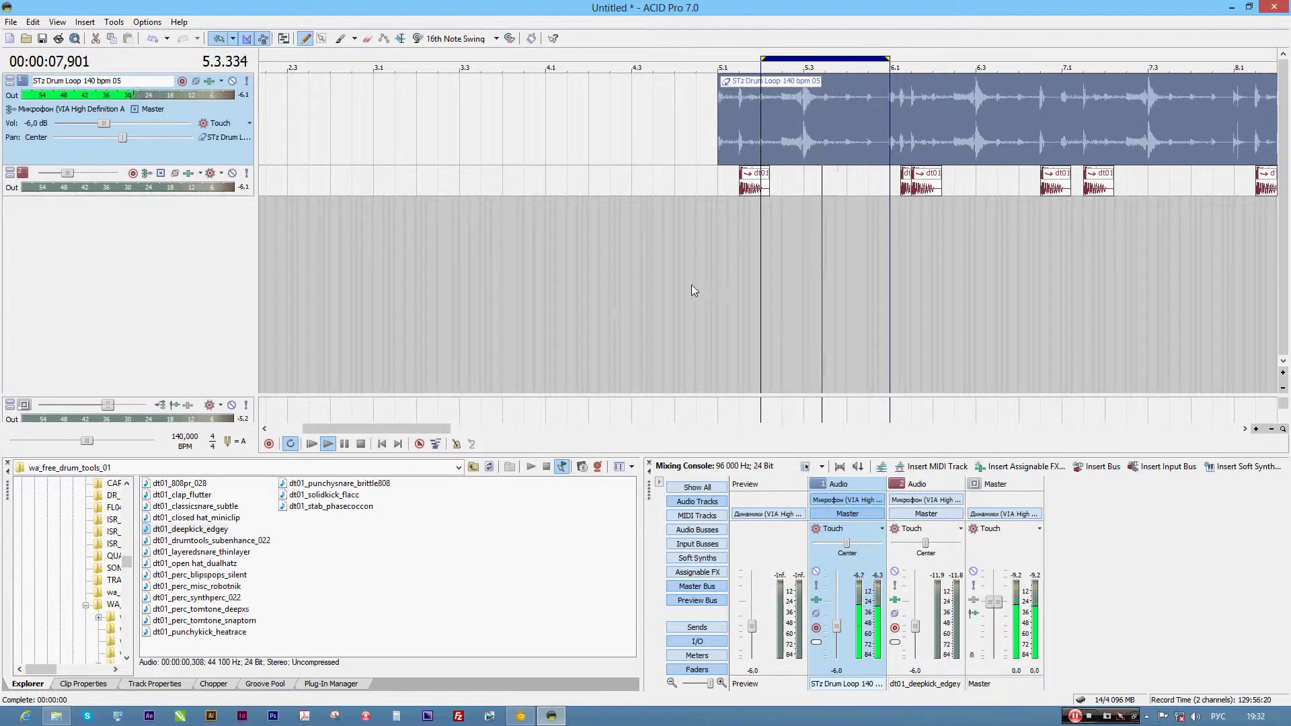
# - Loop-play the opening of the drum loop from 5.1 up to the first kick clip at 5.1.384
pyautogui.click(718, 404)
pyautogui.press('space')
pyautogui.moveTo(725, 413)
pyautogui.mouseDown()
pyautogui.moveTo(759, 398)
pyautogui.moveTo(739, 398)
pyautogui.mouseUp()
pyautogui.press('space')
pyautogui.scroll(1, 729, 365)
pyautogui.click(608, 383)
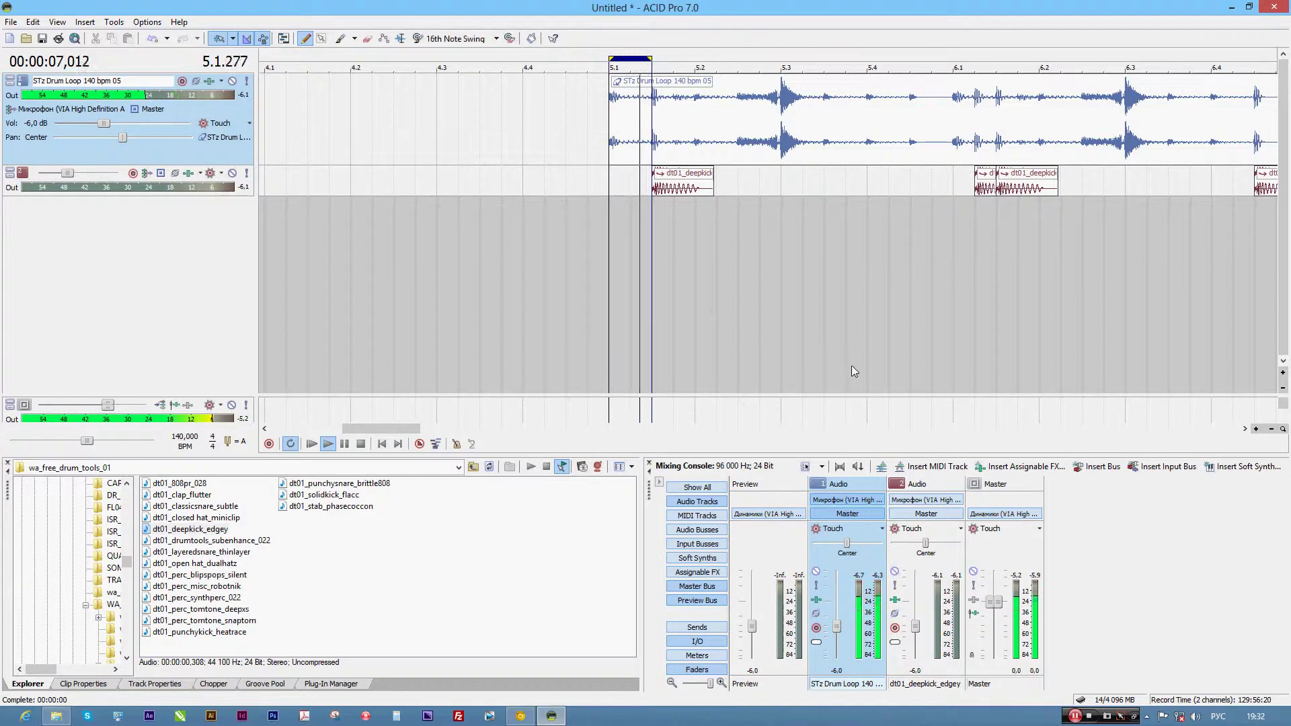
# - Loop-play the drum loop section from 5.3.384 to 6.1 and stop at the hit on 5.3
pyautogui.click(825, 411)
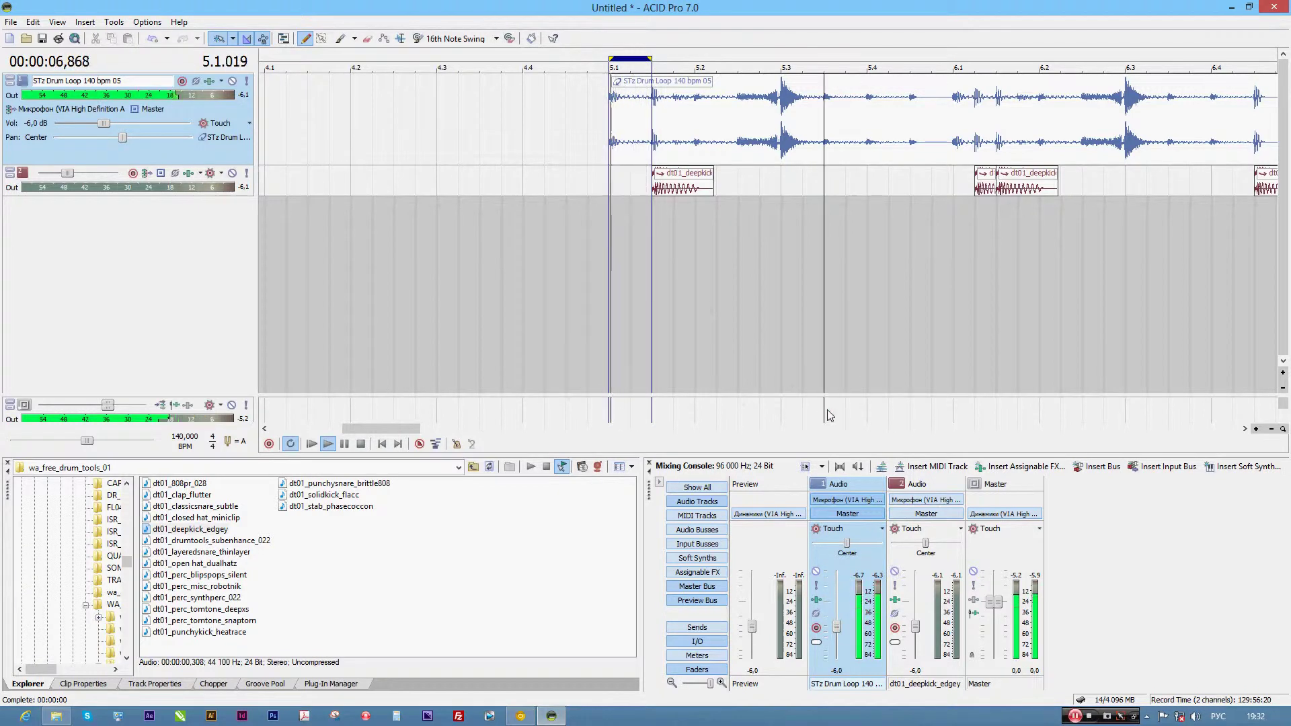
pyautogui.moveTo(866, 400); pyautogui.dragTo(948, 388)
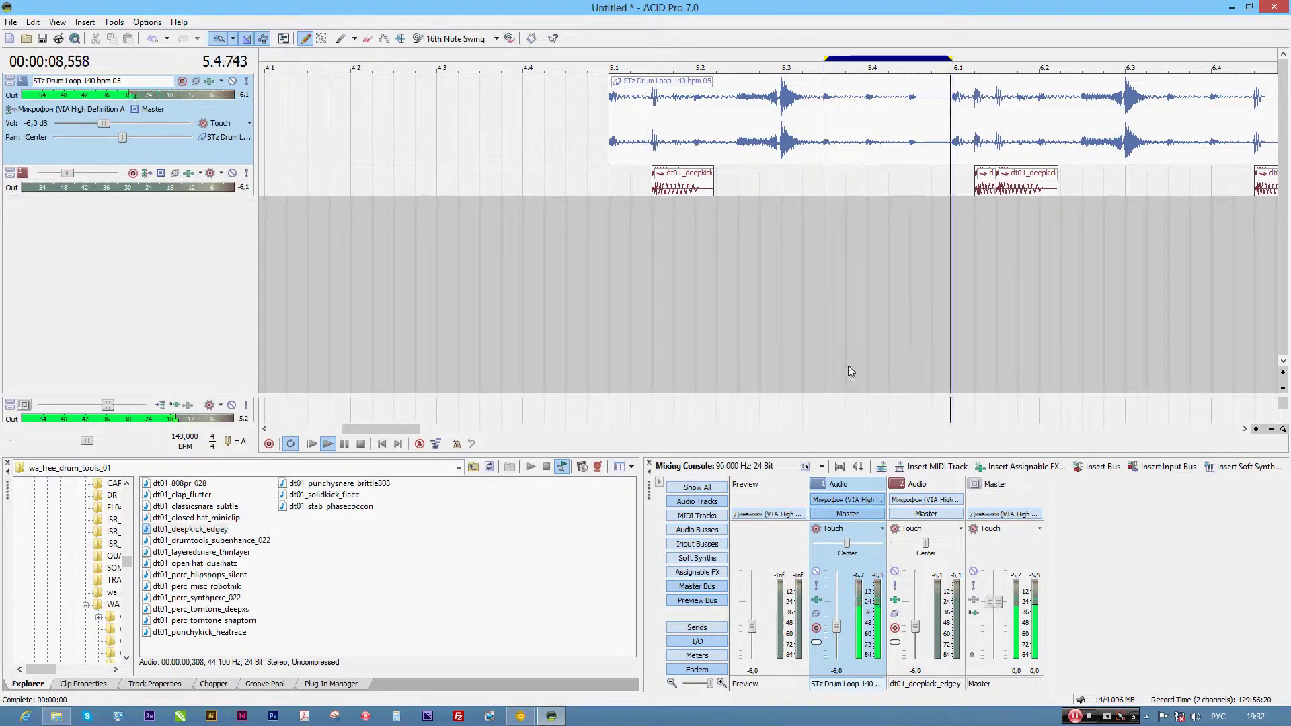
pyautogui.click(781, 416)
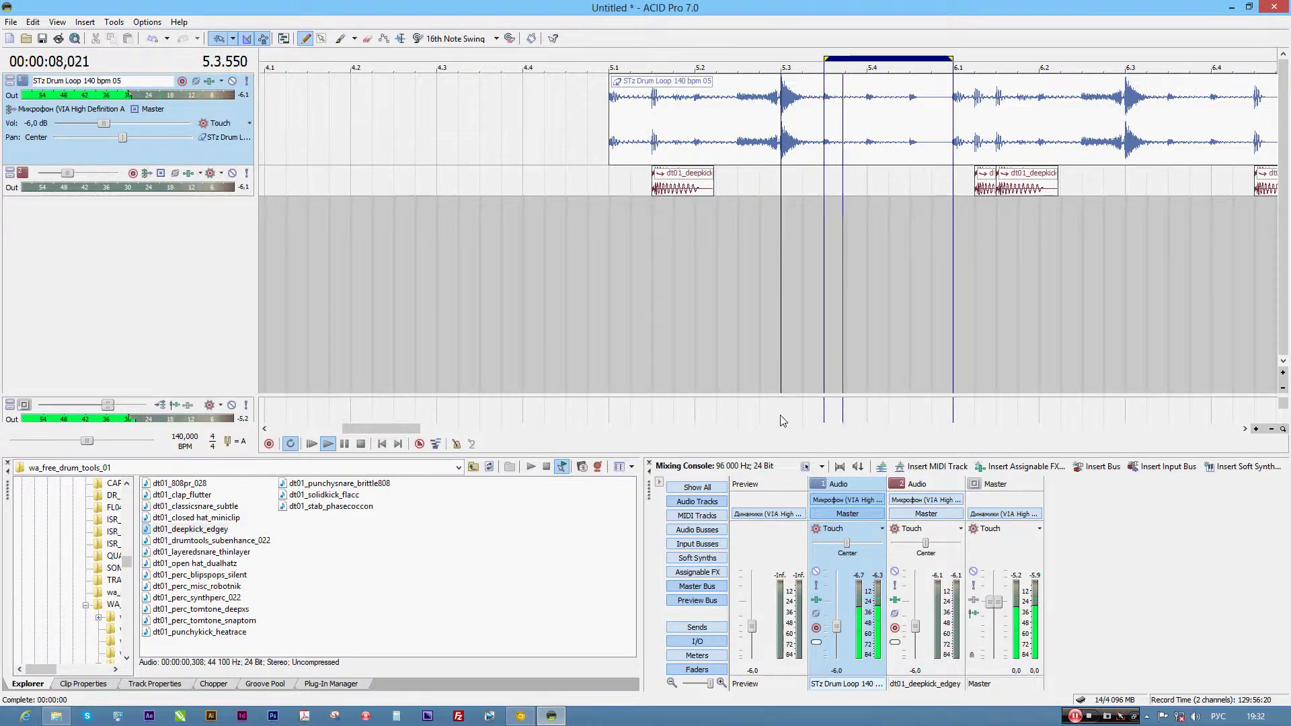
pyautogui.press('space')
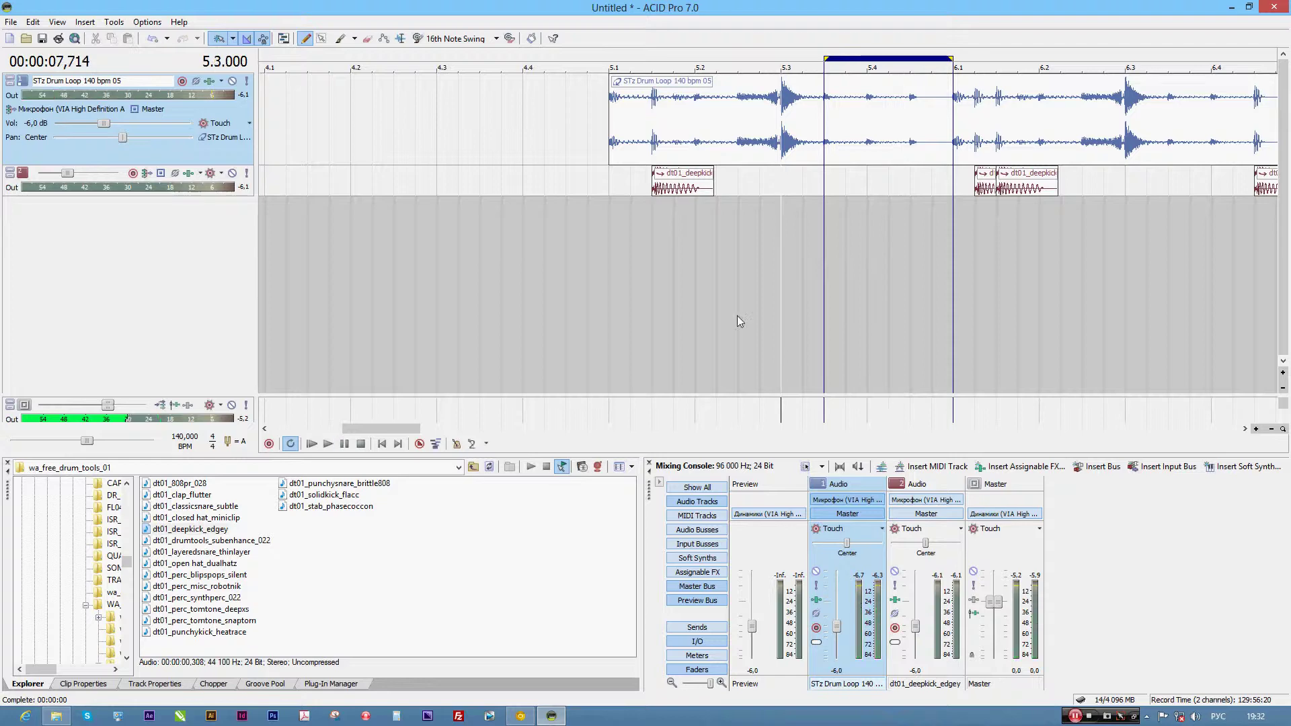
# - Save the project as TRAP-b in the Acid-Projekt folder
pyautogui.click(42, 38)
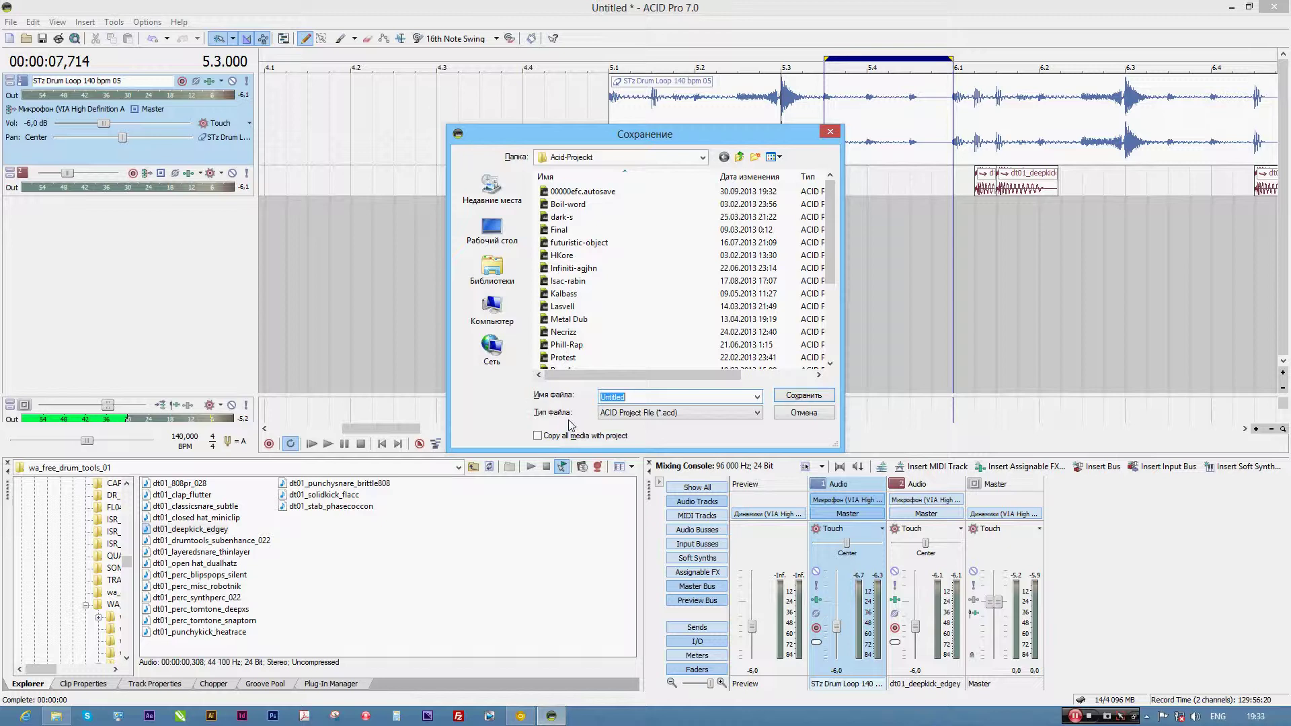
pyautogui.write('TRAP')
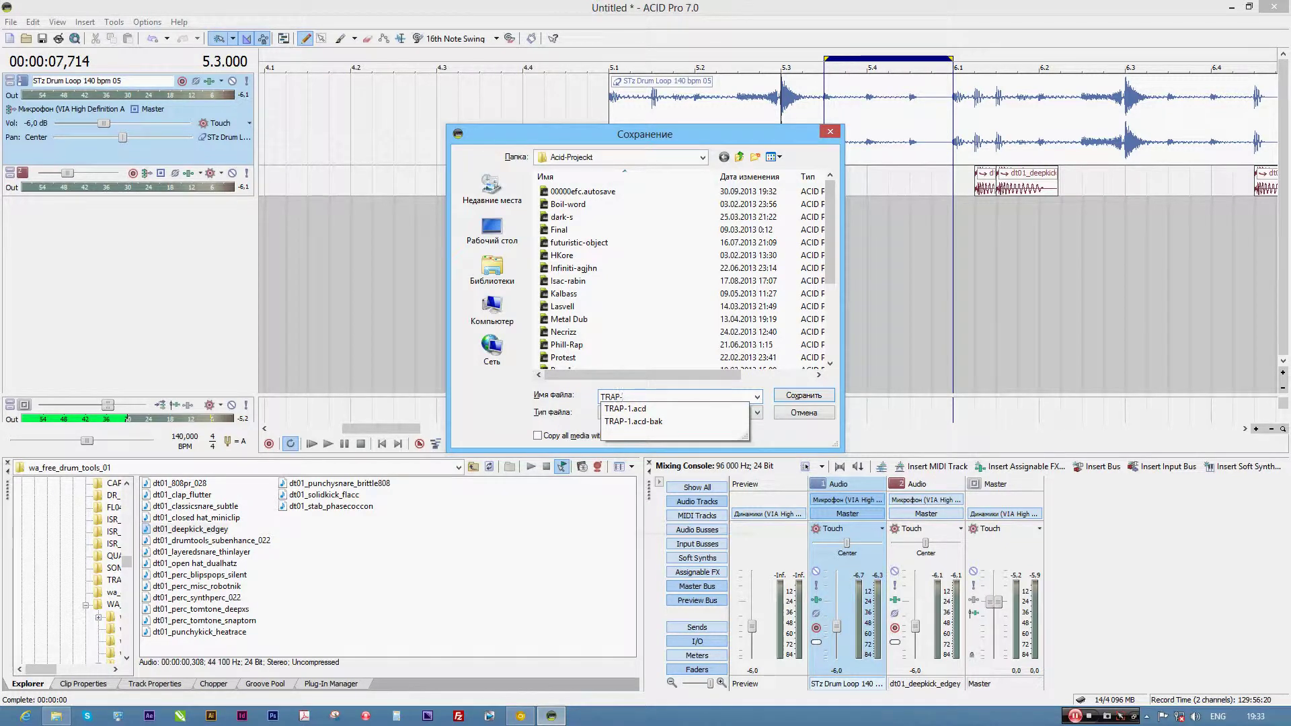
pyautogui.write('-b')
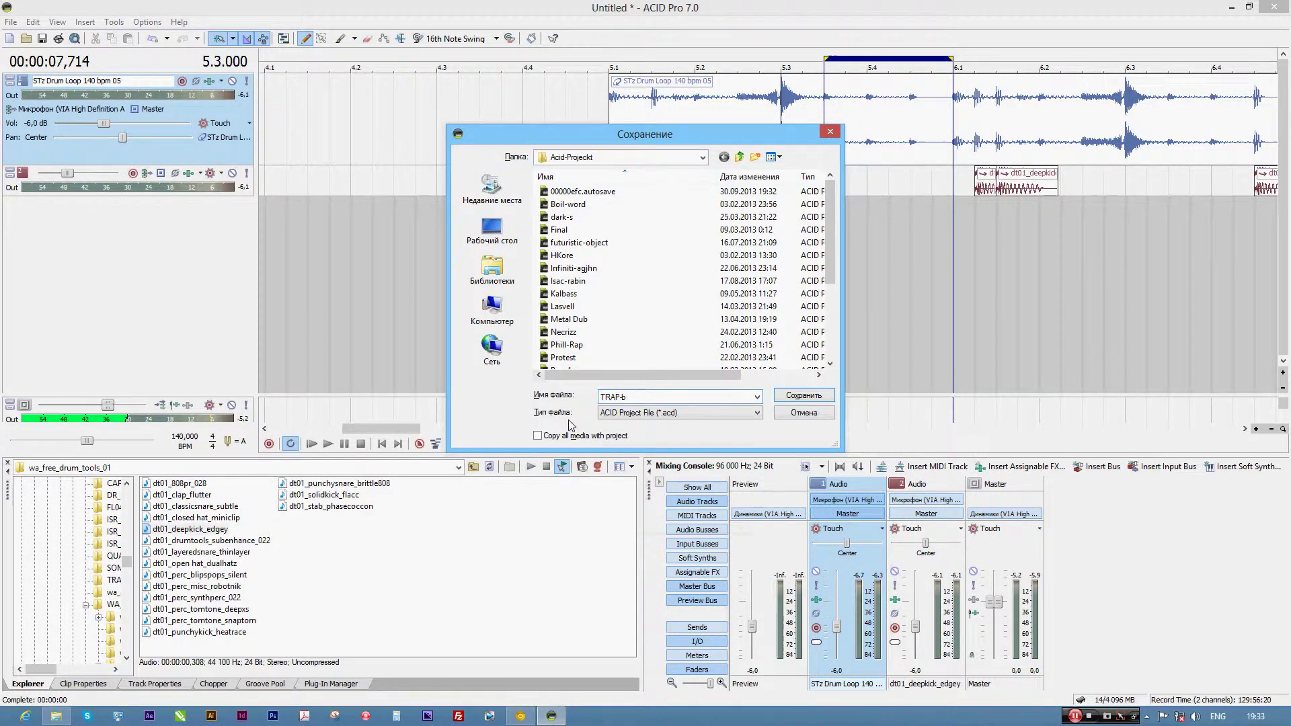
pyautogui.click(794, 395)
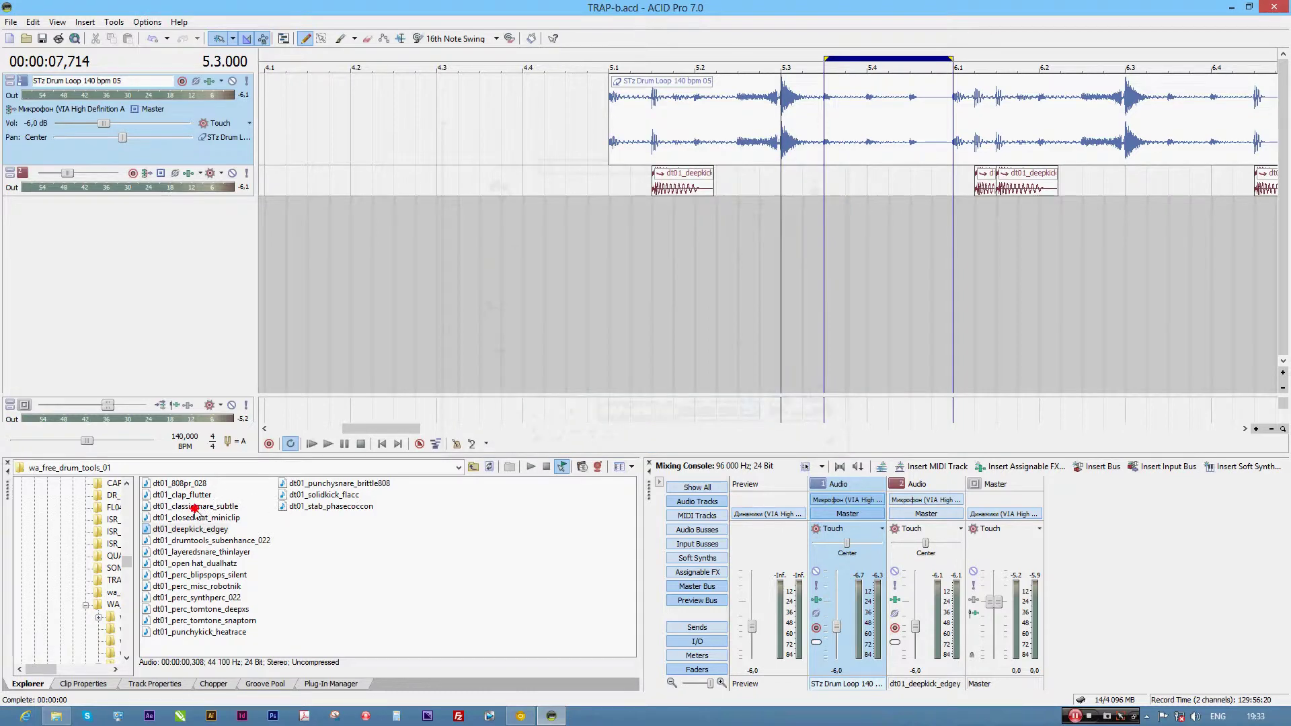
# - Audition the 808, clap, classic snare and closed hat samples in the wa_free_drum_tools_01 folder
pyautogui.click(195, 507)
pyautogui.click(194, 517)
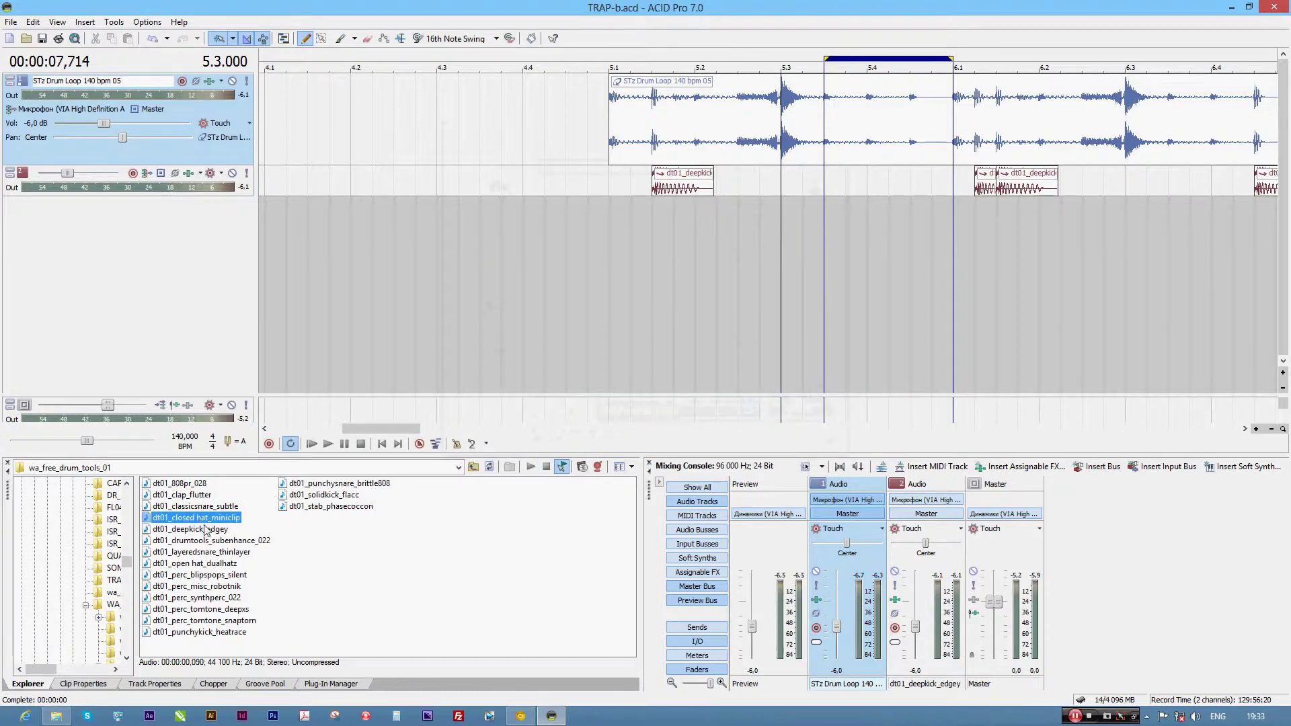
pyautogui.click(189, 485)
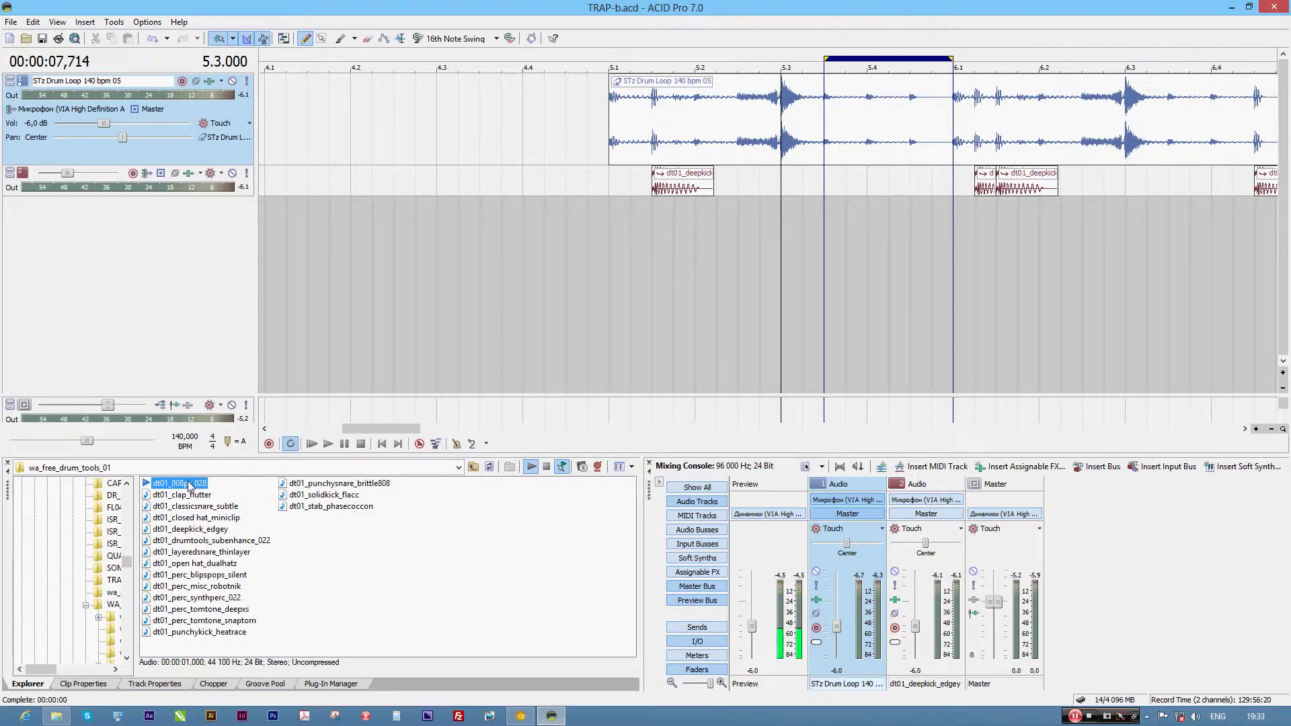
pyautogui.click(192, 495)
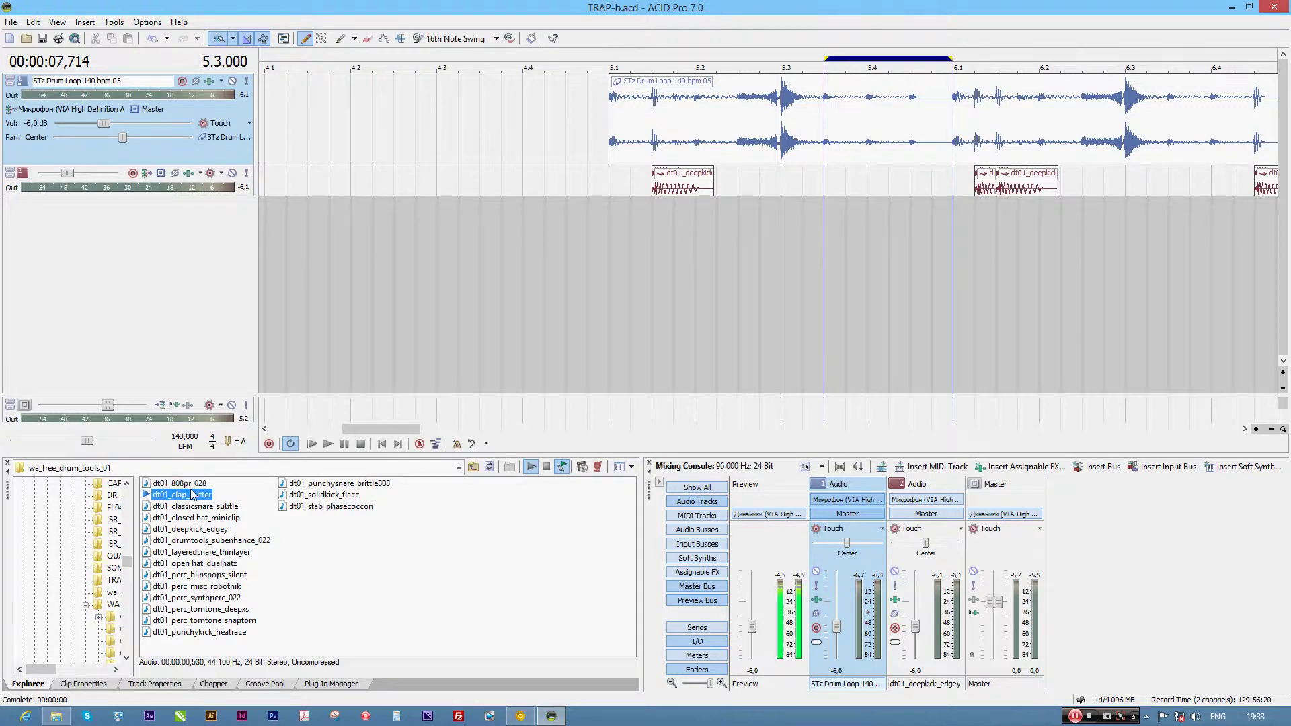
pyautogui.click(195, 506)
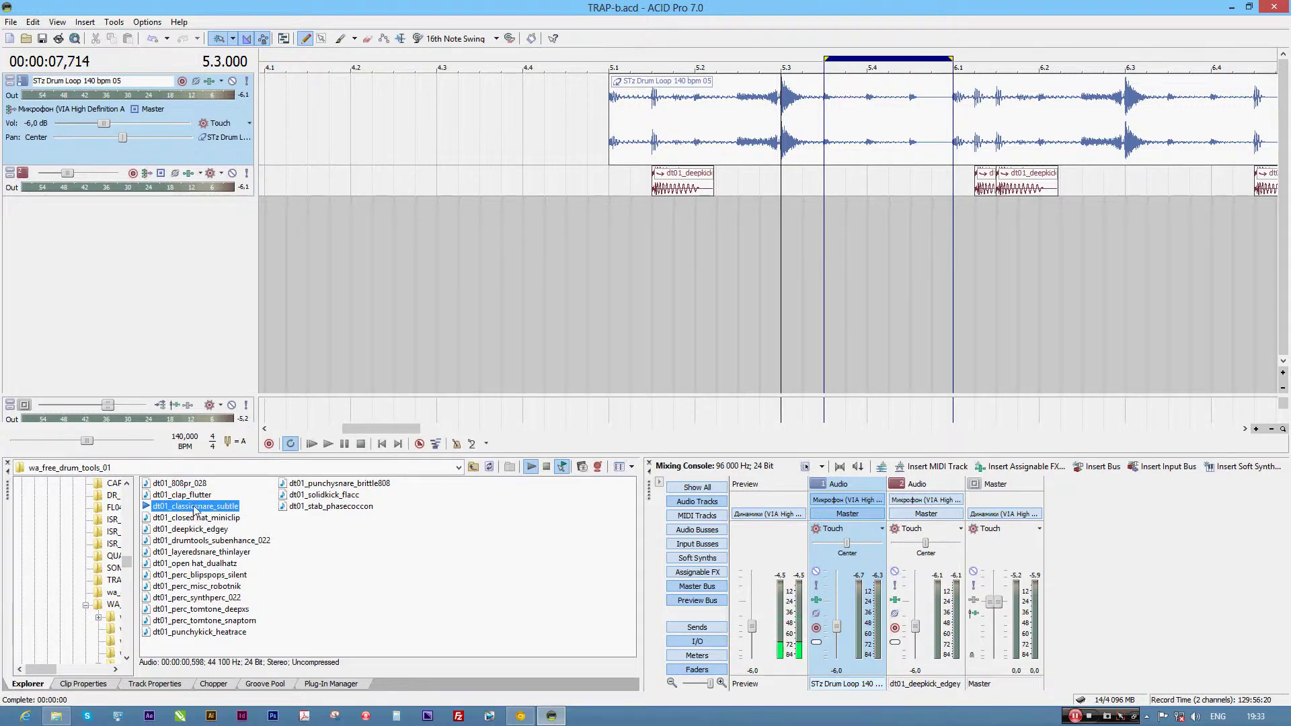
# - Add the dt01_clap_flutter sample to the timeline on a new track at 5.3.576
pyautogui.click(192, 499)
pyautogui.moveTo(193, 501); pyautogui.dragTo(847, 345)
pyautogui.click(843, 310)
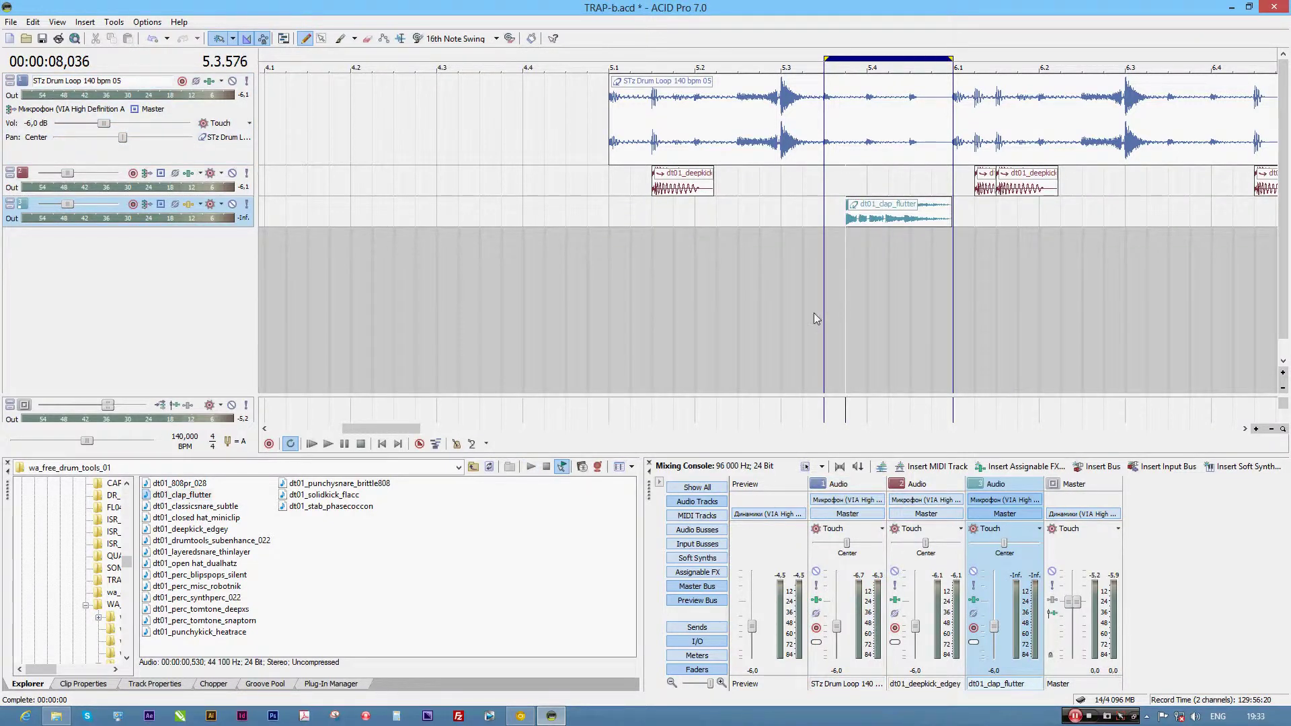
pyautogui.click(414, 232)
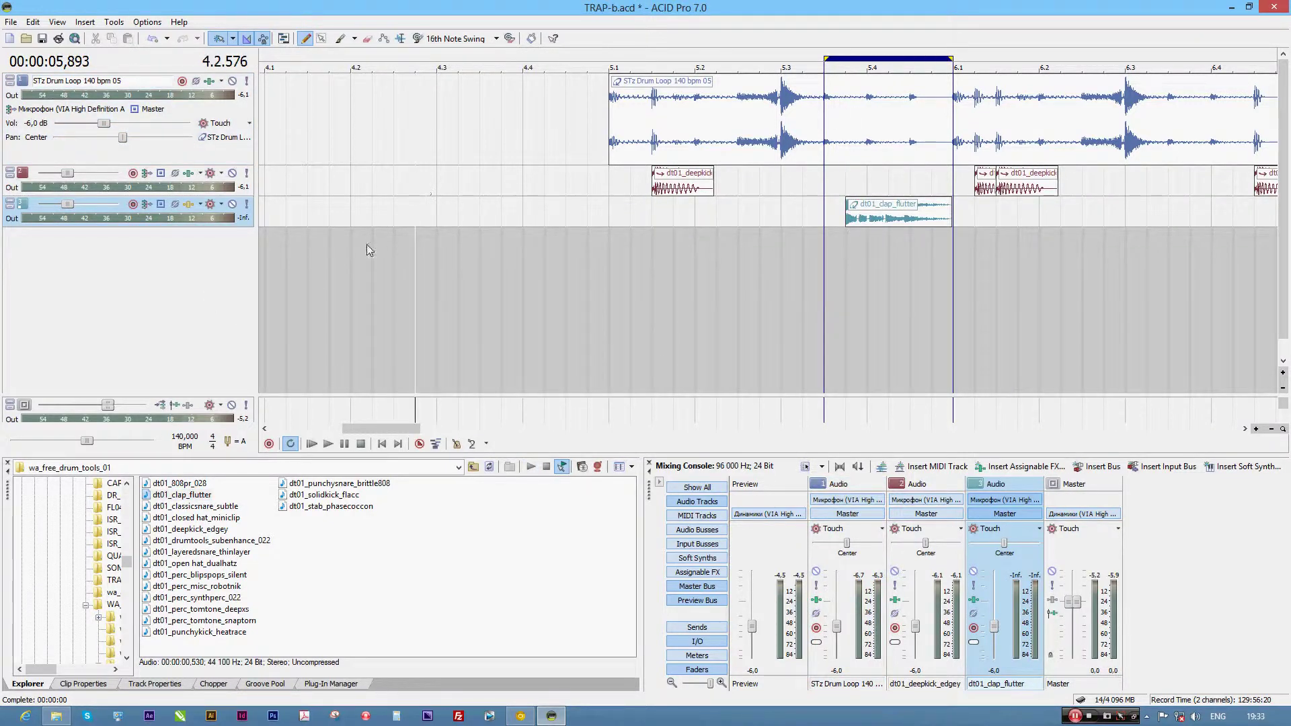
# - Set the ACID type of the dt01_clap_flutter clip to One-Shot and return to the sample browser
pyautogui.click(84, 685)
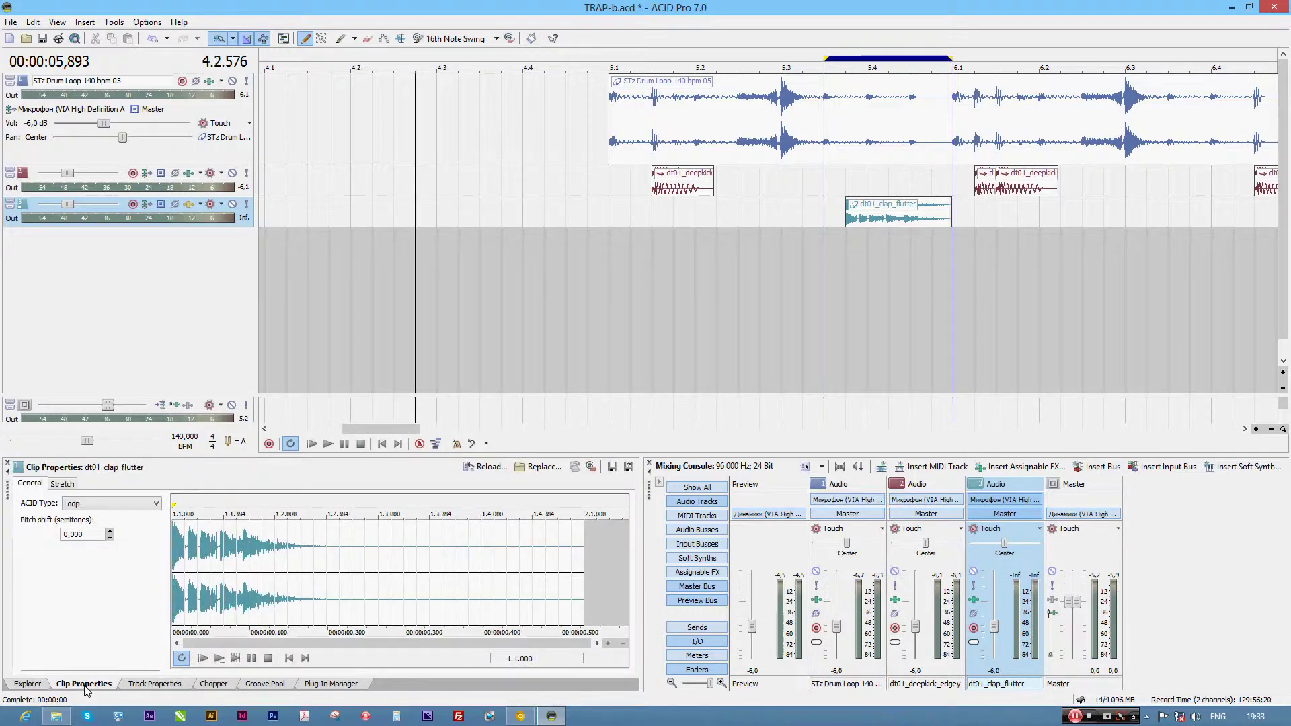
pyautogui.click(103, 506)
pyautogui.click(110, 526)
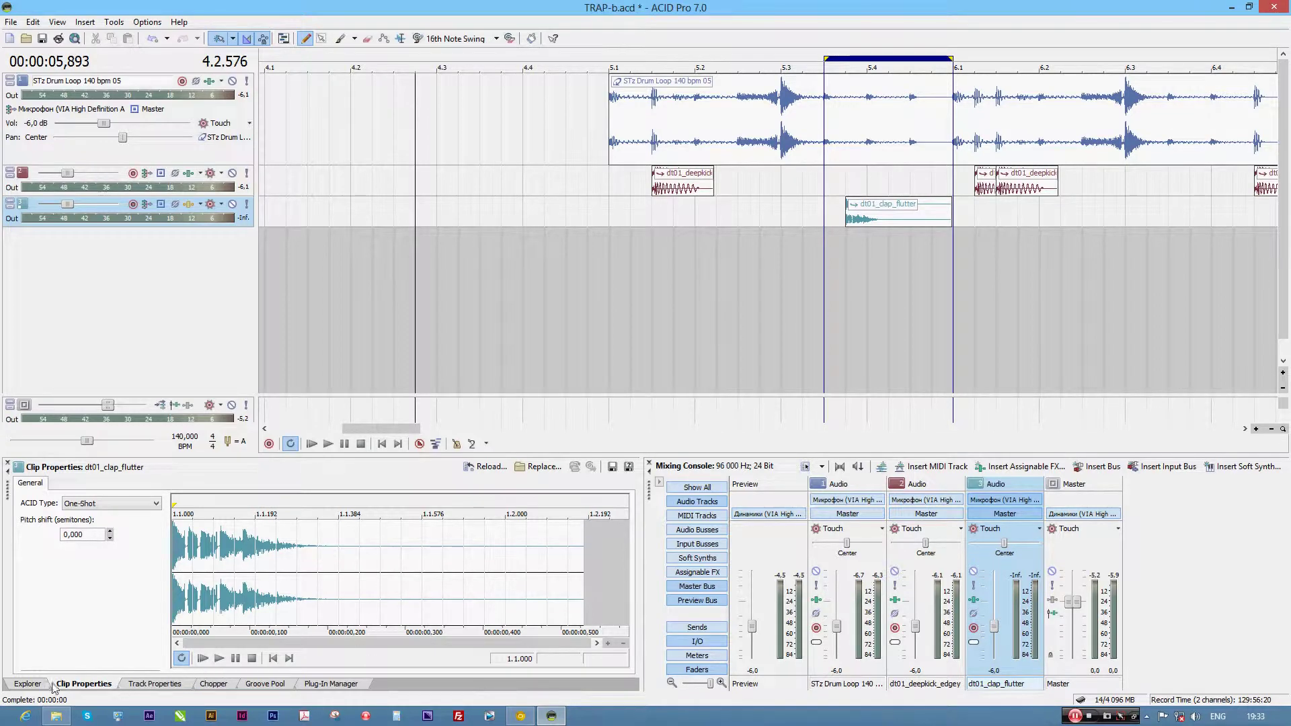
pyautogui.click(30, 685)
# - Play the arrangement to locate the snare hits, move the clap clip to 6.3 and paint another at 7.3
pyautogui.click(1040, 403)
pyautogui.press('space')
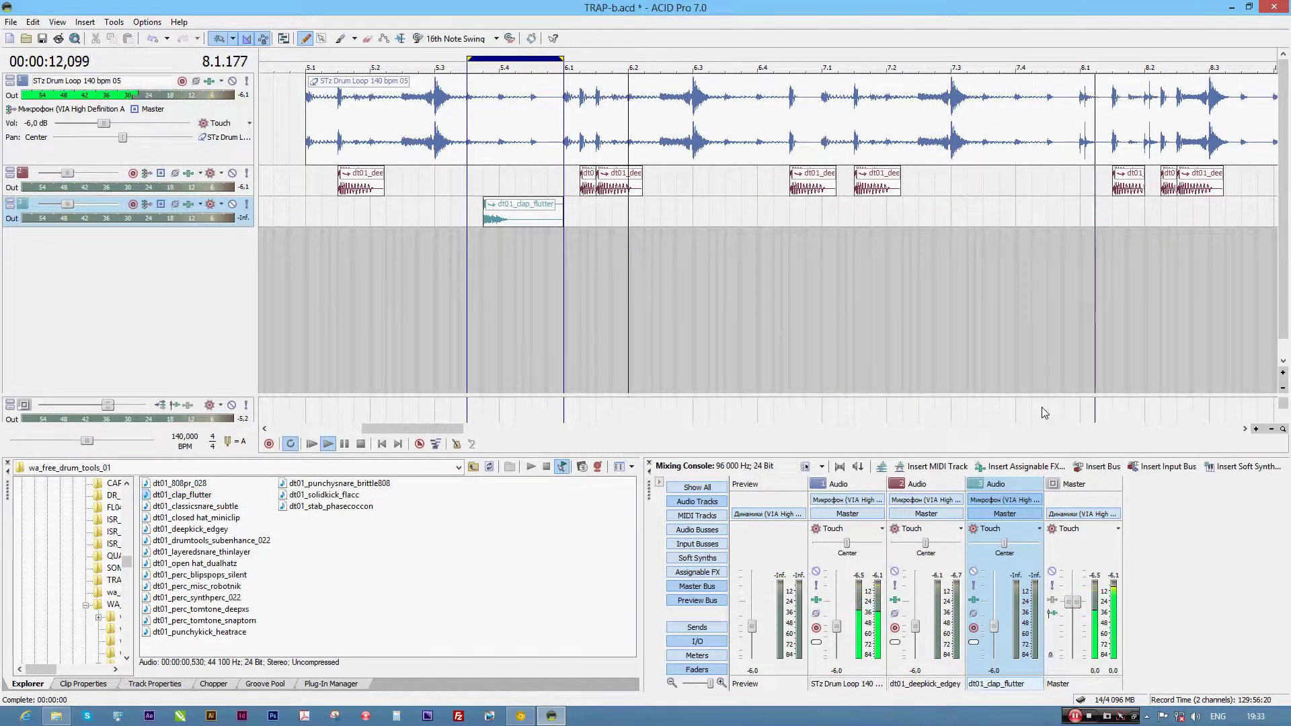
pyautogui.scroll(-2, 963, 349)
pyautogui.press('space')
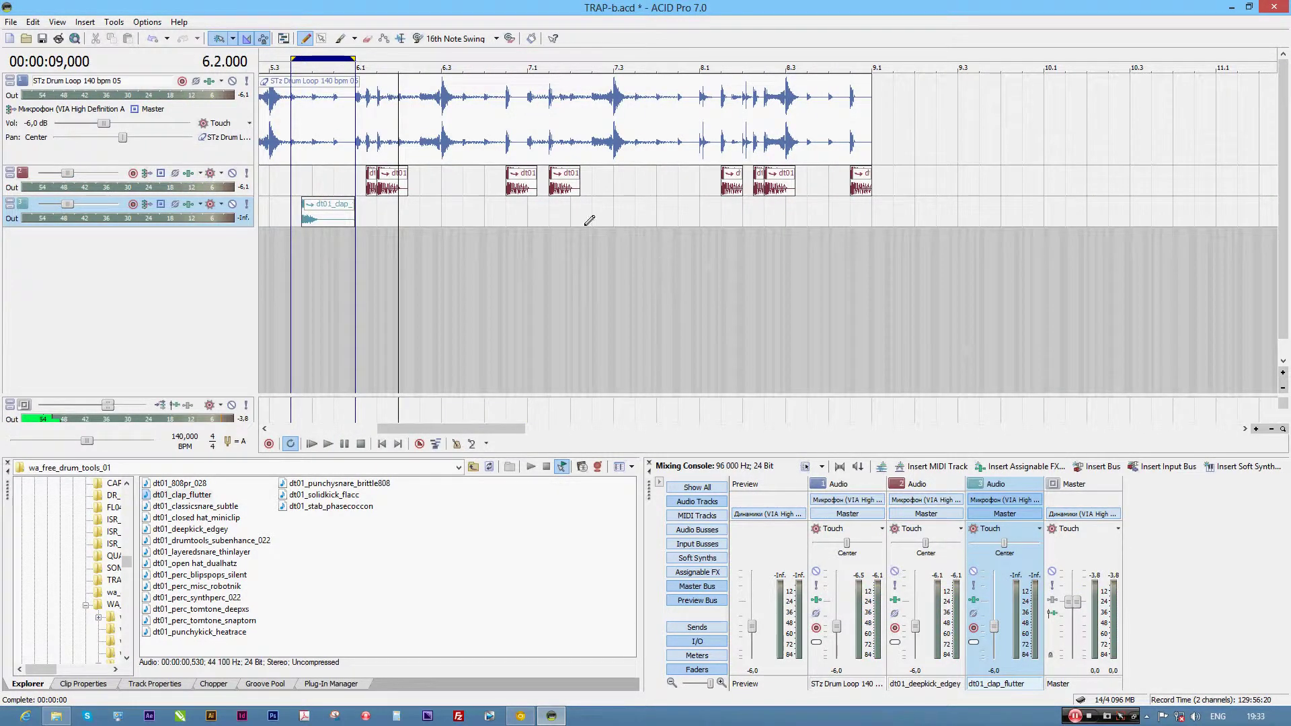
pyautogui.moveTo(300, 210); pyautogui.dragTo(449, 234)
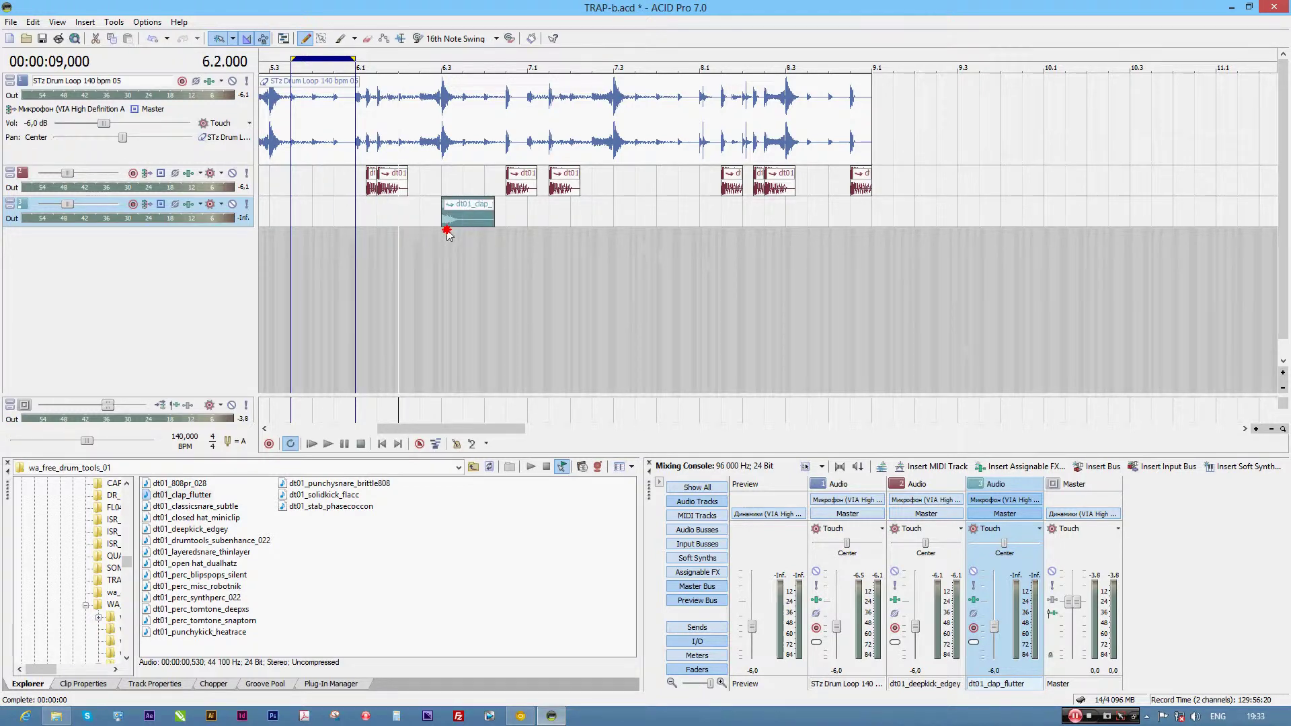
pyautogui.click(626, 201)
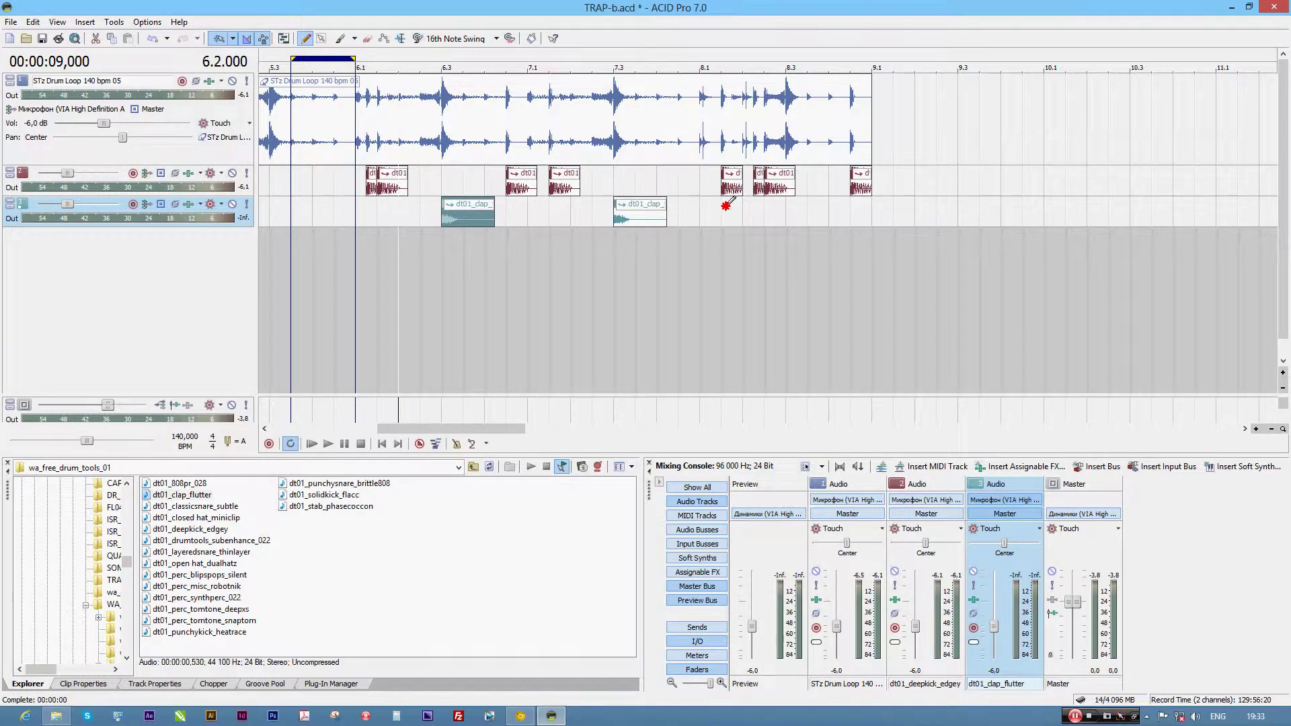
# - Set the loop region over the whole drum loop from 5.1 to 9.1 and save the project
pyautogui.scroll(-1, 375, 250)
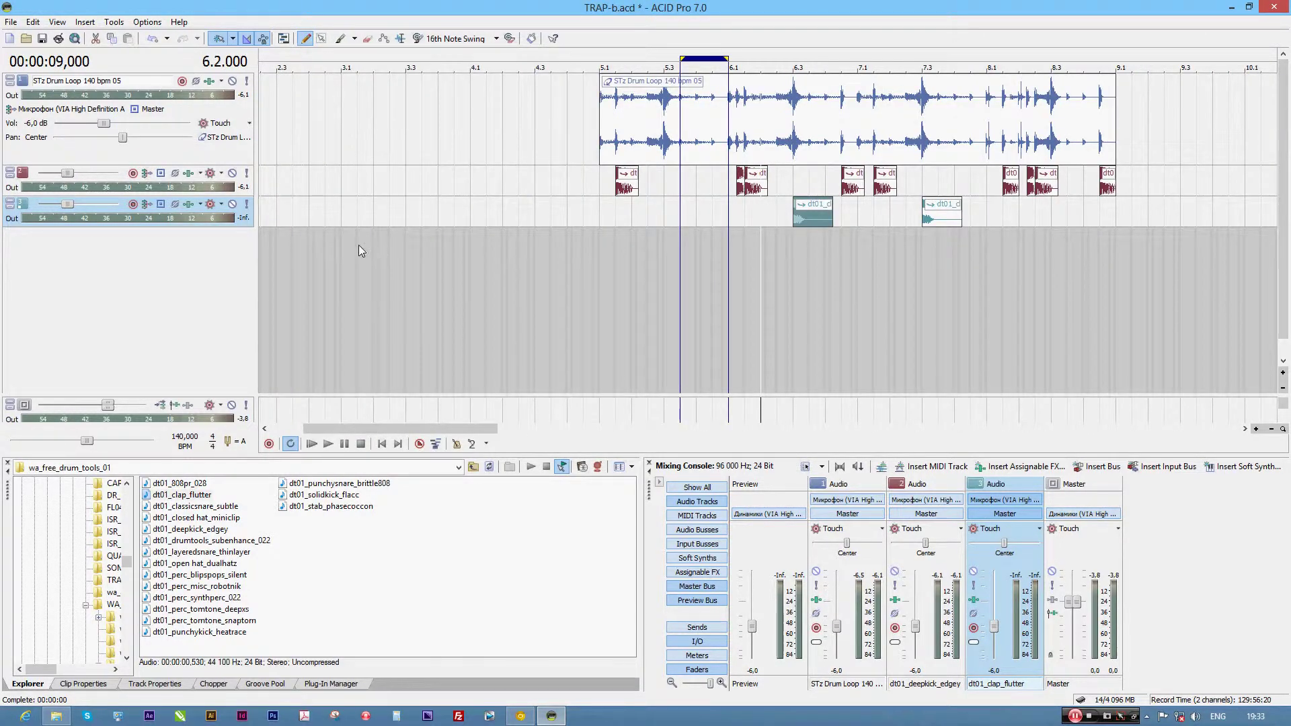
pyautogui.moveTo(603, 409); pyautogui.dragTo(1111, 378)
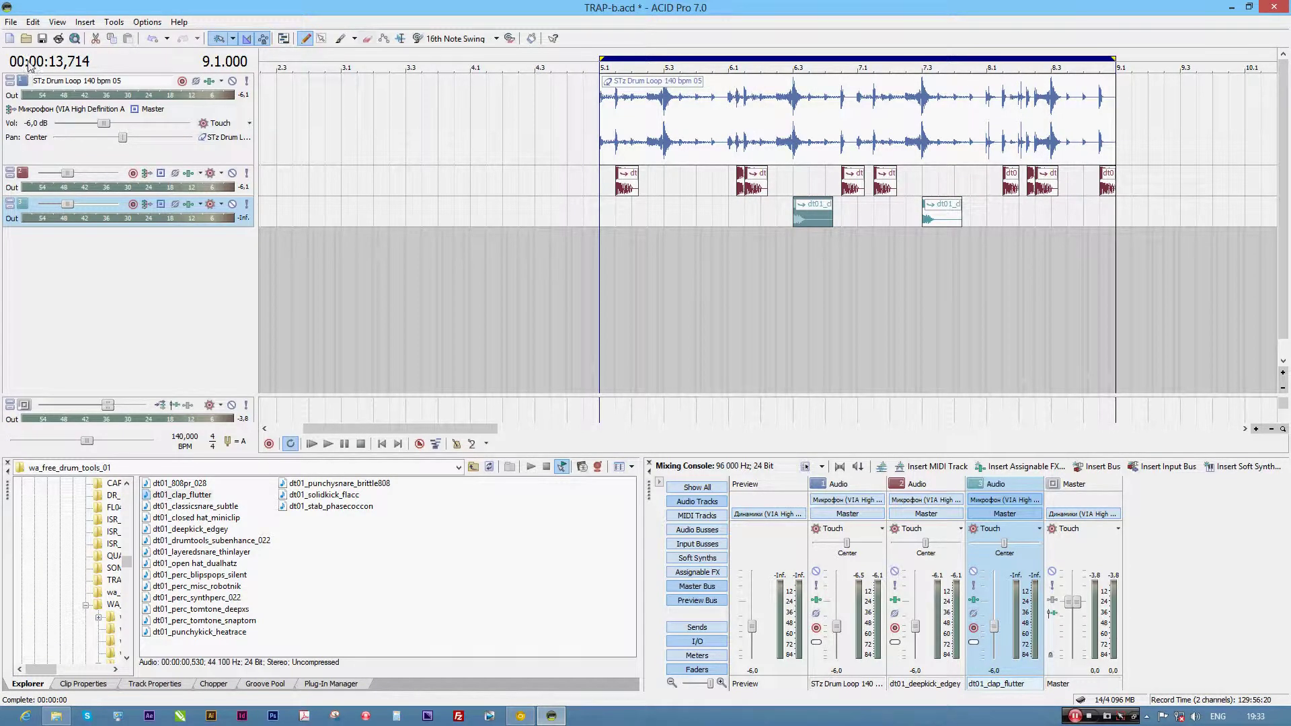
pyautogui.click(42, 38)
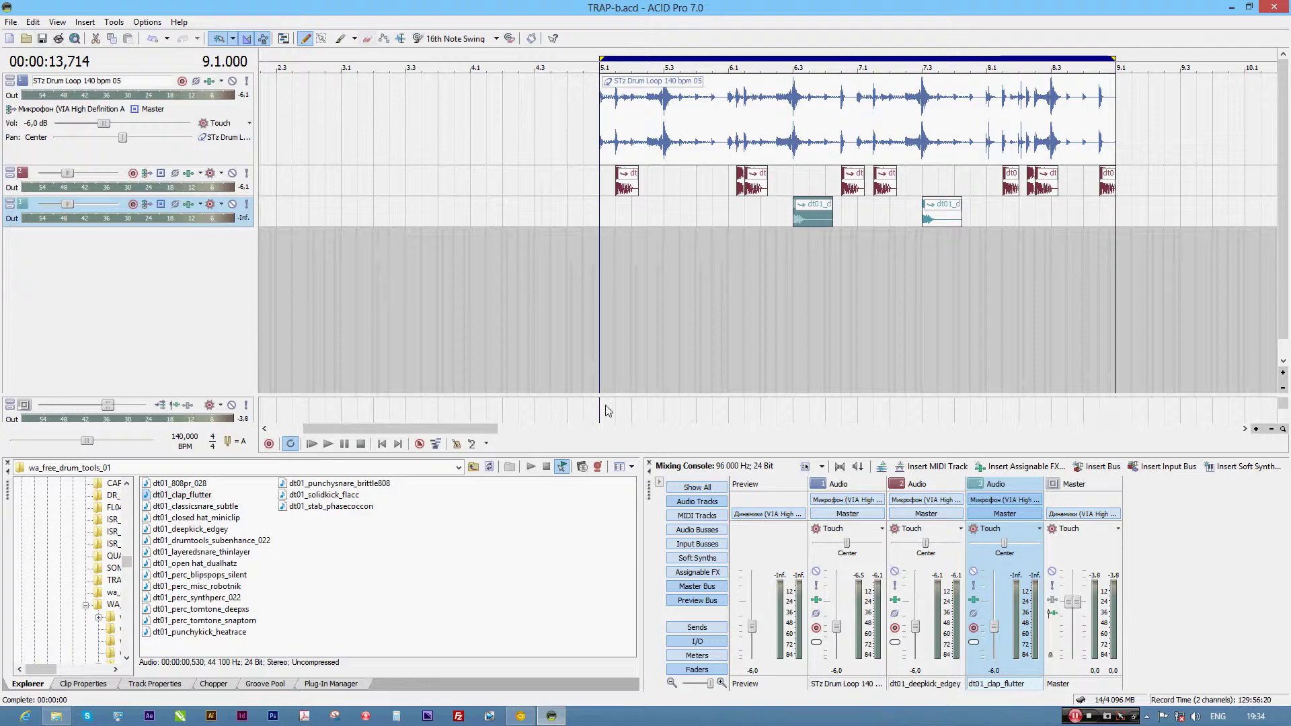
# - Play the looped section to check the kicks and claps against the drum loop
pyautogui.press('space')
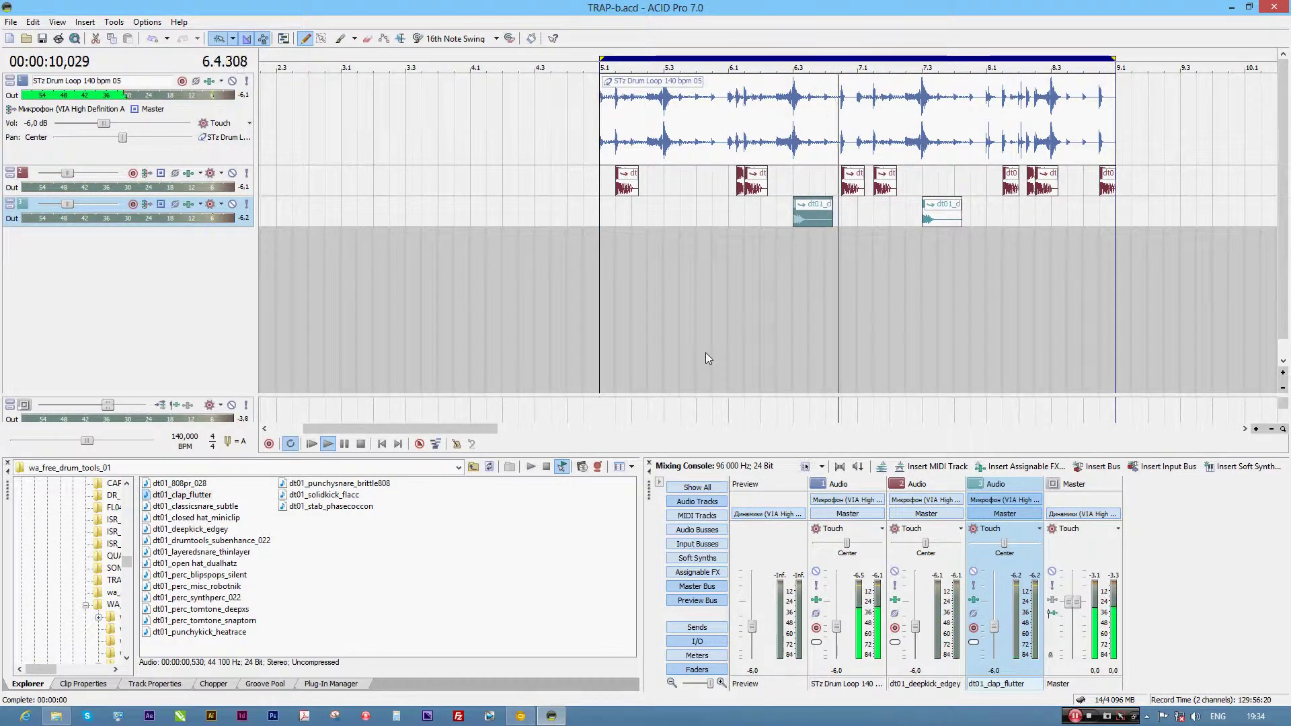
pyautogui.scroll(2, 705, 353)
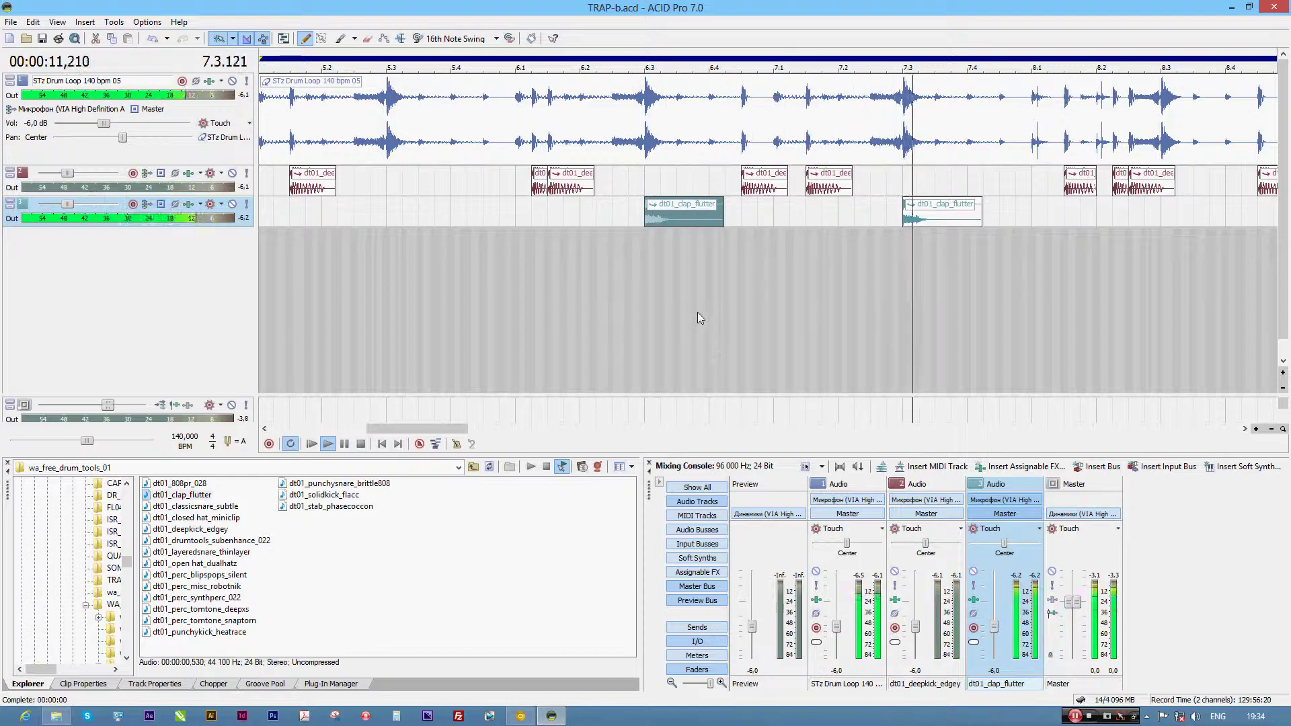
pyautogui.scroll(-1, 697, 312)
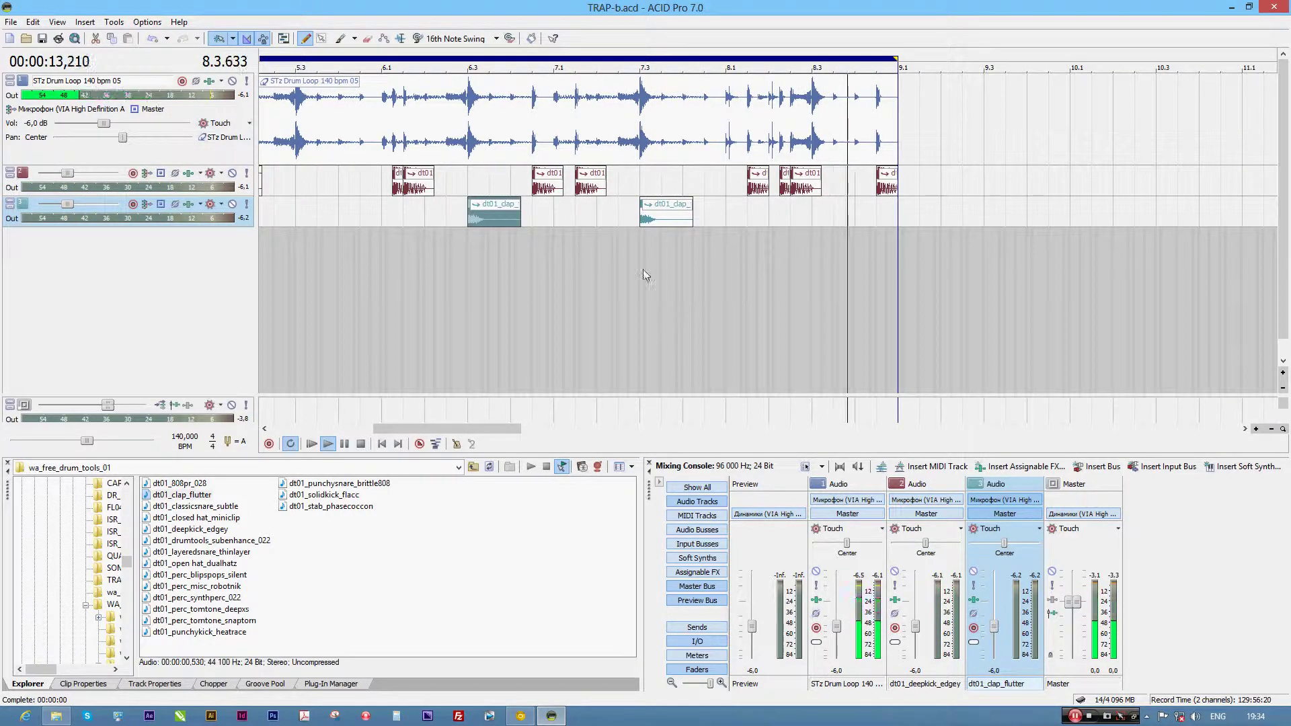
# - Move the second clap clip from 7.3 to 8.3 and stop playback
pyautogui.scroll(-1, 683, 237)
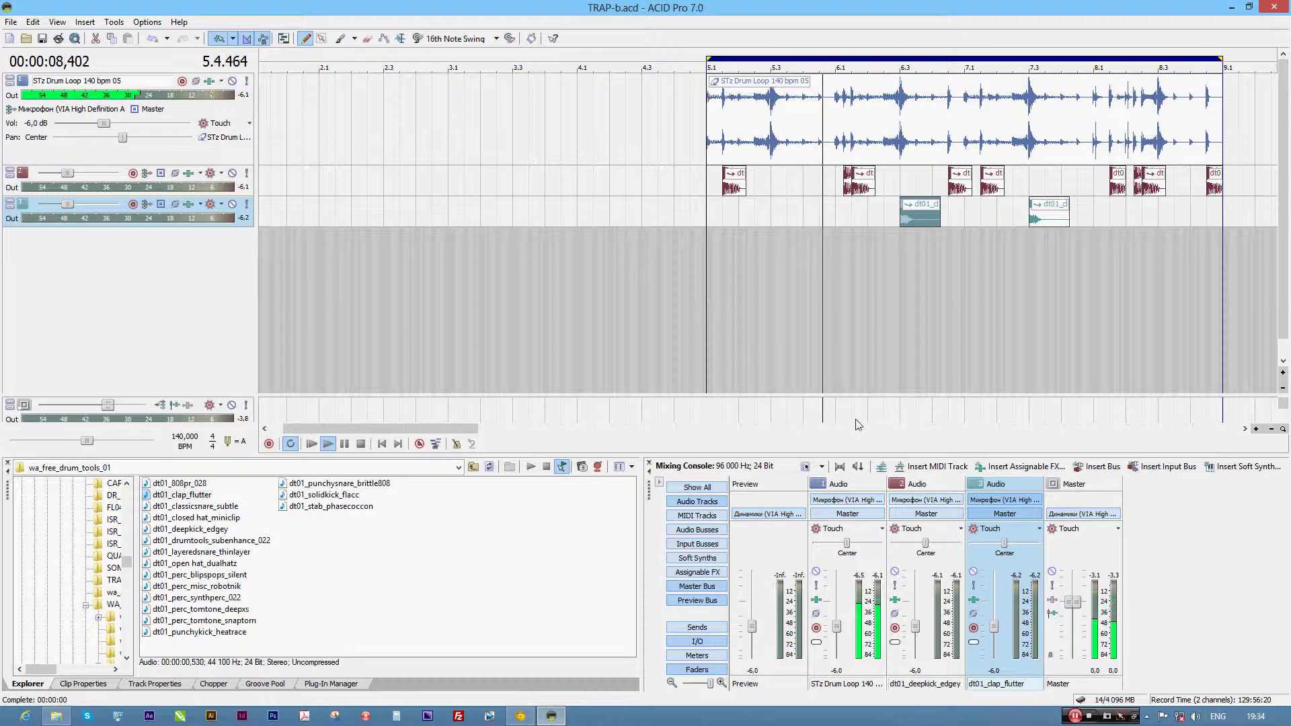
pyautogui.moveTo(1044, 219); pyautogui.dragTo(1171, 220)
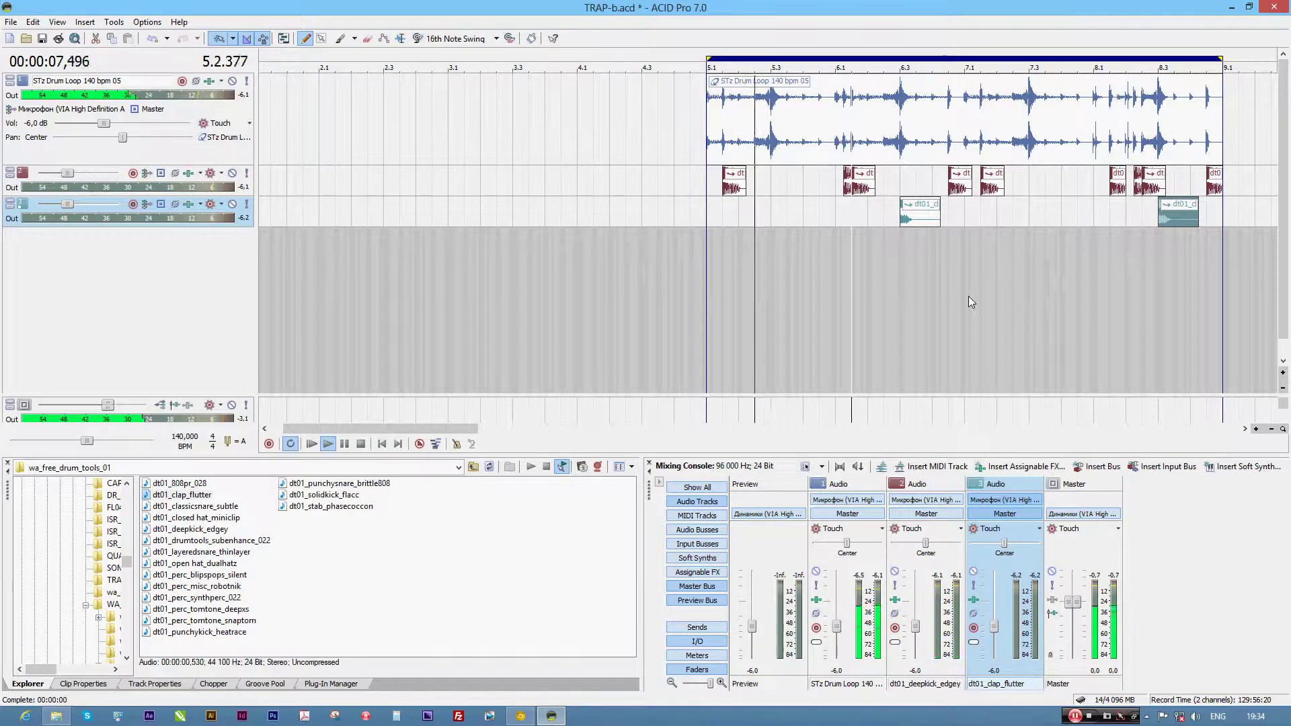
pyautogui.press('space')
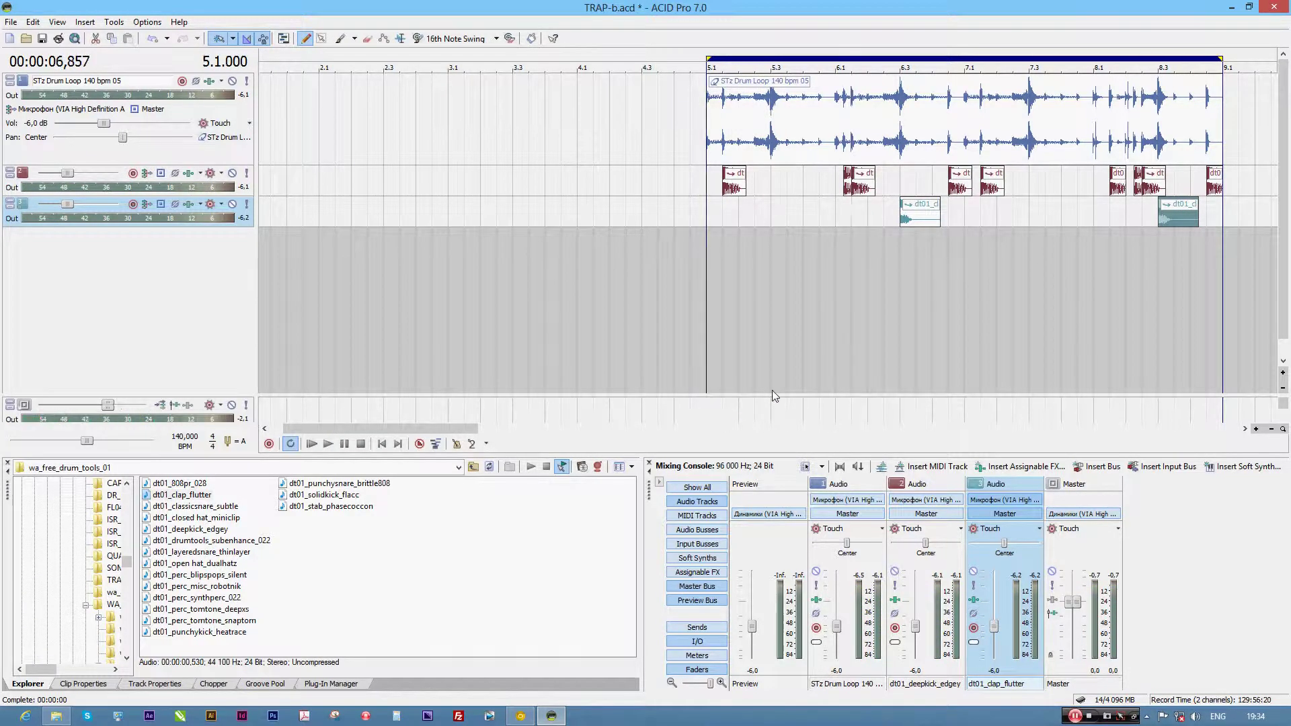
# - Audition hat, kick and snare samples and add dt01_drumtools_subenhance_022 on a new track between 5.2 and 5.3
pyautogui.scroll(2, 772, 390)
pyautogui.moveTo(377, 428); pyautogui.dragTo(420, 428)
pyautogui.click(550, 216)
pyautogui.scroll(-1, 541, 228)
pyautogui.moveTo(420, 428); pyautogui.dragTo(453, 428)
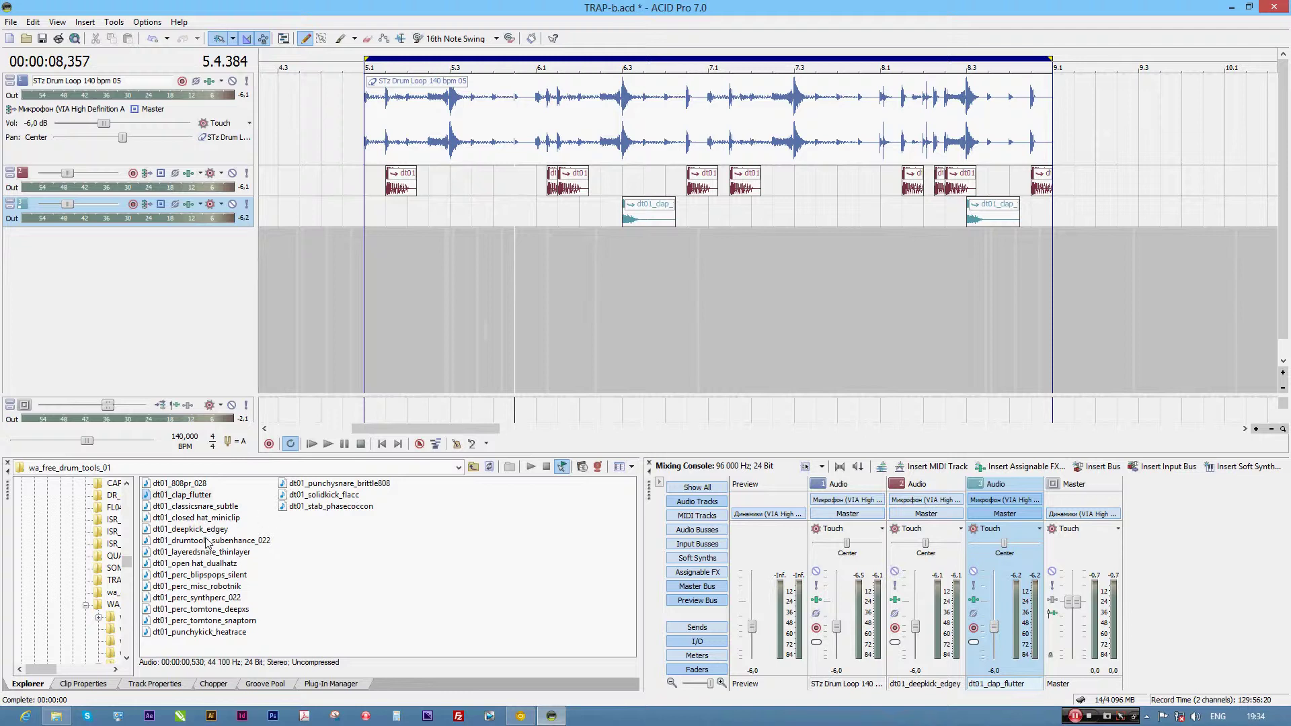
pyautogui.click(201, 519)
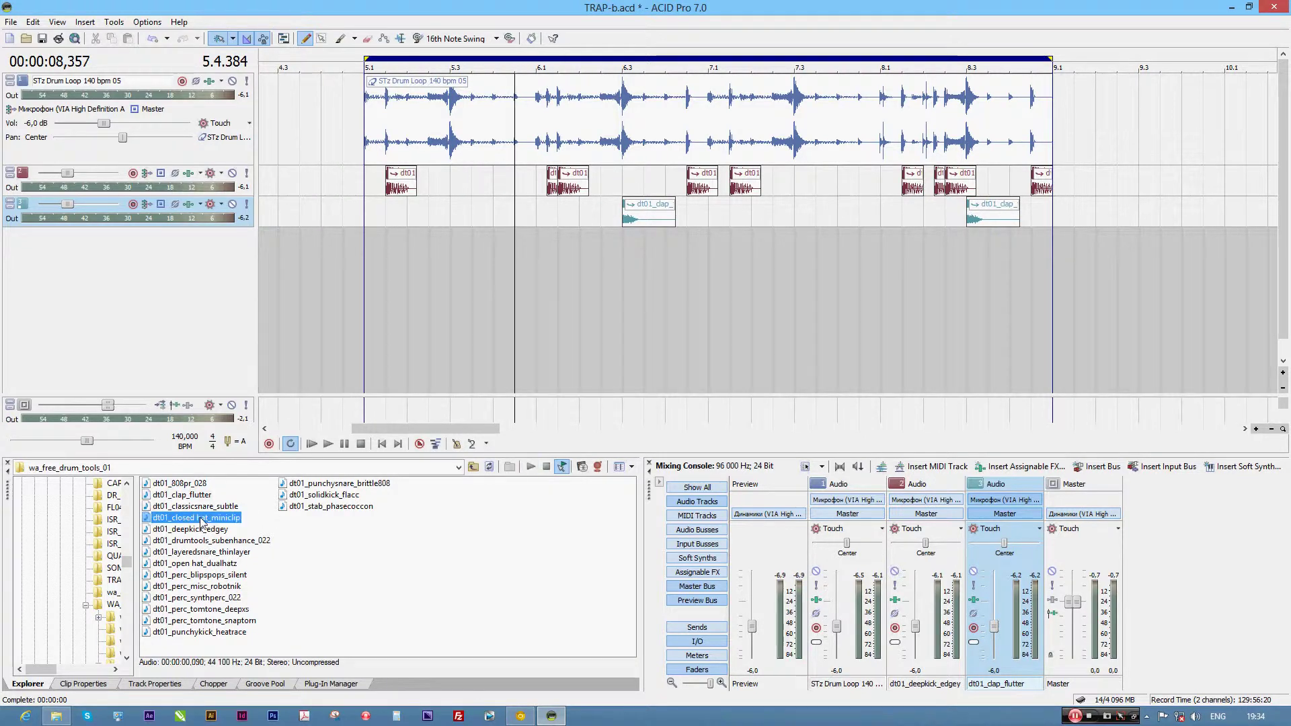
pyautogui.click(202, 531)
pyautogui.click(205, 542)
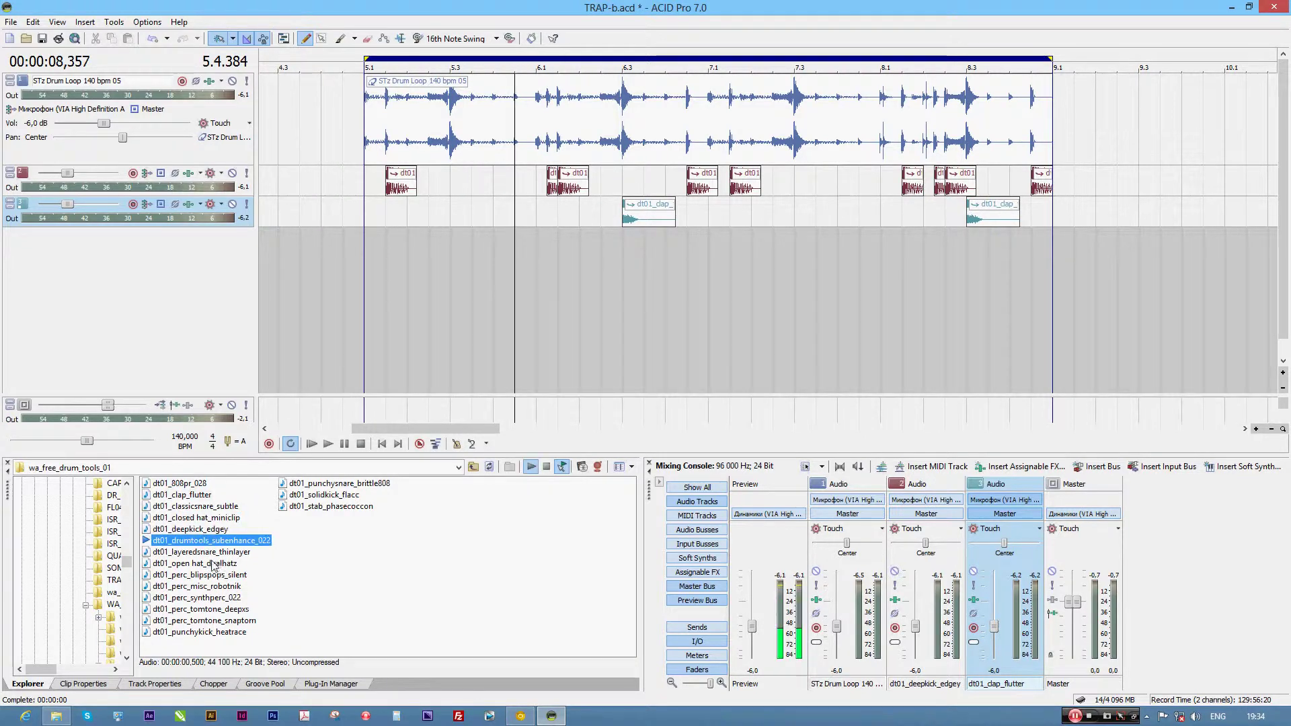
pyautogui.click(209, 552)
pyautogui.click(207, 543)
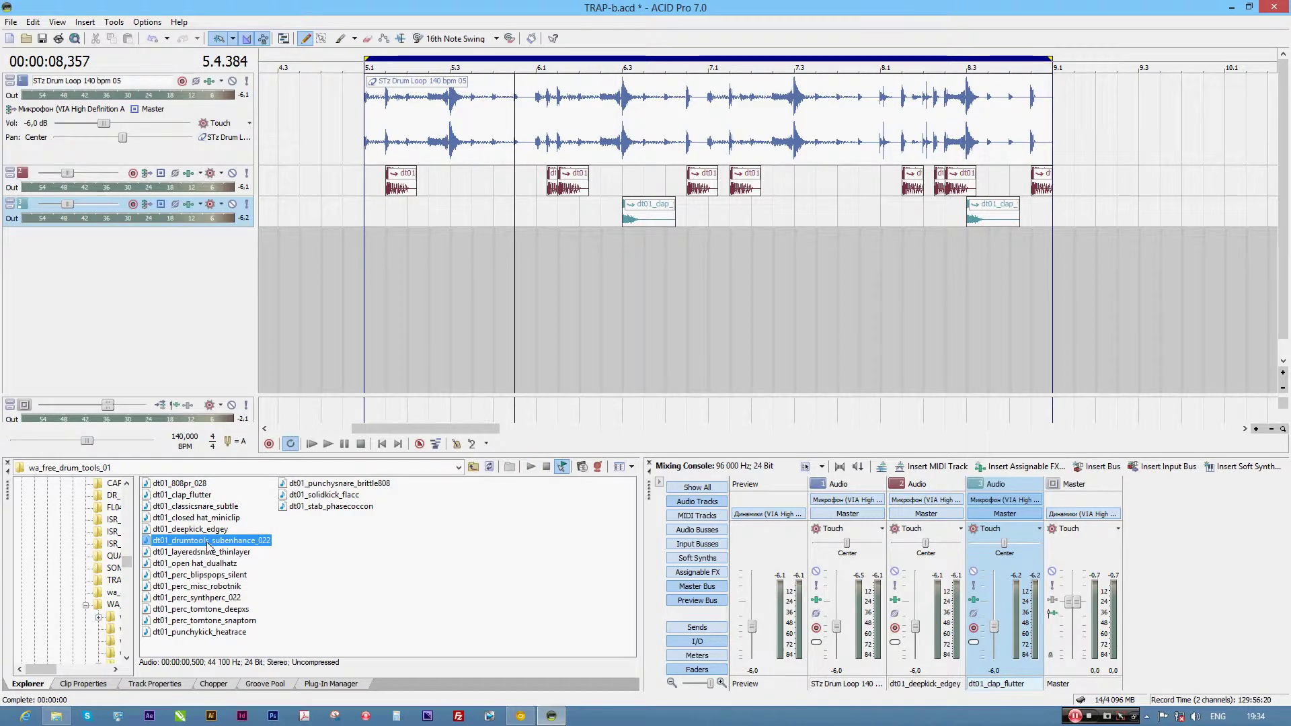
pyautogui.moveTo(207, 543); pyautogui.dragTo(439, 327)
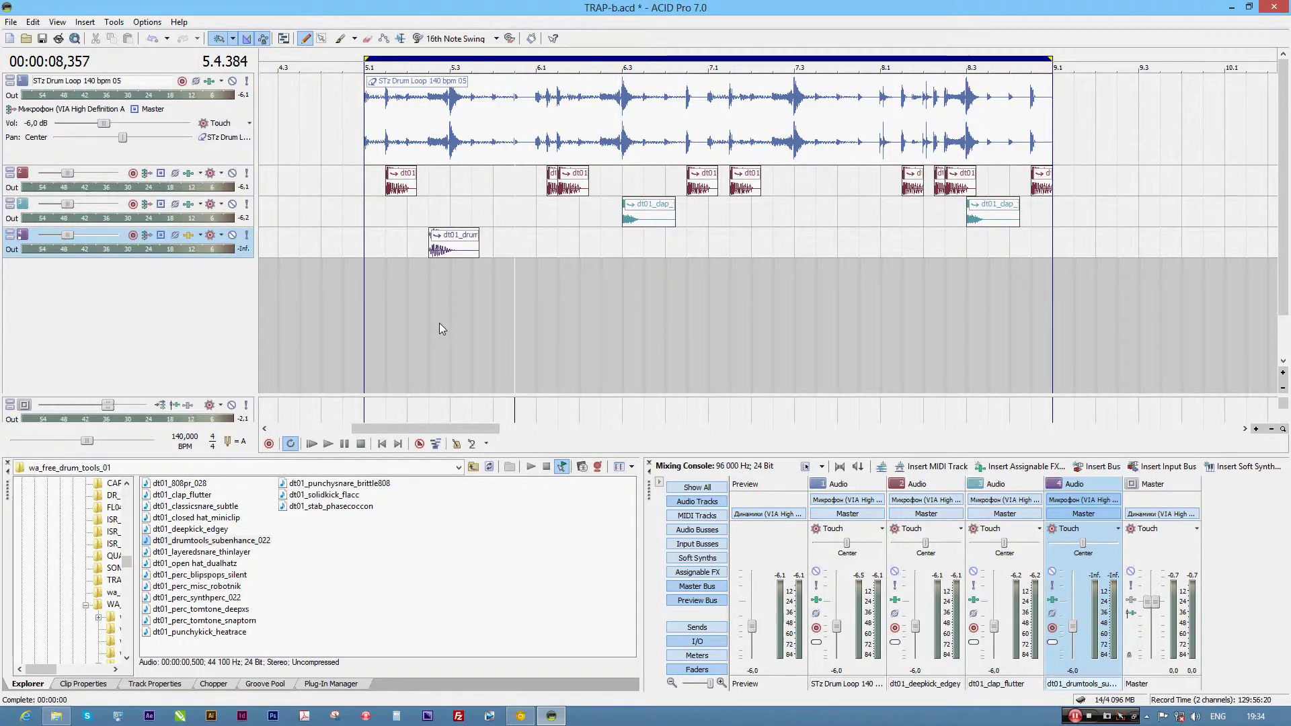
# - Try the sub-enhance clip under the kick at 7.1.384, lower that kick clip's gain and play the result
pyautogui.click(455, 328)
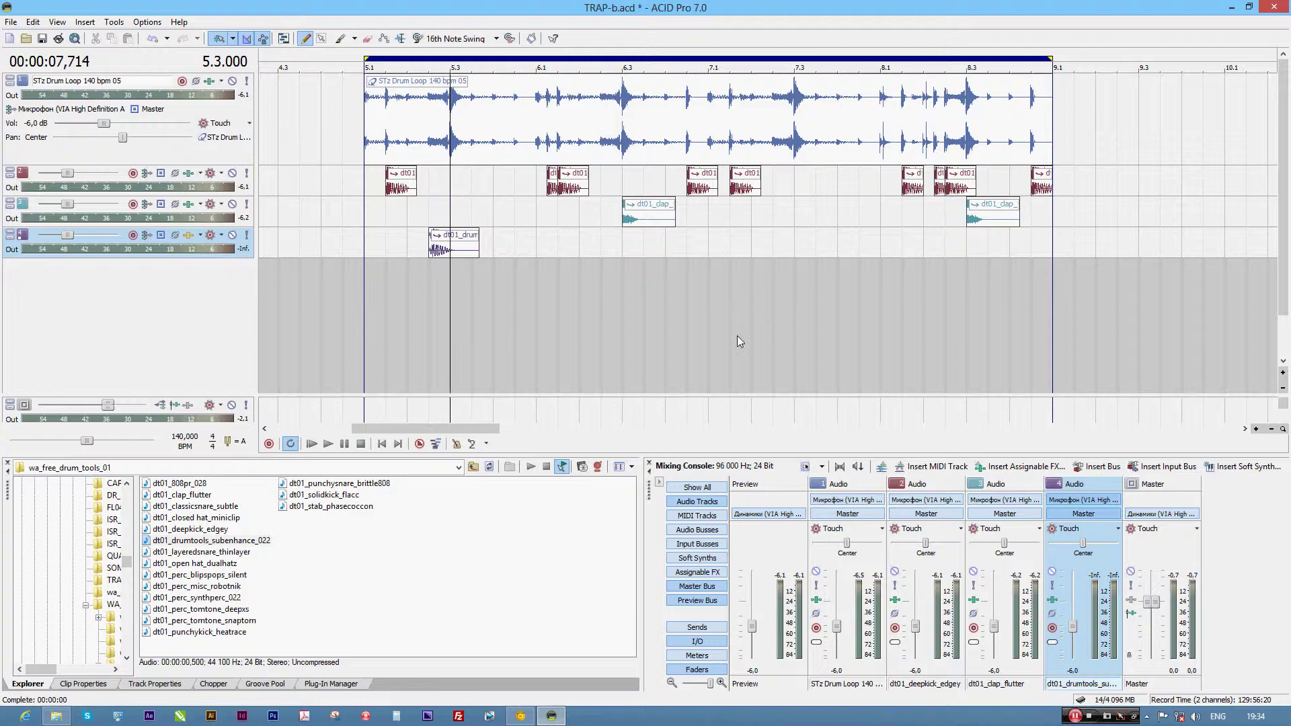
pyautogui.click(732, 402)
pyautogui.scroll(2, 796, 327)
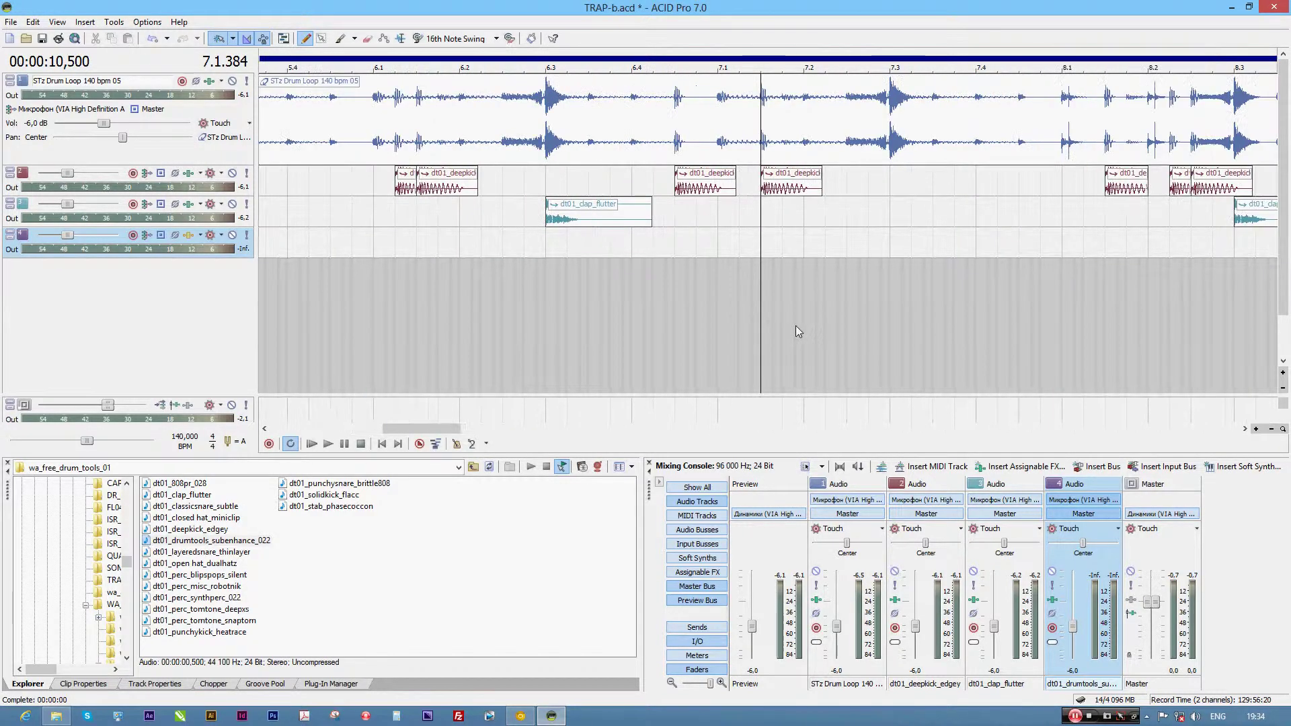
pyautogui.moveTo(370, 253); pyautogui.dragTo(819, 252)
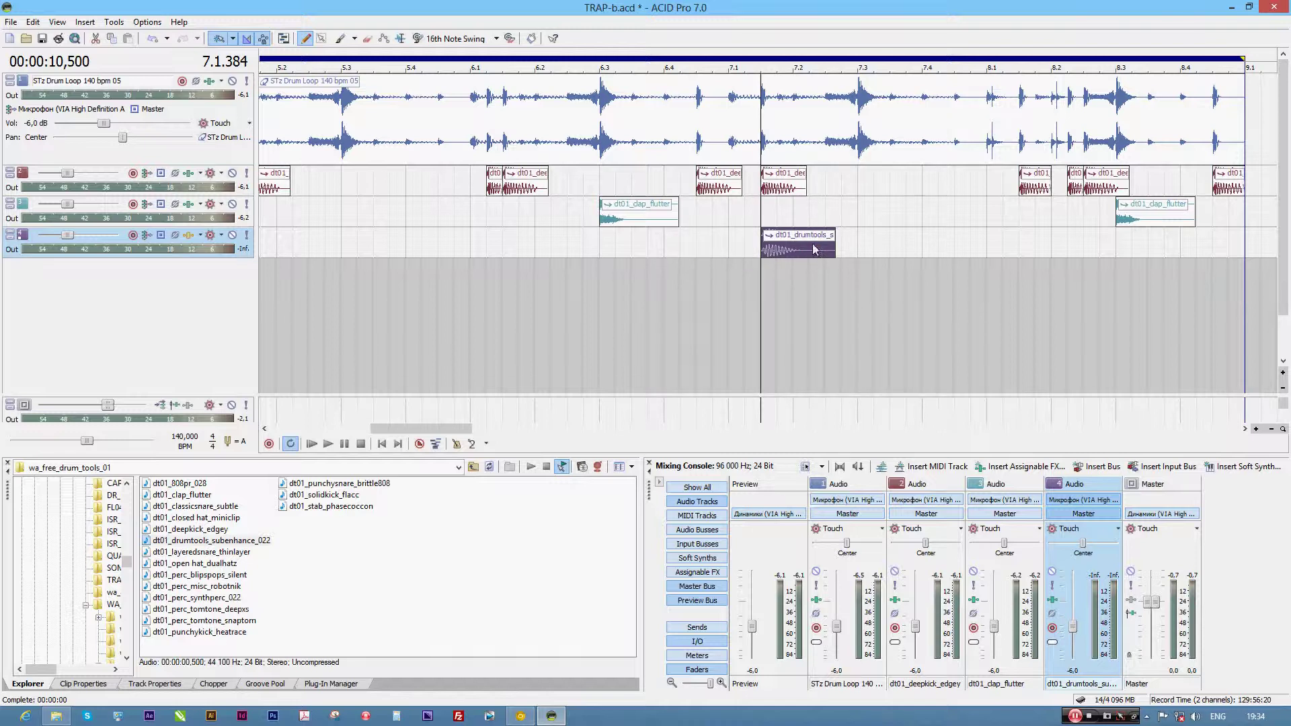
pyautogui.moveTo(788, 168); pyautogui.dragTo(790, 190)
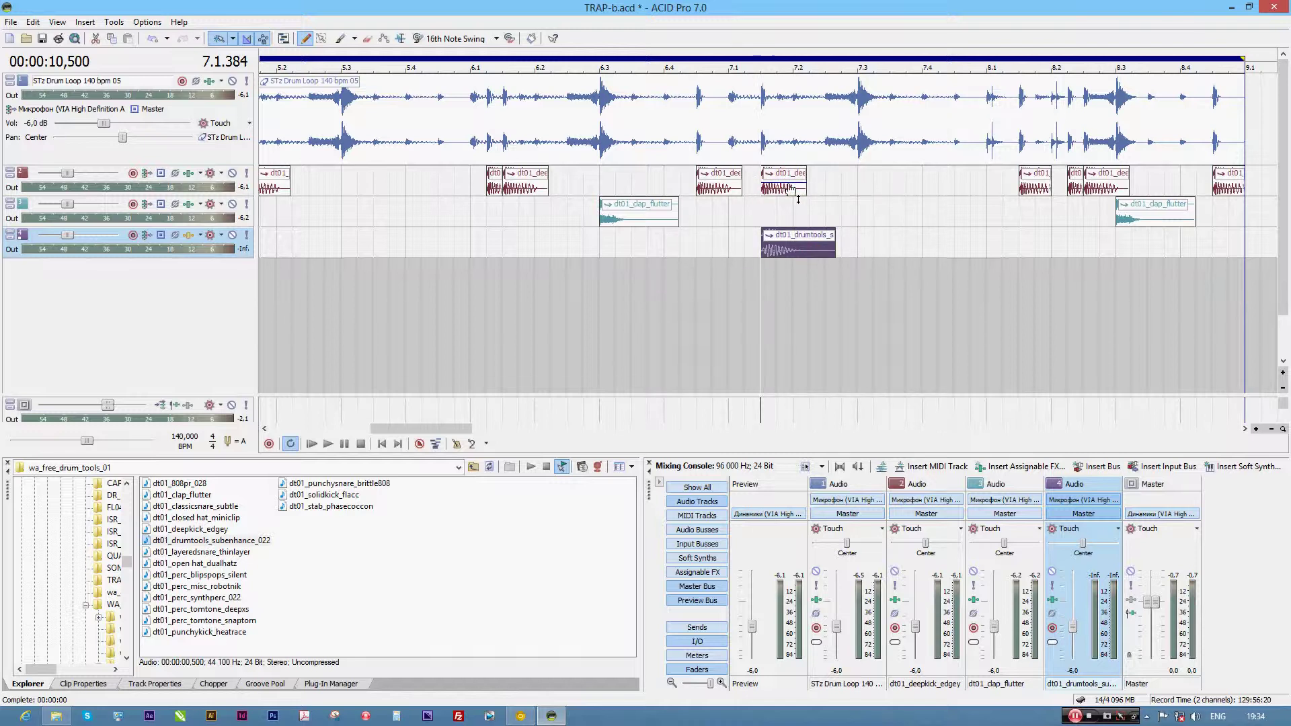
pyautogui.click(683, 301)
pyautogui.press('space')
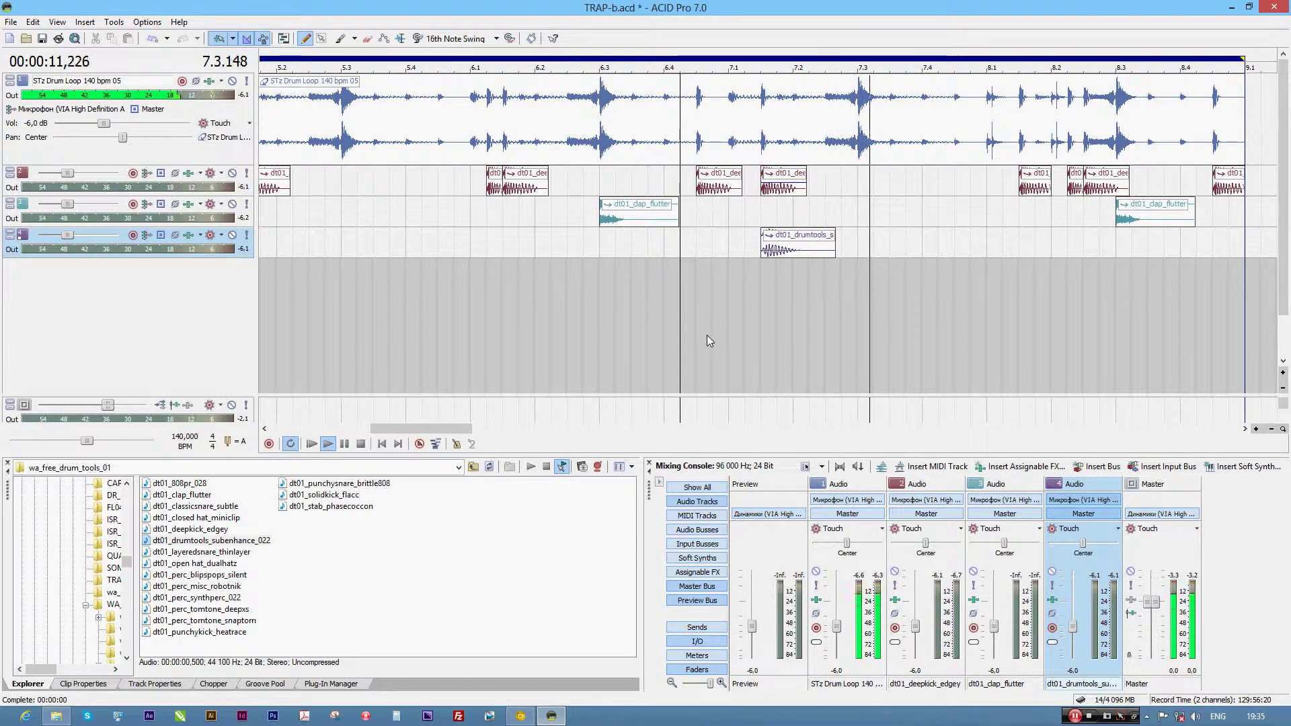
pyautogui.press('space')
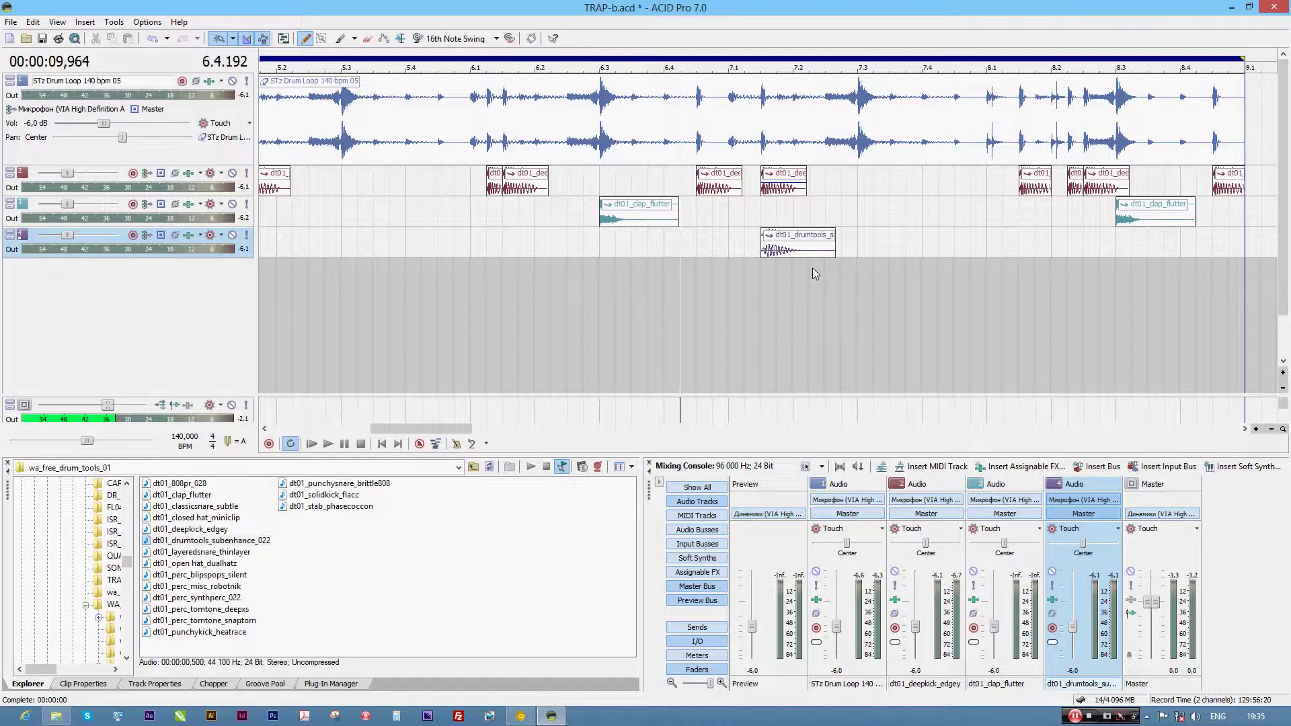
# - Move the sub-enhance clip to 8.1, restore the gain of the kick clip at 7.1.384 and play the section
pyautogui.moveTo(806, 250); pyautogui.dragTo(1030, 236)
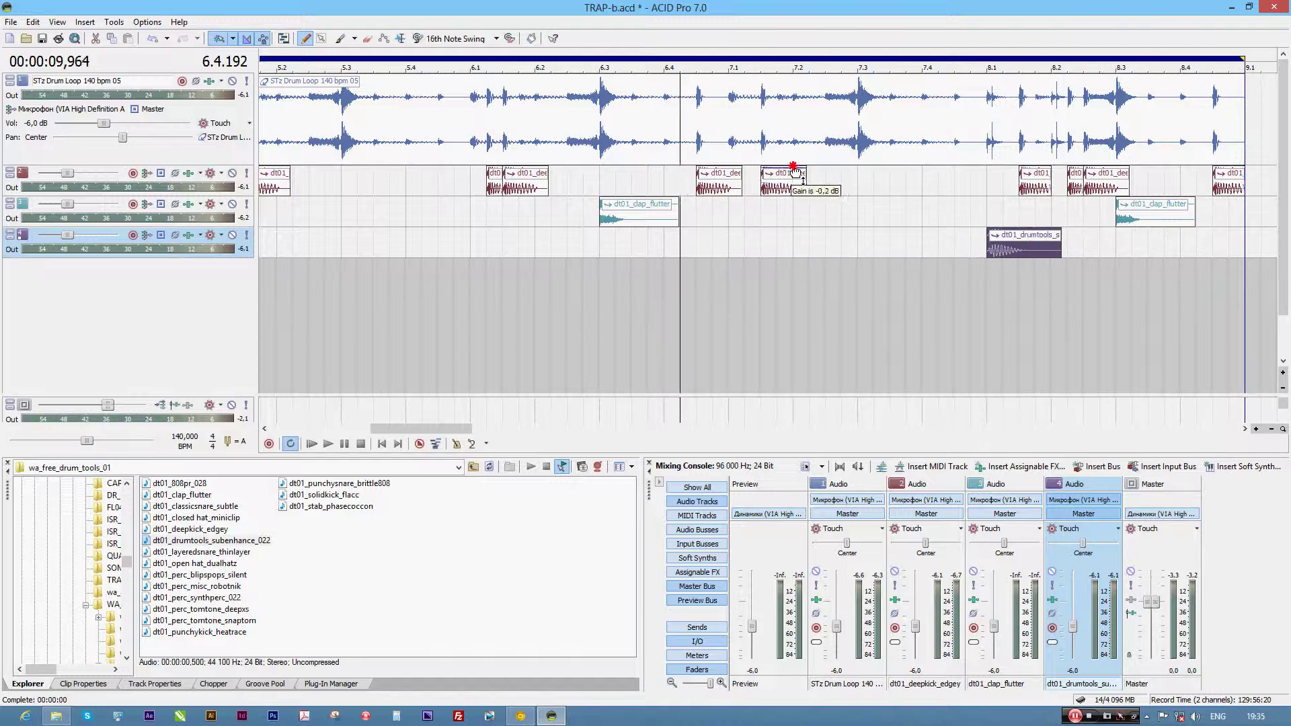
pyautogui.click(890, 344)
pyautogui.press('space')
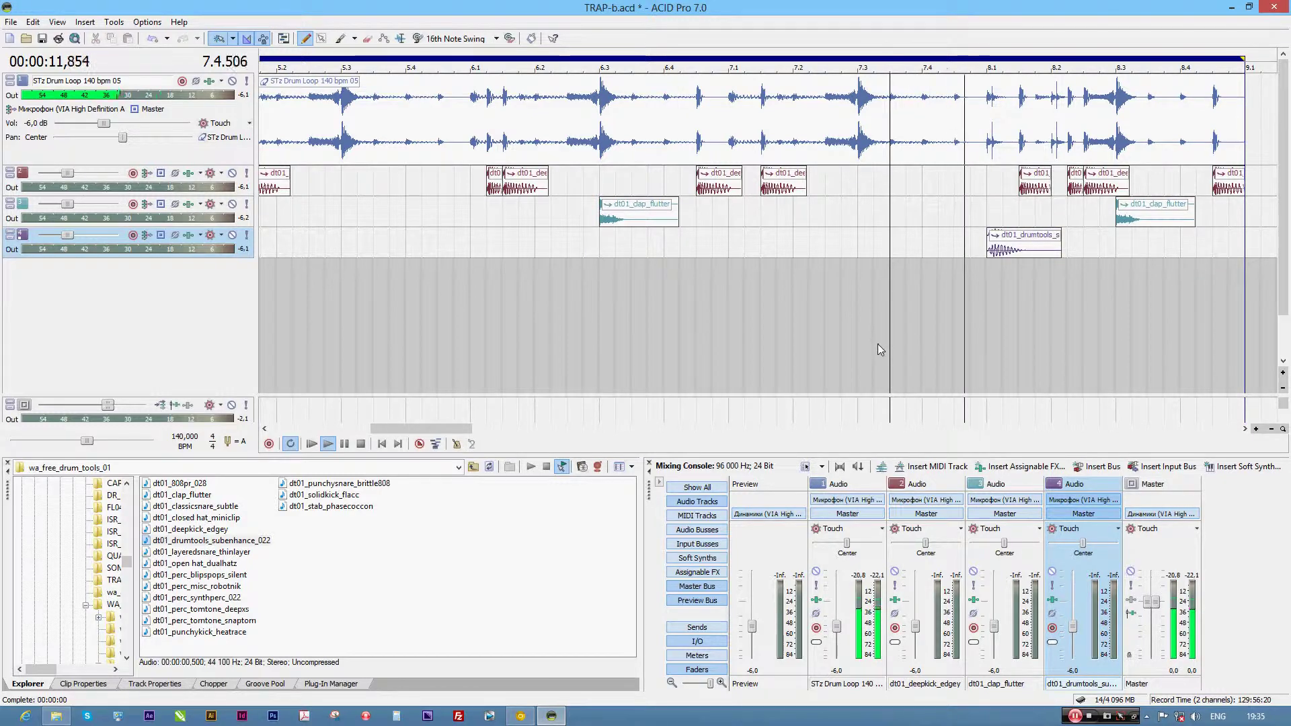
pyautogui.scroll(-2, 877, 344)
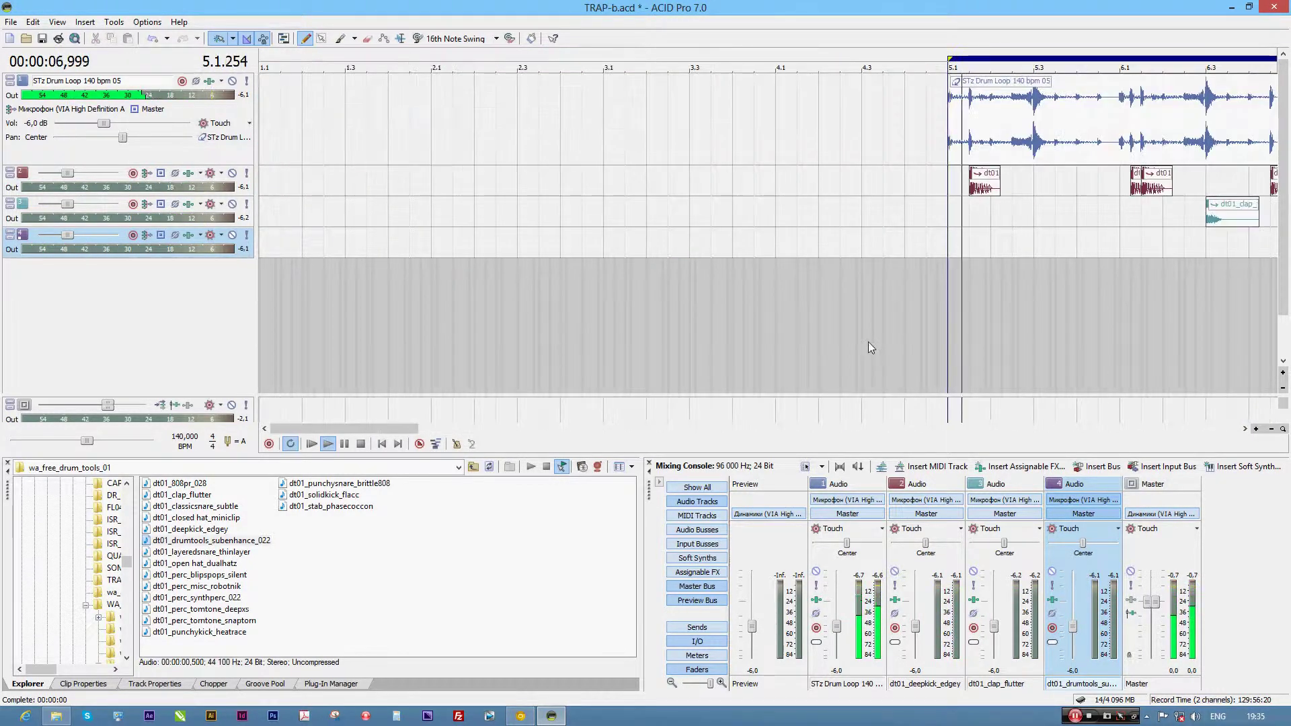
# - Lower the gain of the clap clips at 6.3 and 8.3, save the project and stop playback
pyautogui.moveTo(400, 428); pyautogui.dragTo(484, 430)
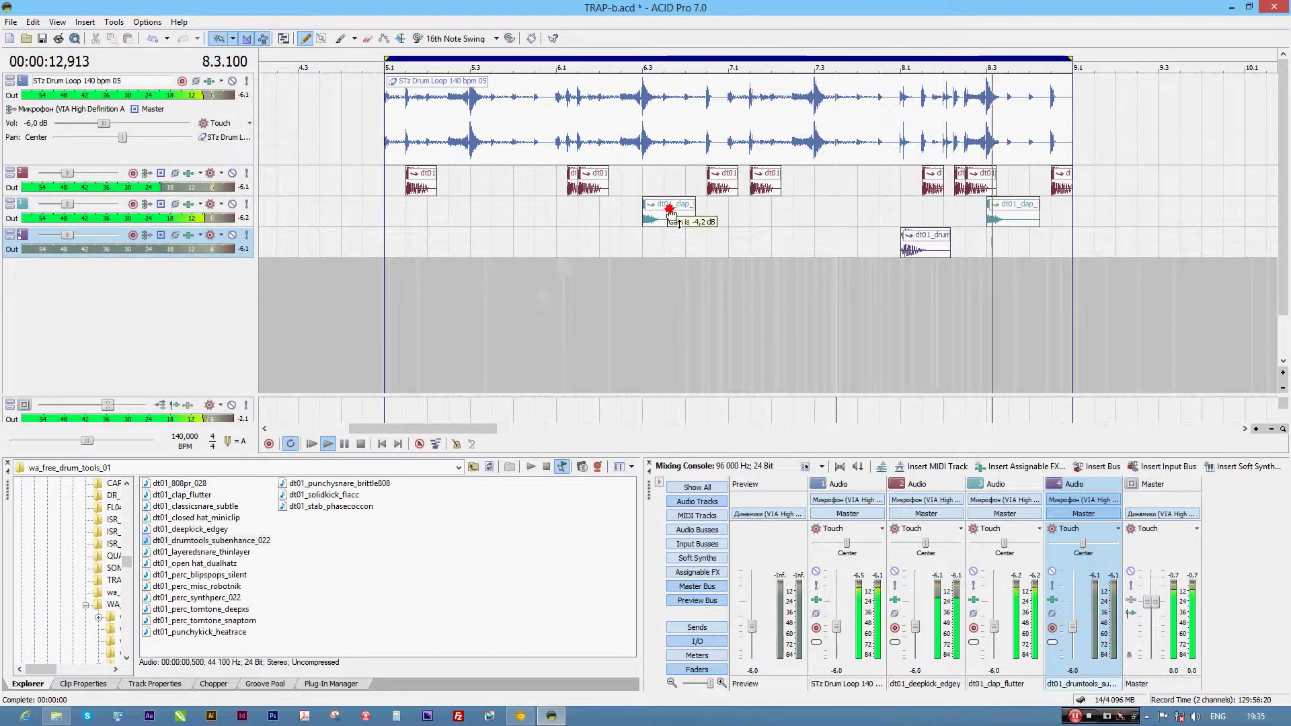
pyautogui.moveTo(1016, 199); pyautogui.dragTo(1021, 220)
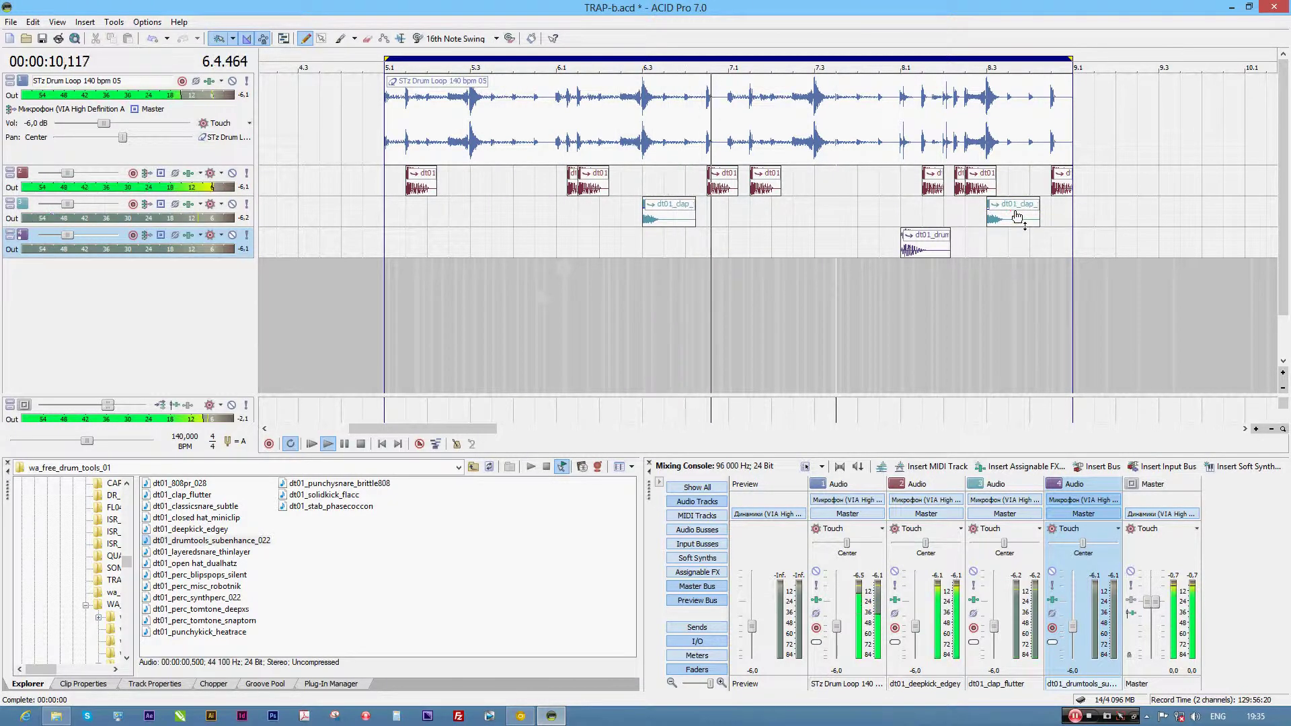
pyautogui.hotkey('ctrl', 's')
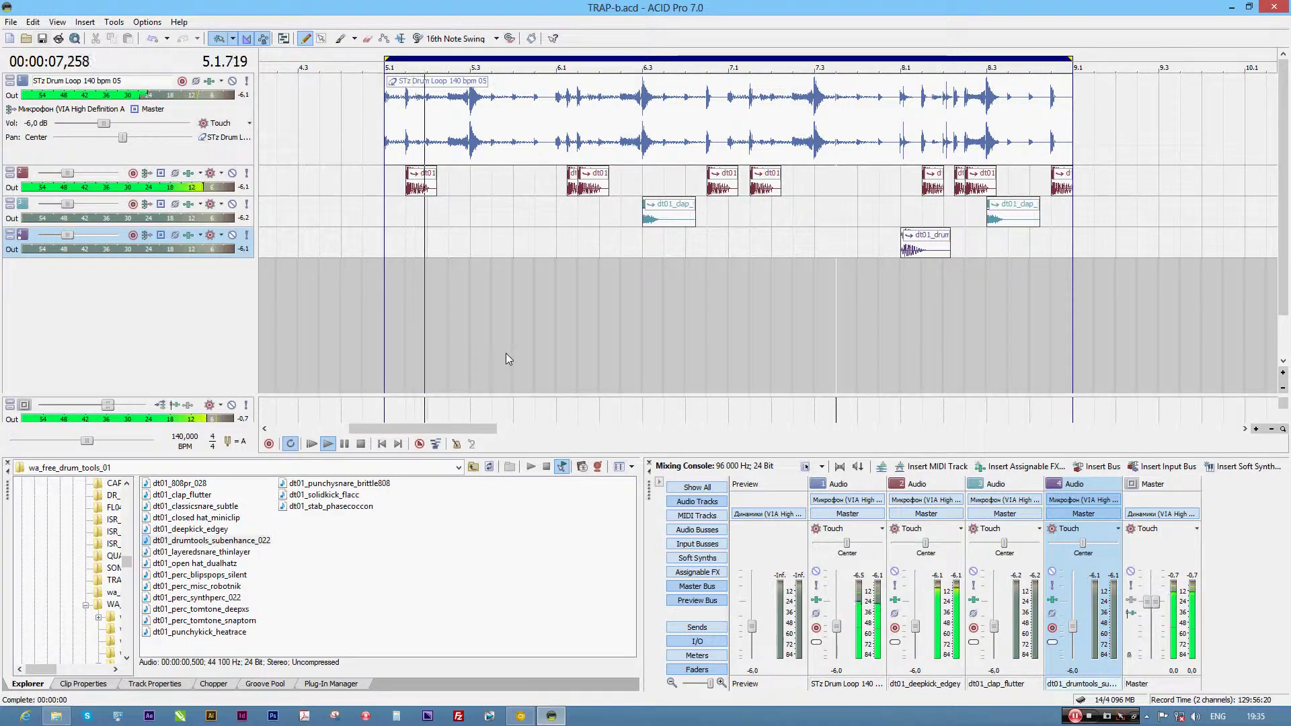
pyautogui.click(361, 445)
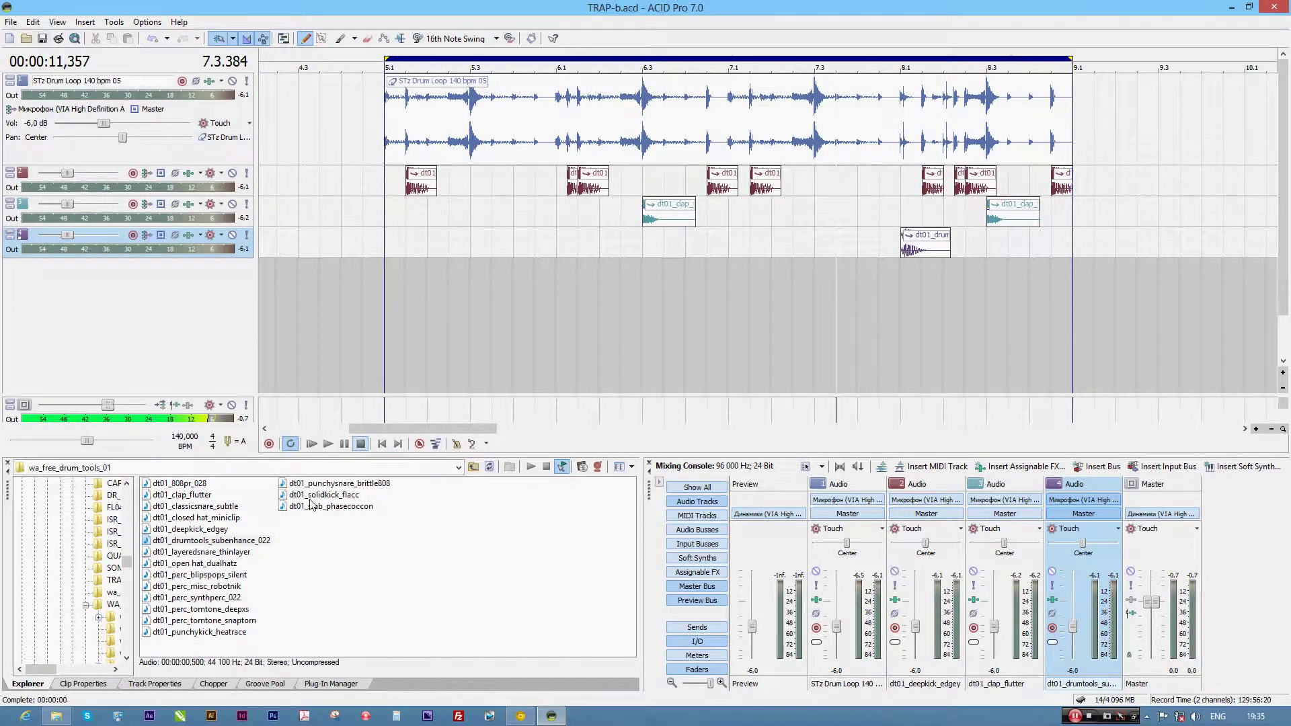
# - Audition the remaining percussion, kick and snare samples and place dt01_punchysnare_brittle808 on a new track at 5.3 and 7.3
pyautogui.click(182, 564)
pyautogui.click(186, 576)
pyautogui.click(193, 598)
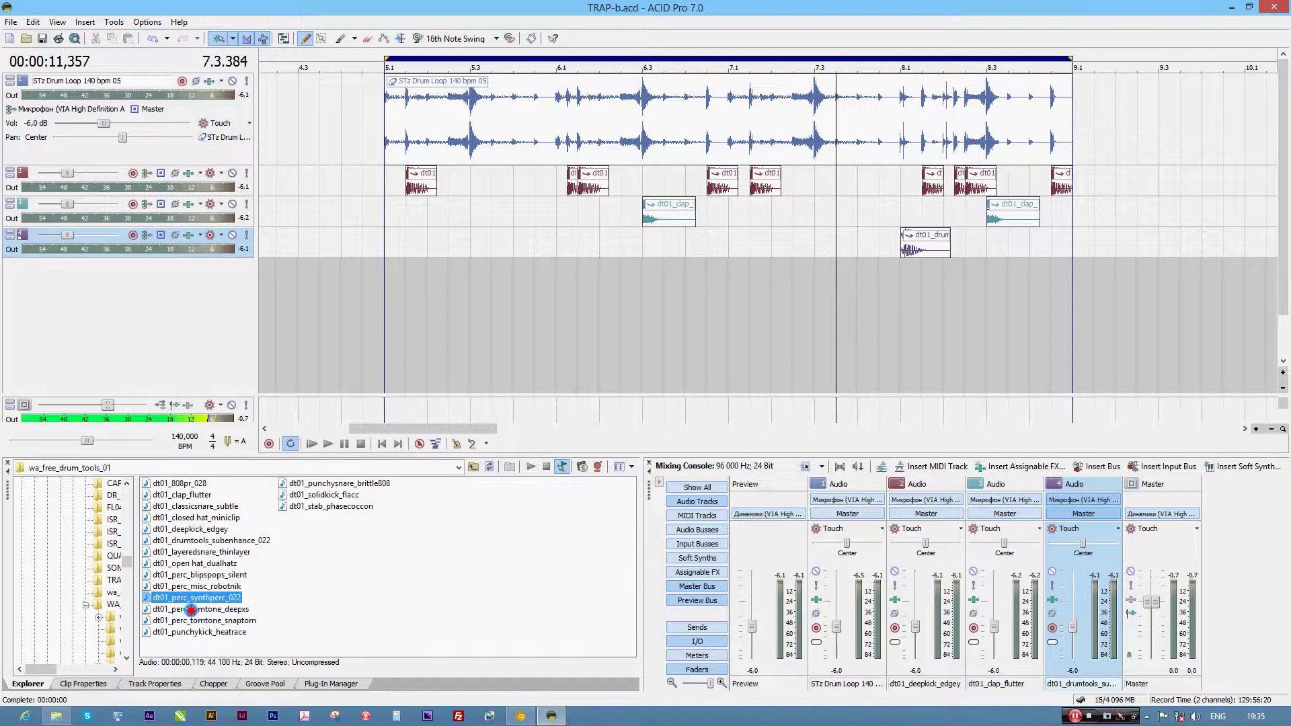
pyautogui.click(191, 609)
pyautogui.click(194, 620)
pyautogui.click(197, 634)
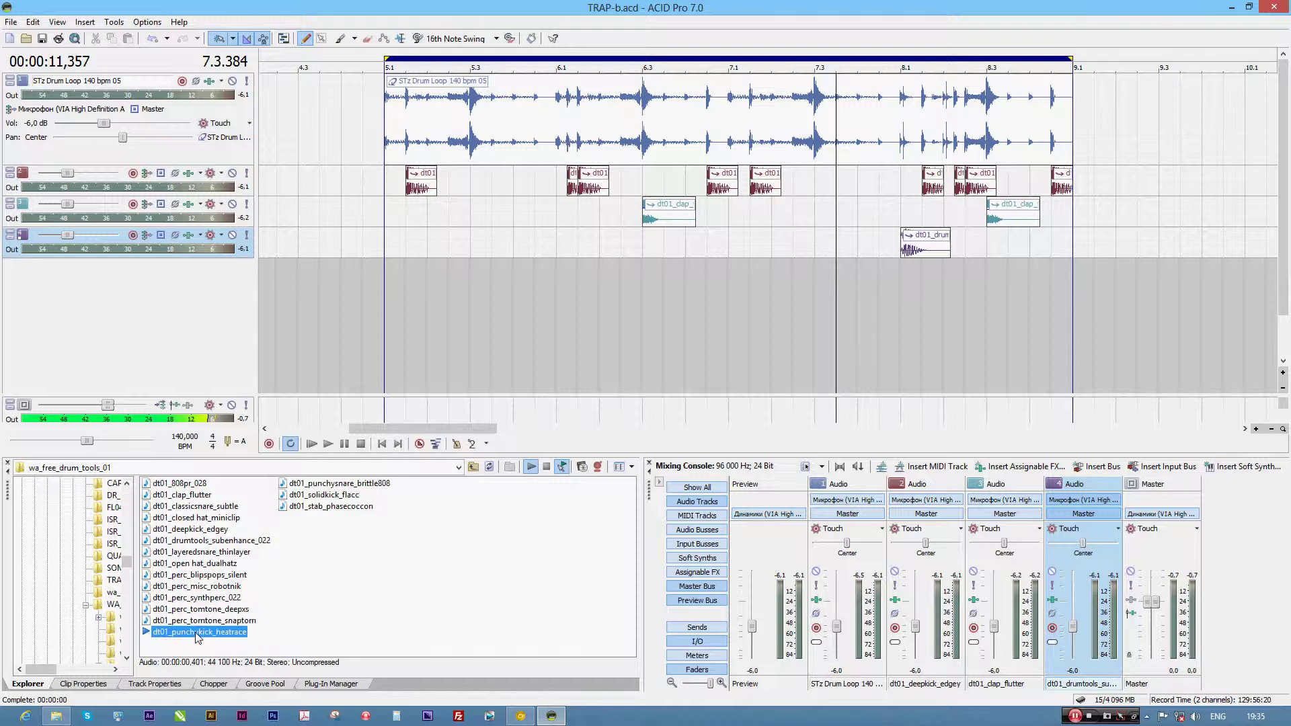
pyautogui.click(317, 489)
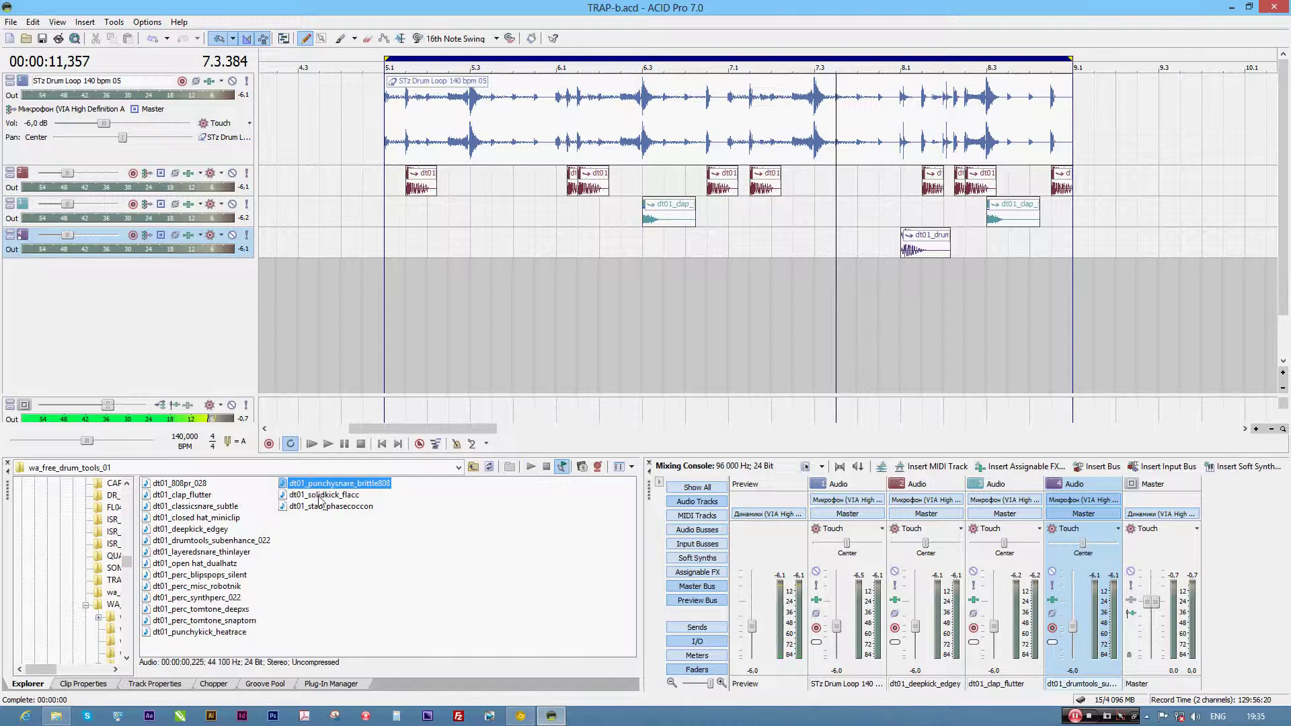
pyautogui.click(321, 496)
pyautogui.click(324, 507)
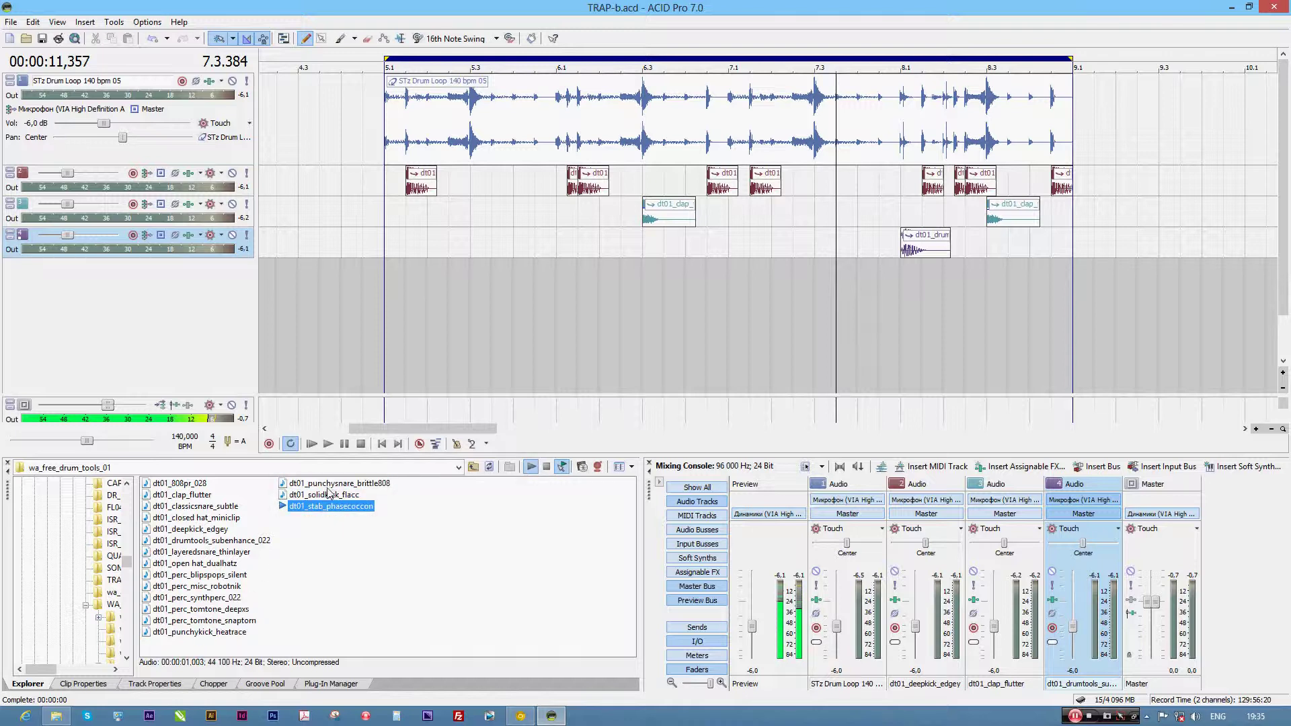
pyautogui.click(319, 484)
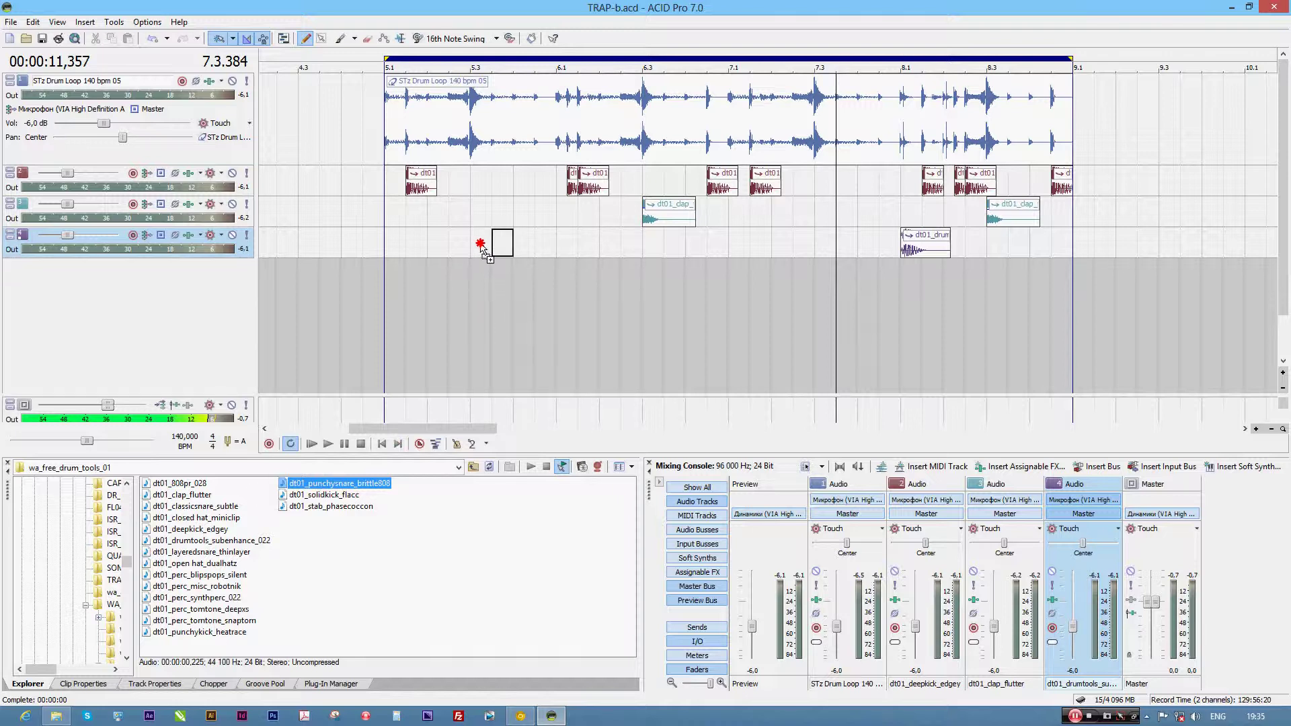
pyautogui.moveTo(474, 272); pyautogui.dragTo(474, 272)
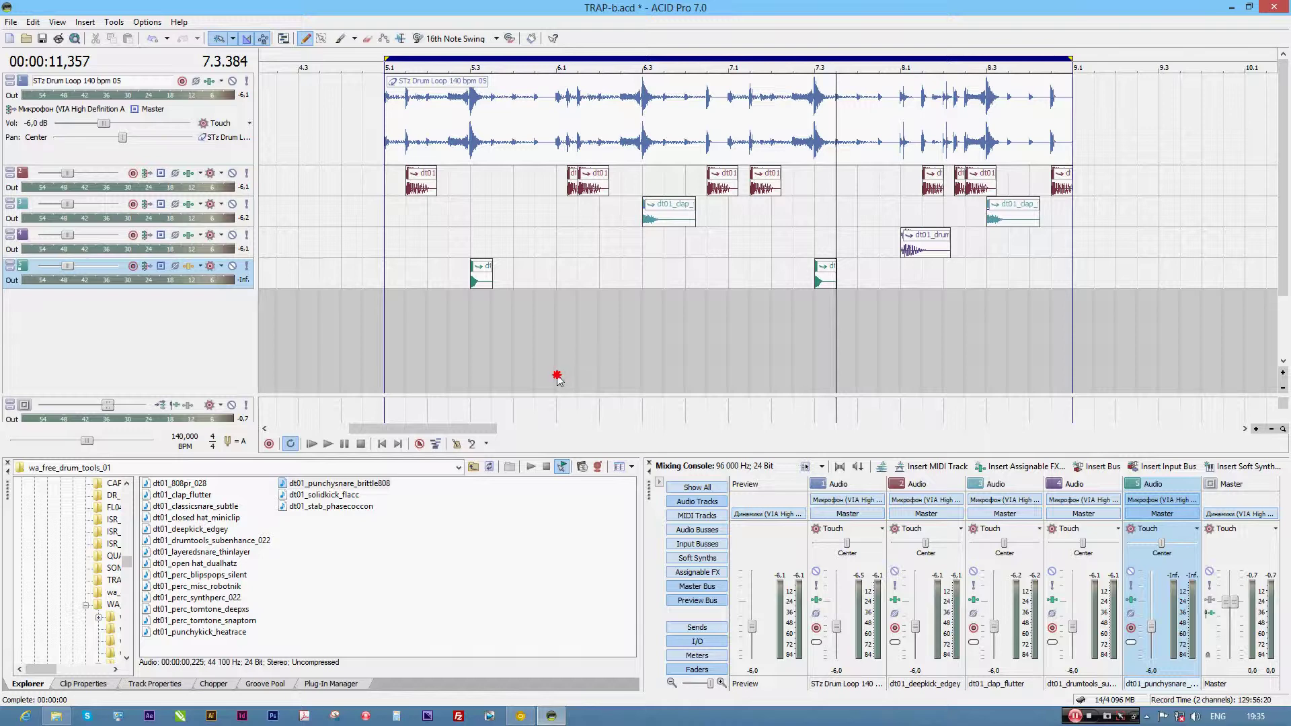
# - Set a short loop region from 6.1.000 to 6.1.192 and play it to hear that drum loop hit
pyautogui.press('Up')
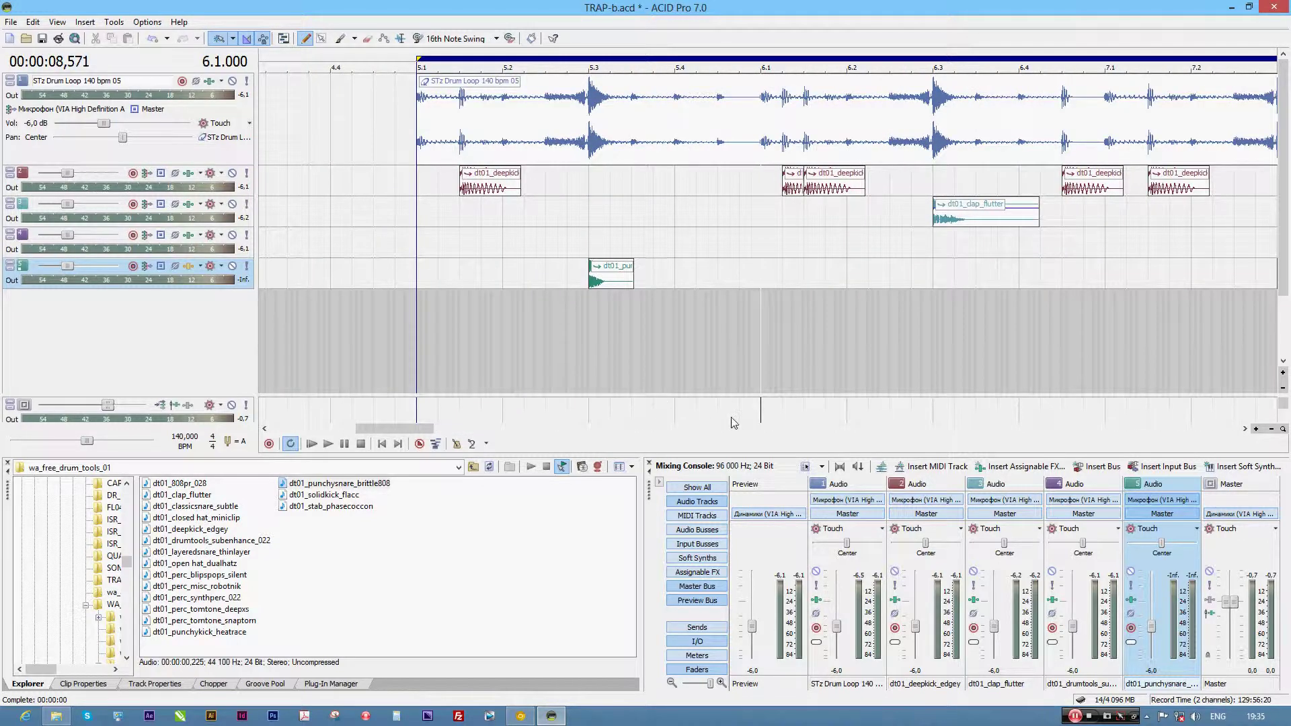
pyautogui.moveTo(763, 412); pyautogui.dragTo(790, 402)
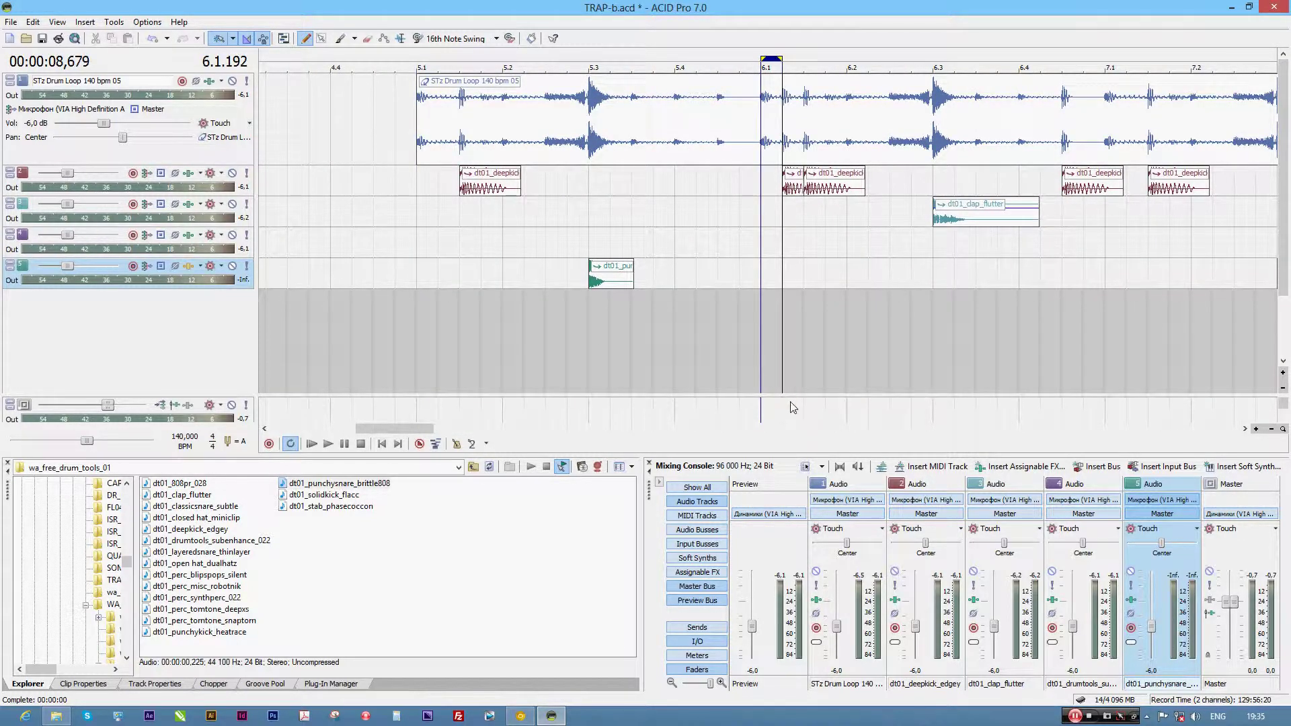
pyautogui.press('space')
pyautogui.press('space')
pyautogui.press('space')
pyautogui.press('space')
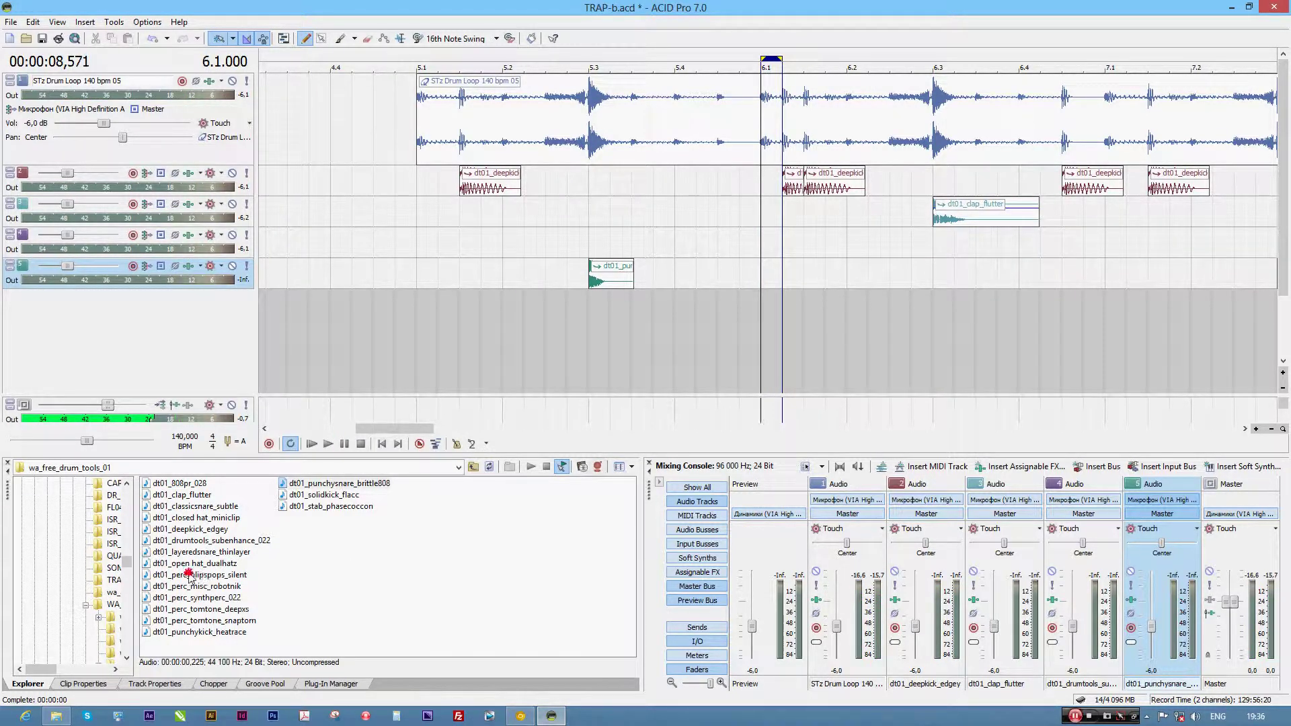
# - Audition the perc, tom and punchy kick samples and add dt01_perc_tomtone_deepxs to the punchy snare track at 6.1
pyautogui.click(197, 598)
pyautogui.click(196, 609)
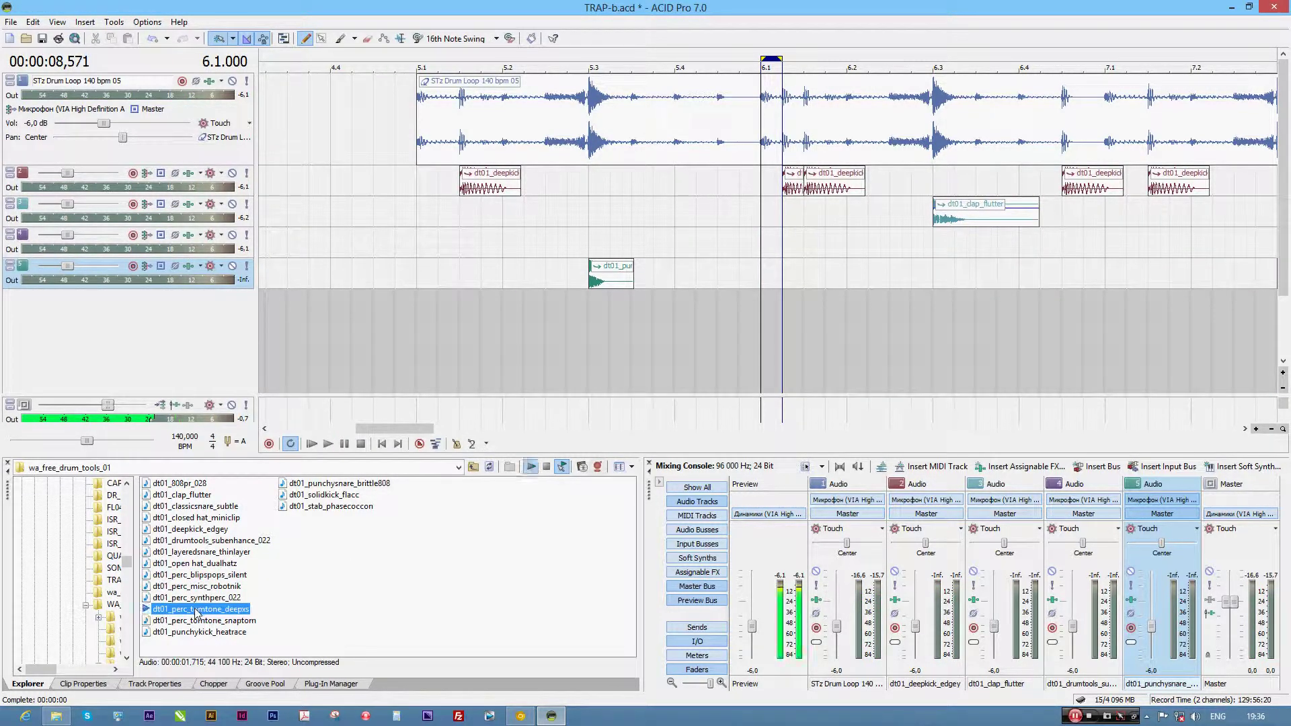
pyautogui.click(195, 621)
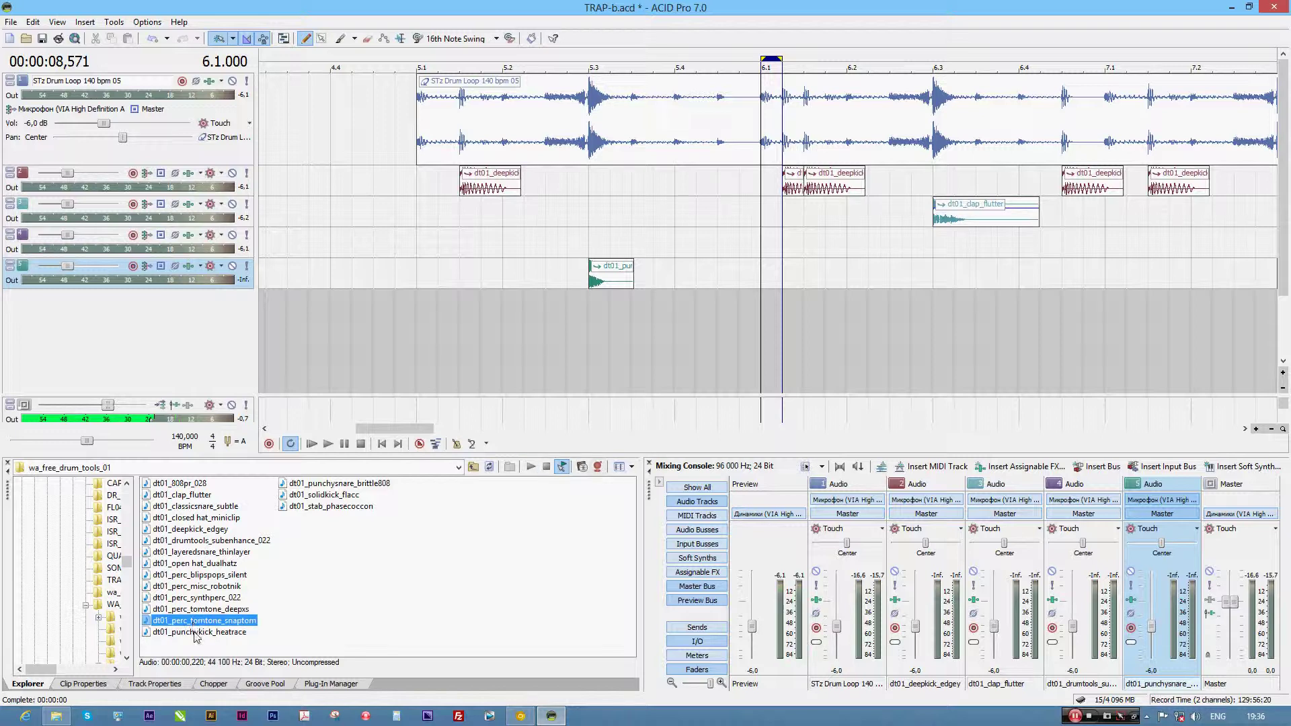
pyautogui.click(196, 632)
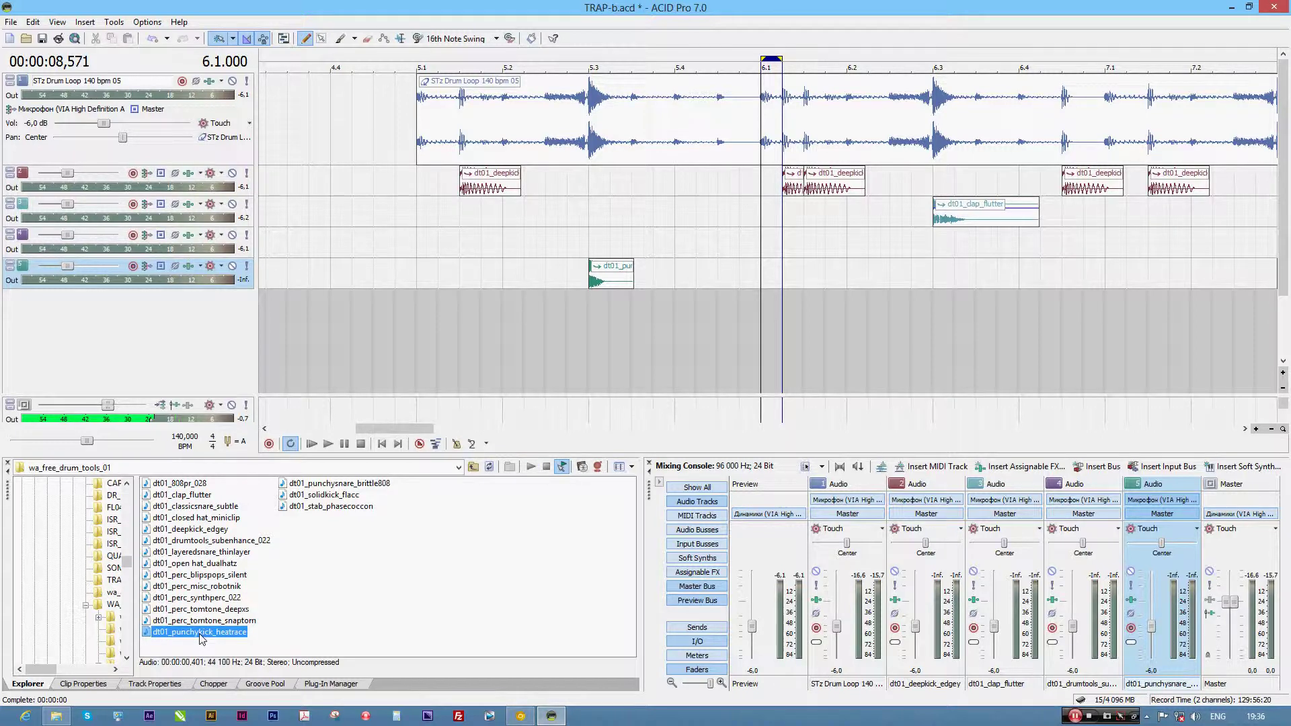
pyautogui.click(199, 622)
pyautogui.click(199, 611)
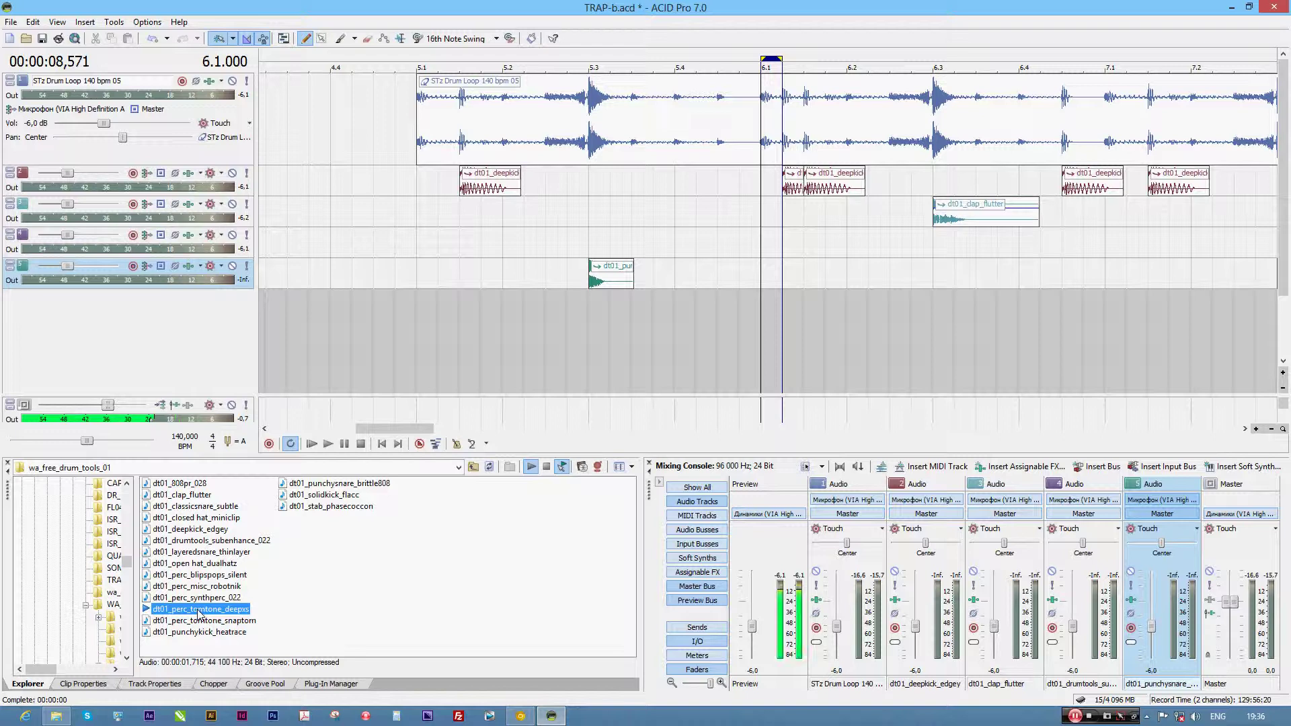
pyautogui.moveTo(201, 613); pyautogui.dragTo(760, 278)
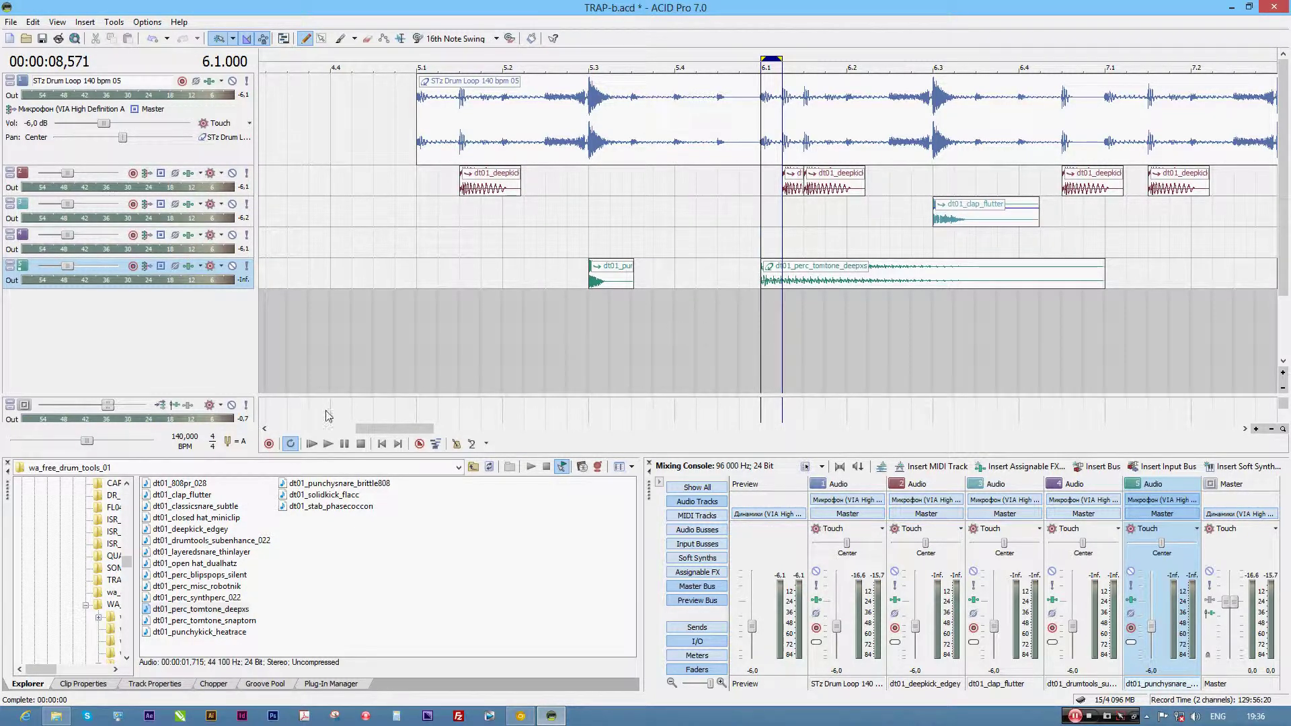
# - Change the ACID type of the dt01_perc_tomtone_deepxs clip to One-Shot and return to the sample browser
pyautogui.click(83, 684)
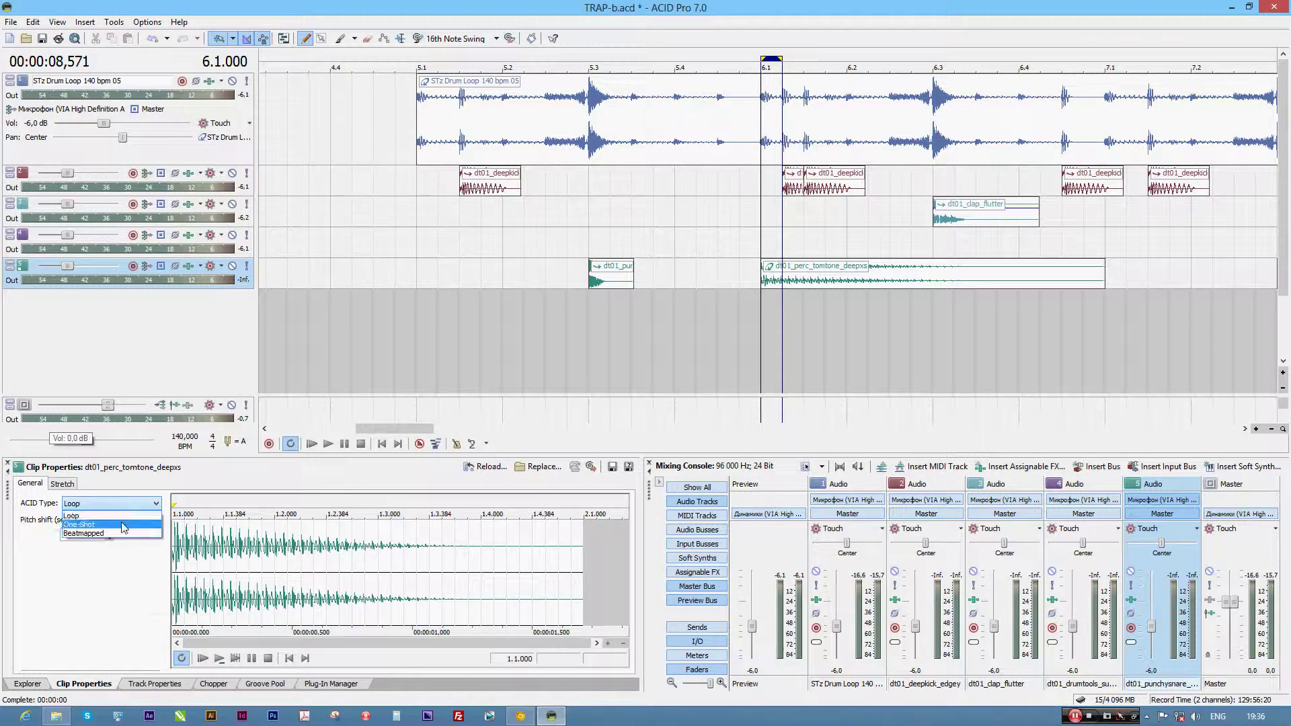
pyautogui.click(124, 525)
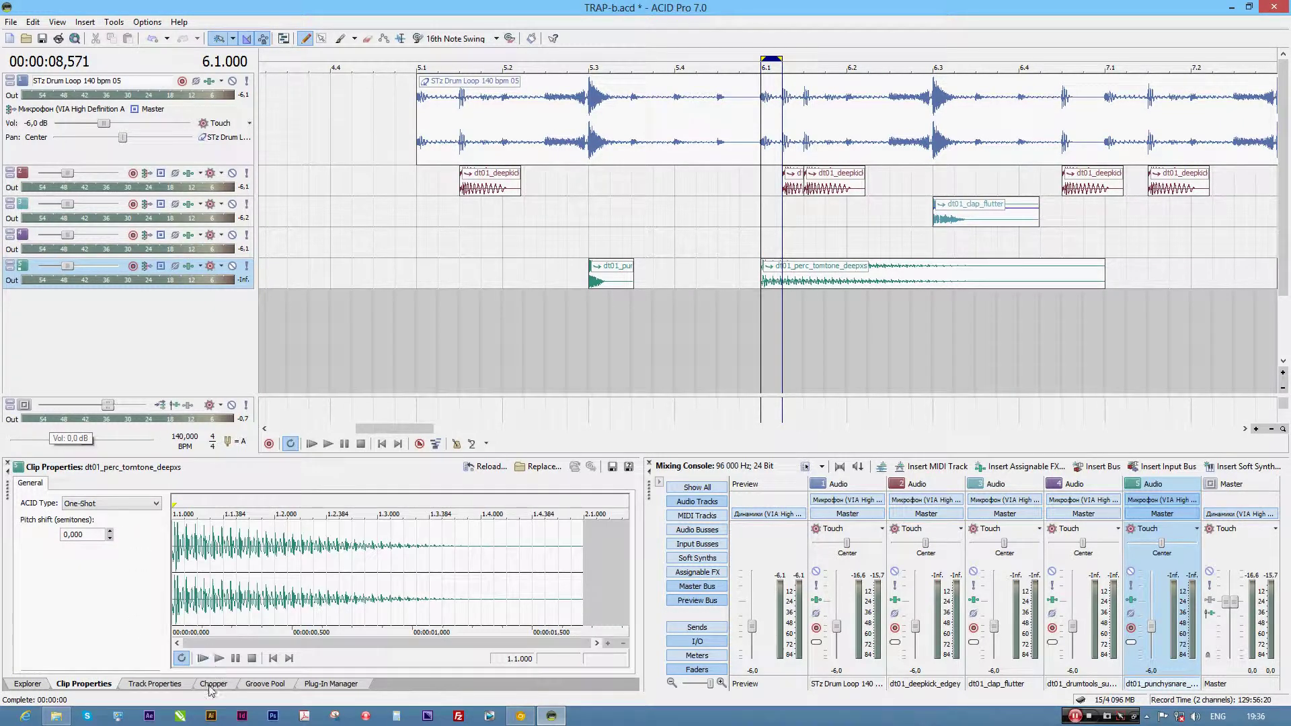
pyautogui.click(28, 683)
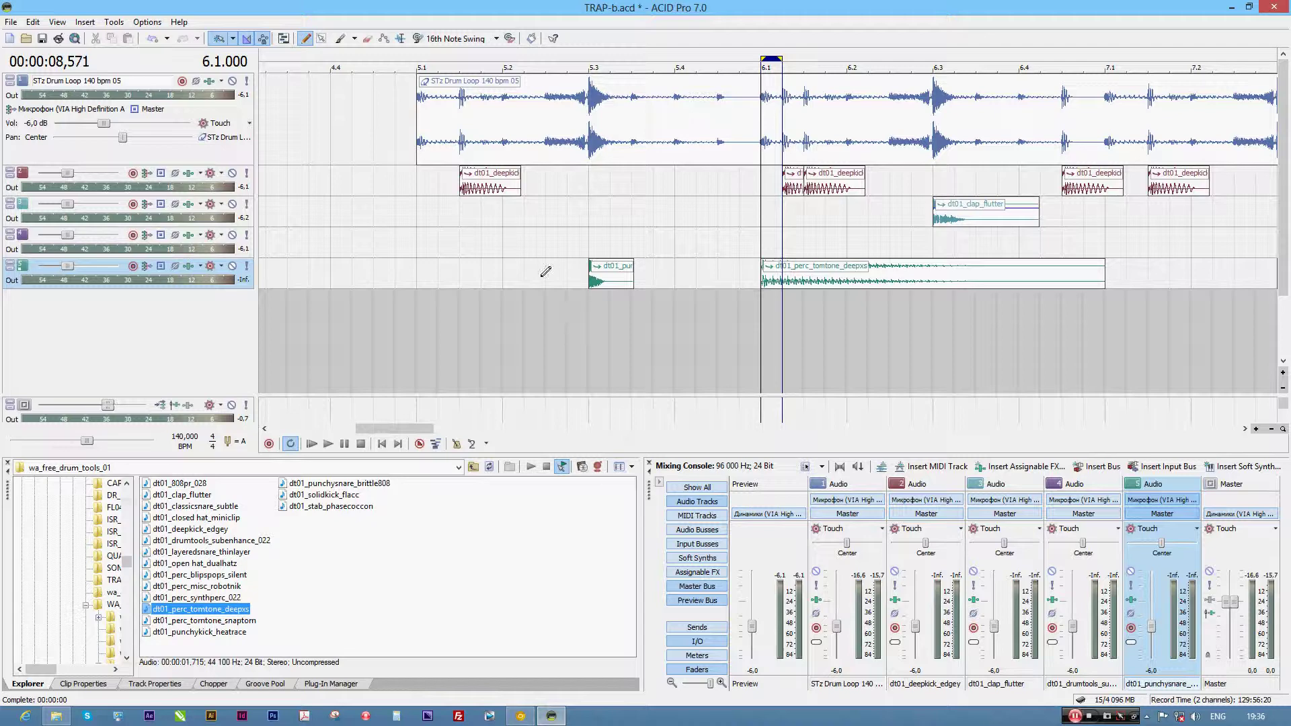
# - Set the loop region from 5.1 to 9.1 over the whole drum loop and play it
pyautogui.click(500, 250)
pyautogui.click(499, 250)
pyautogui.scroll(-2, 498, 270)
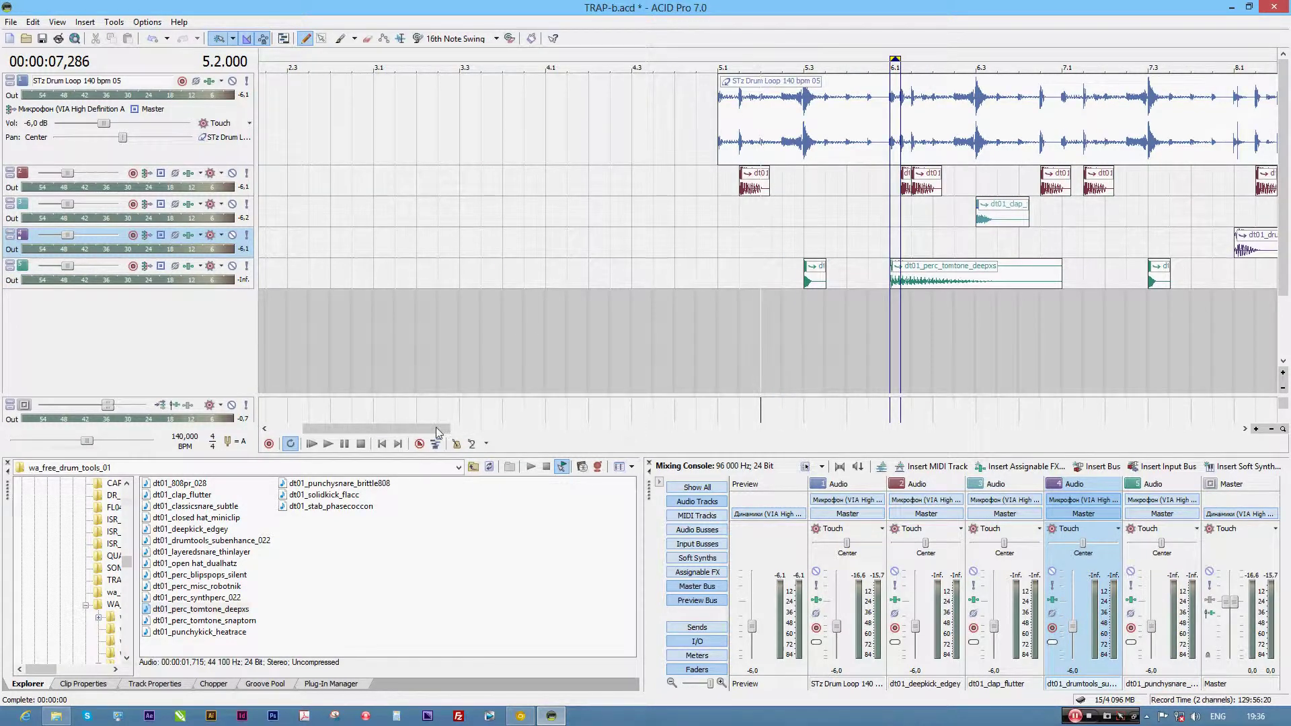
pyautogui.moveTo(422, 431); pyautogui.dragTo(473, 421)
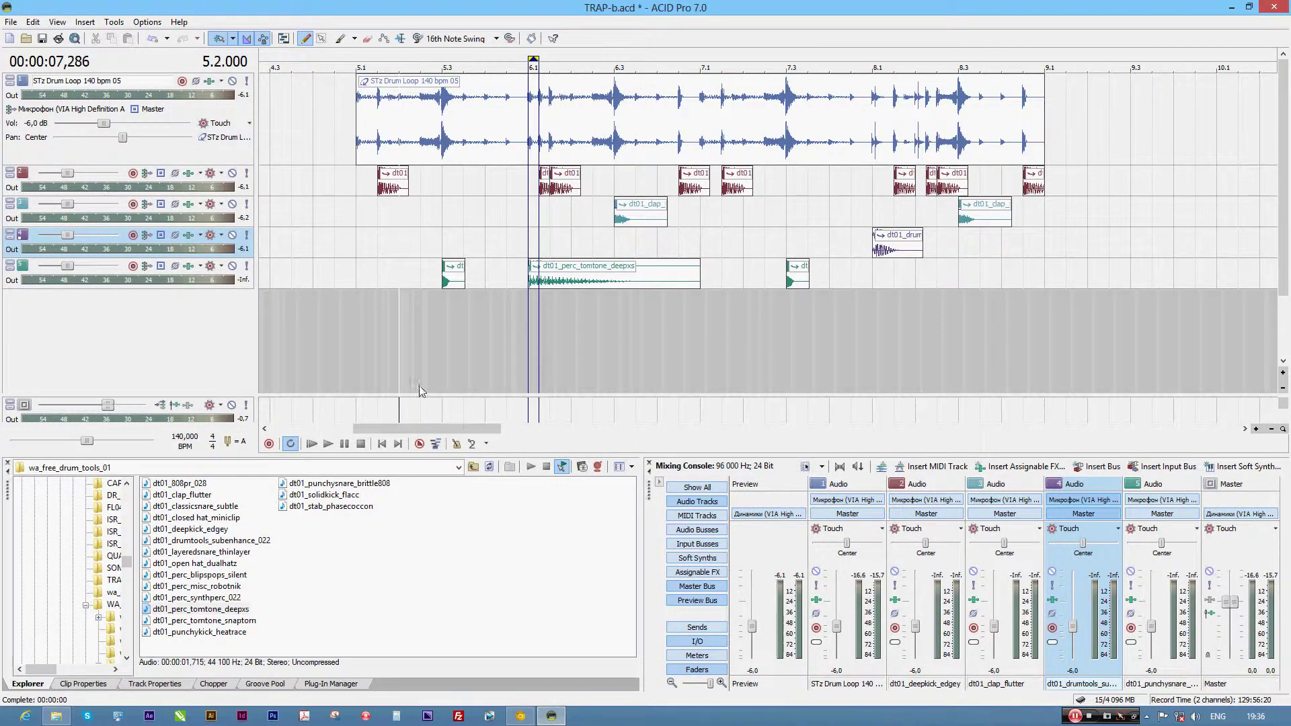
pyautogui.moveTo(362, 415); pyautogui.dragTo(1048, 317)
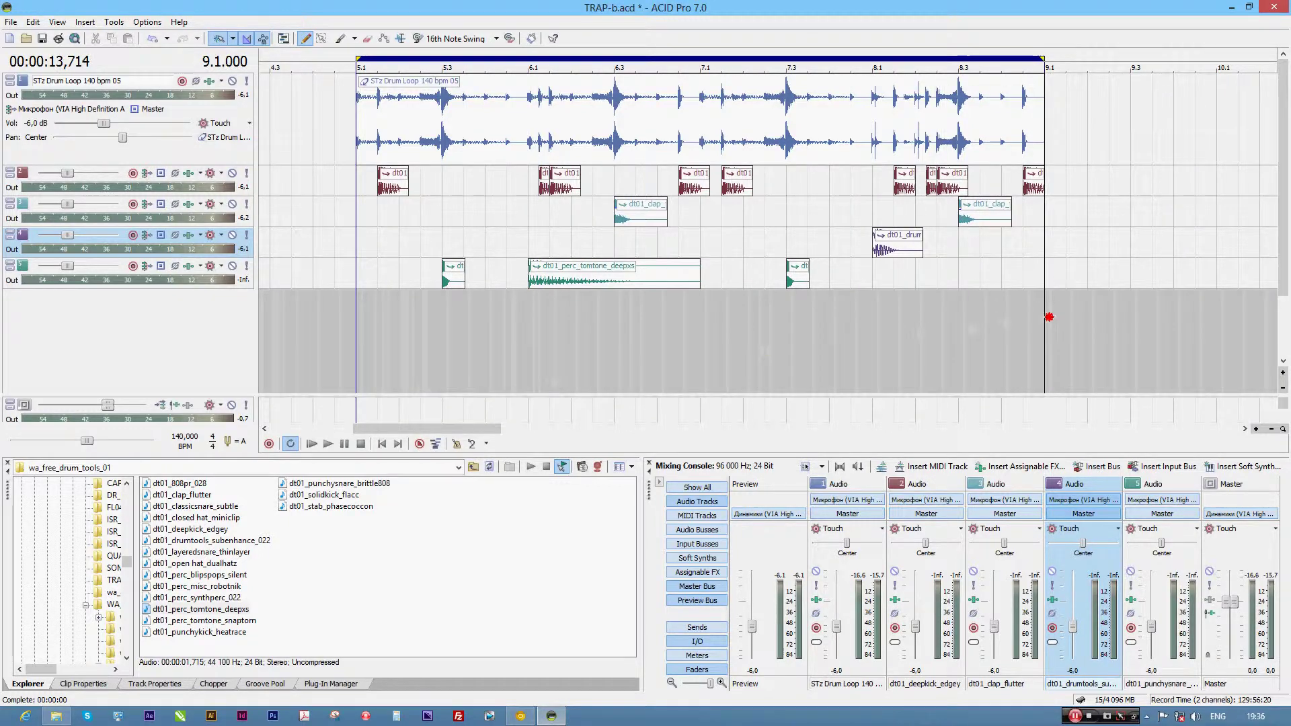
pyautogui.press('space')
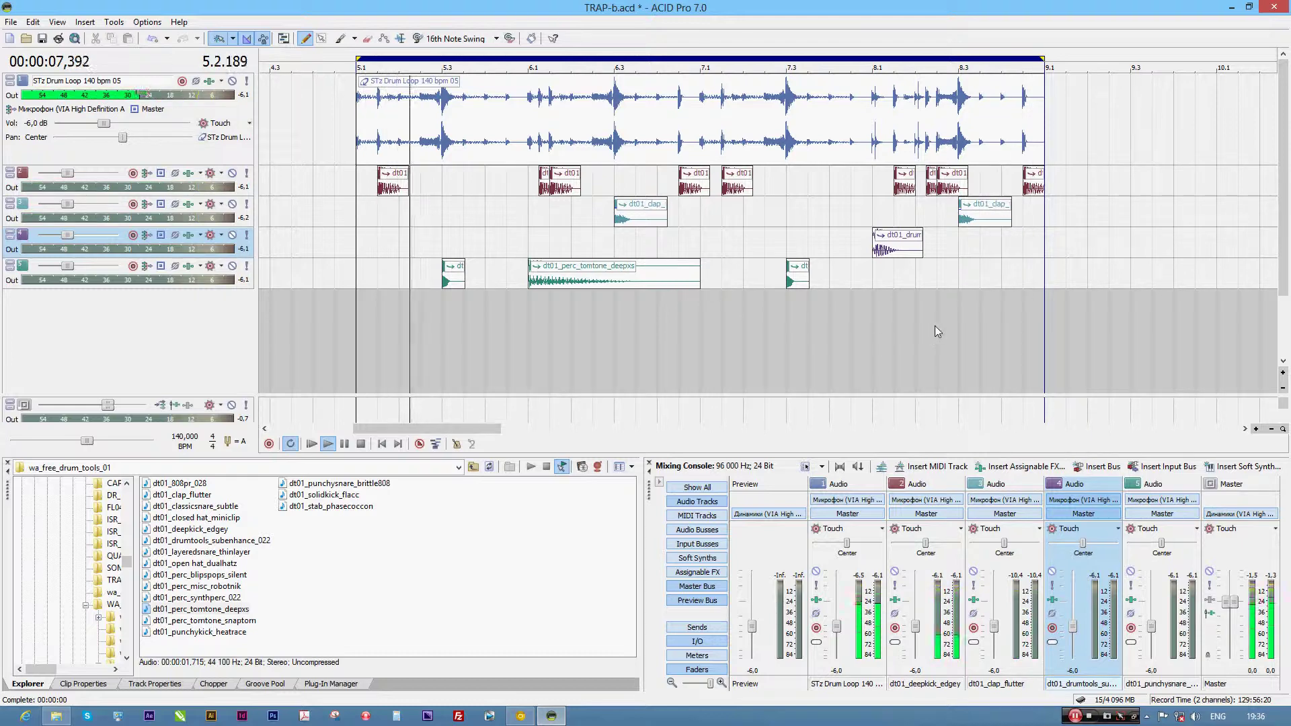
# - Move the tom clip at 6.1 onto its own new track and try a second tom clip at 8.1
pyautogui.moveTo(558, 282); pyautogui.dragTo(558, 313)
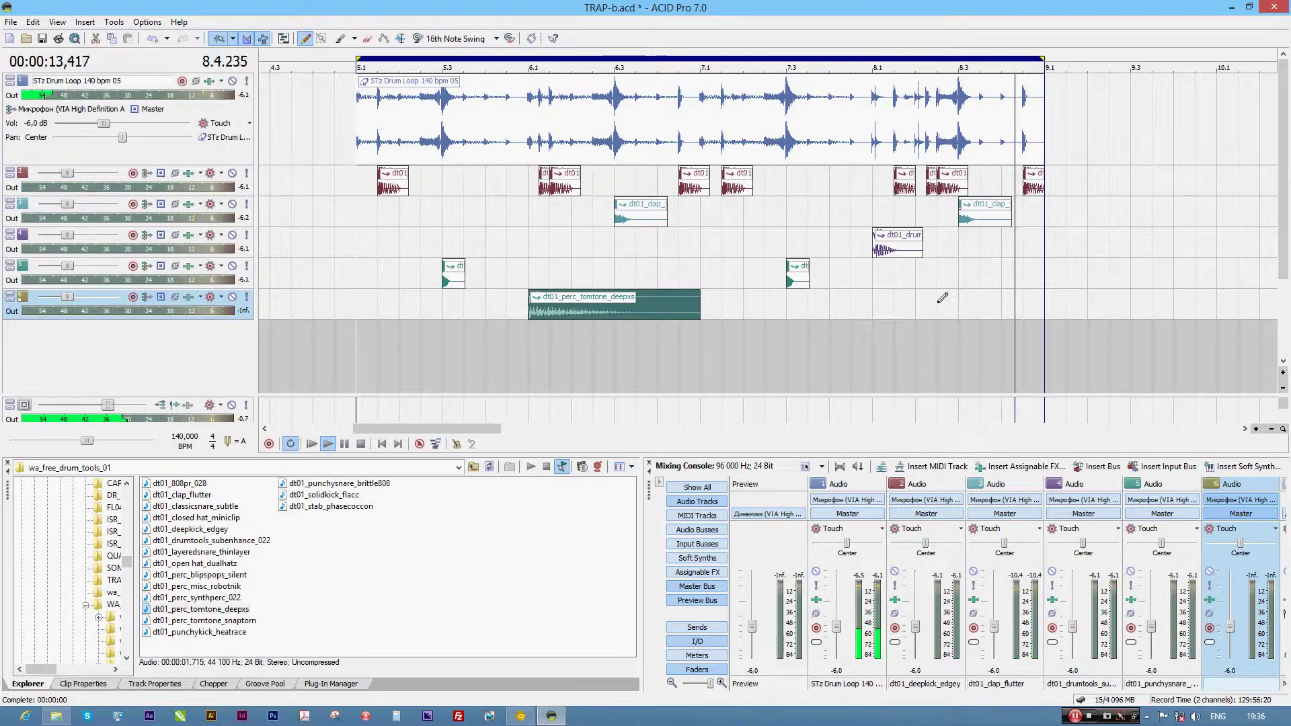
pyautogui.click(879, 296)
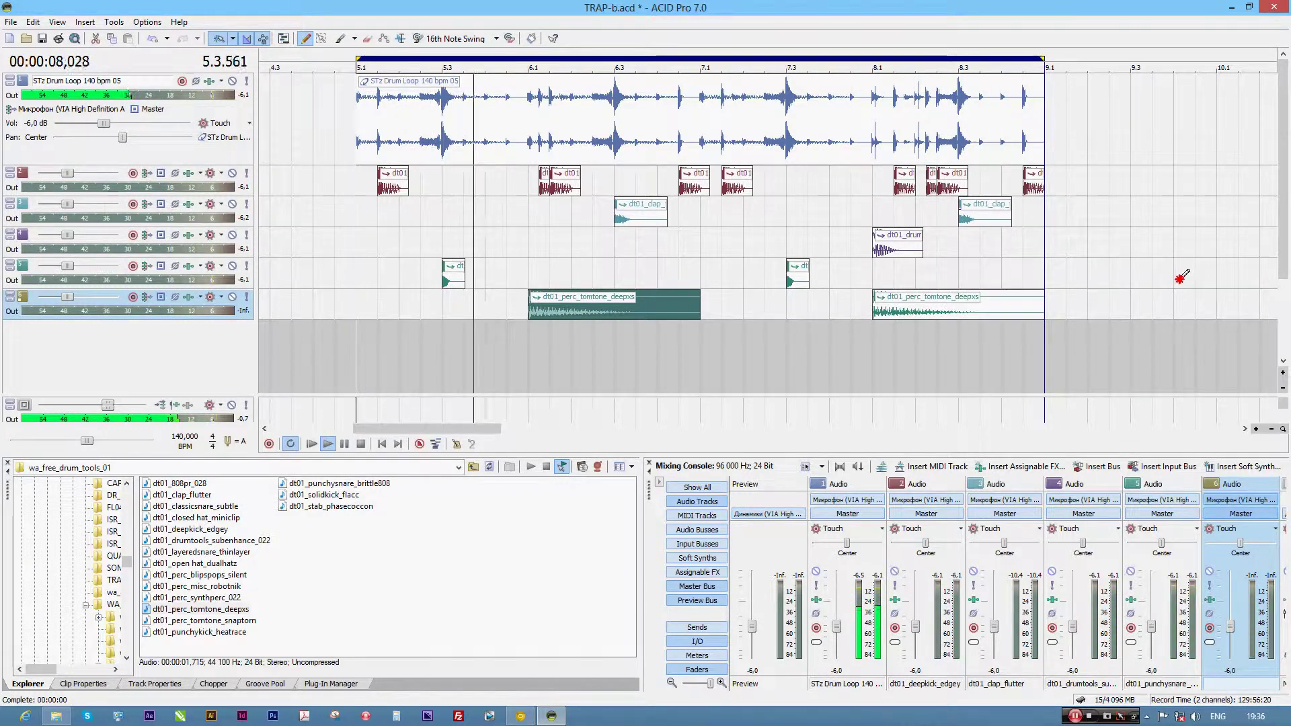
pyautogui.click(1003, 308)
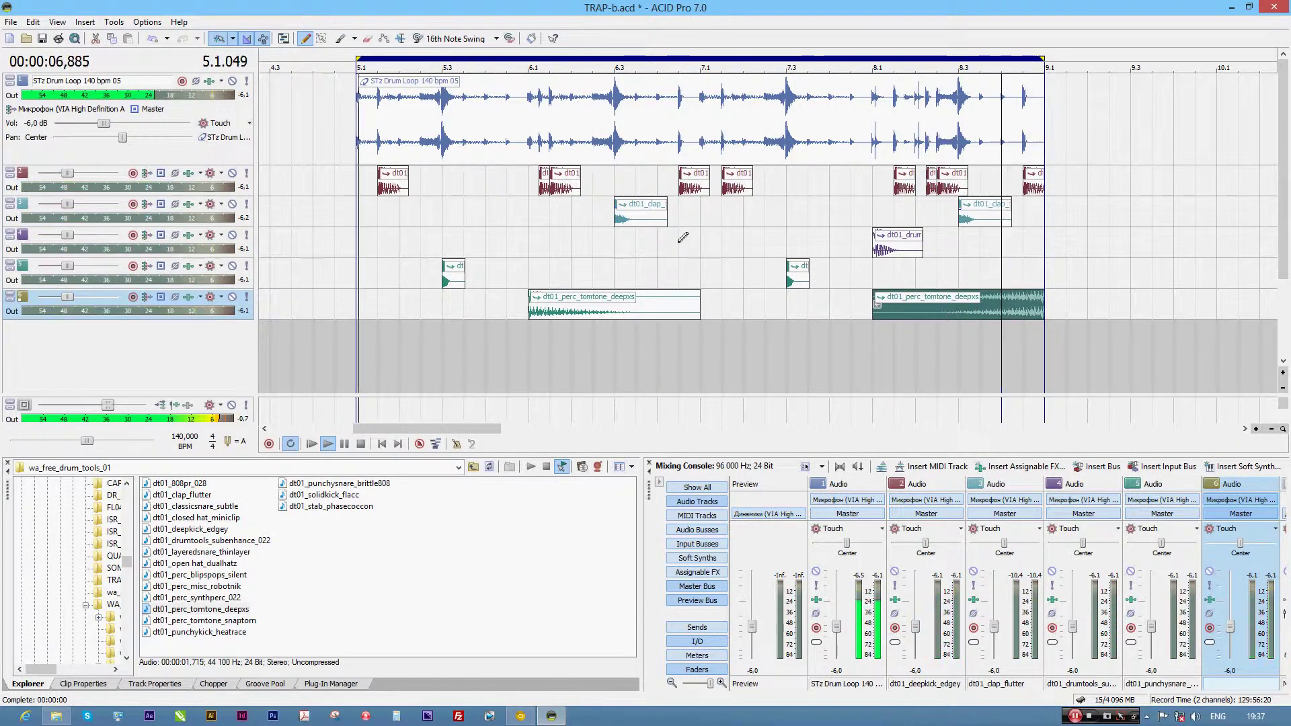
# - Add a sub-enhance clip at 5.1 and delete the tom clip at 8.1
pyautogui.click(363, 236)
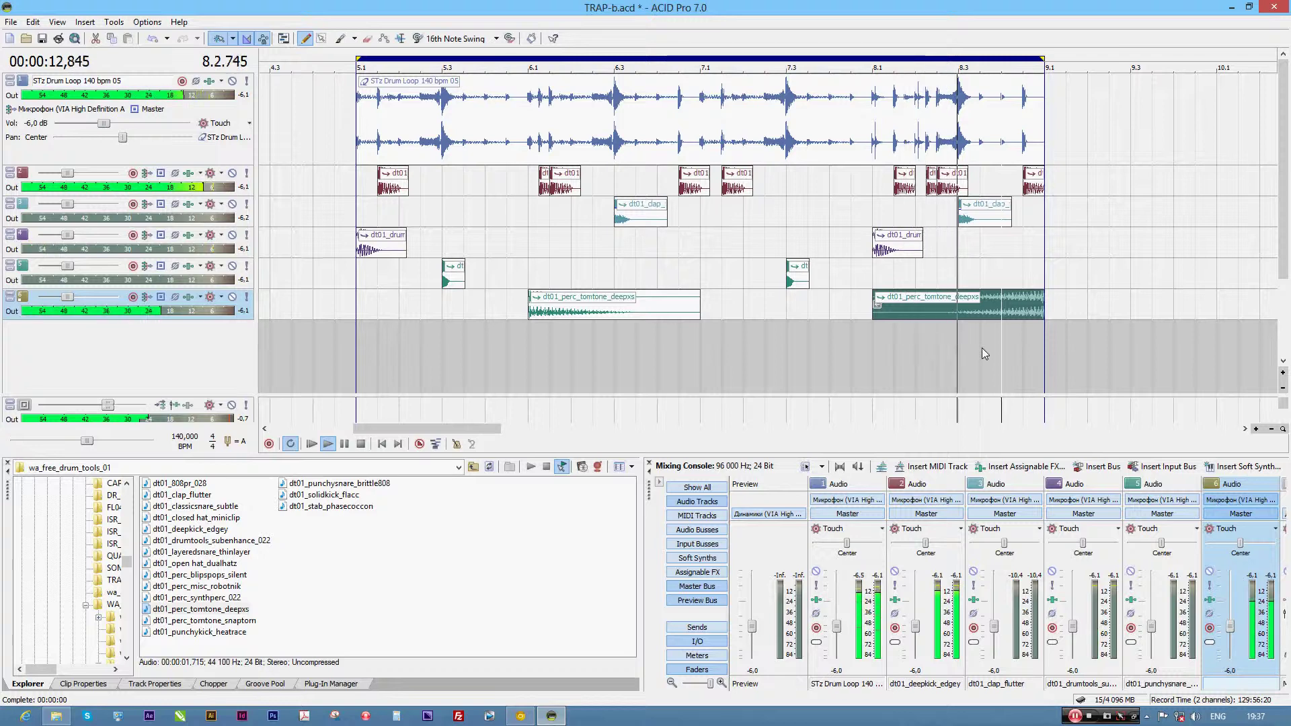
pyautogui.press('Delete')
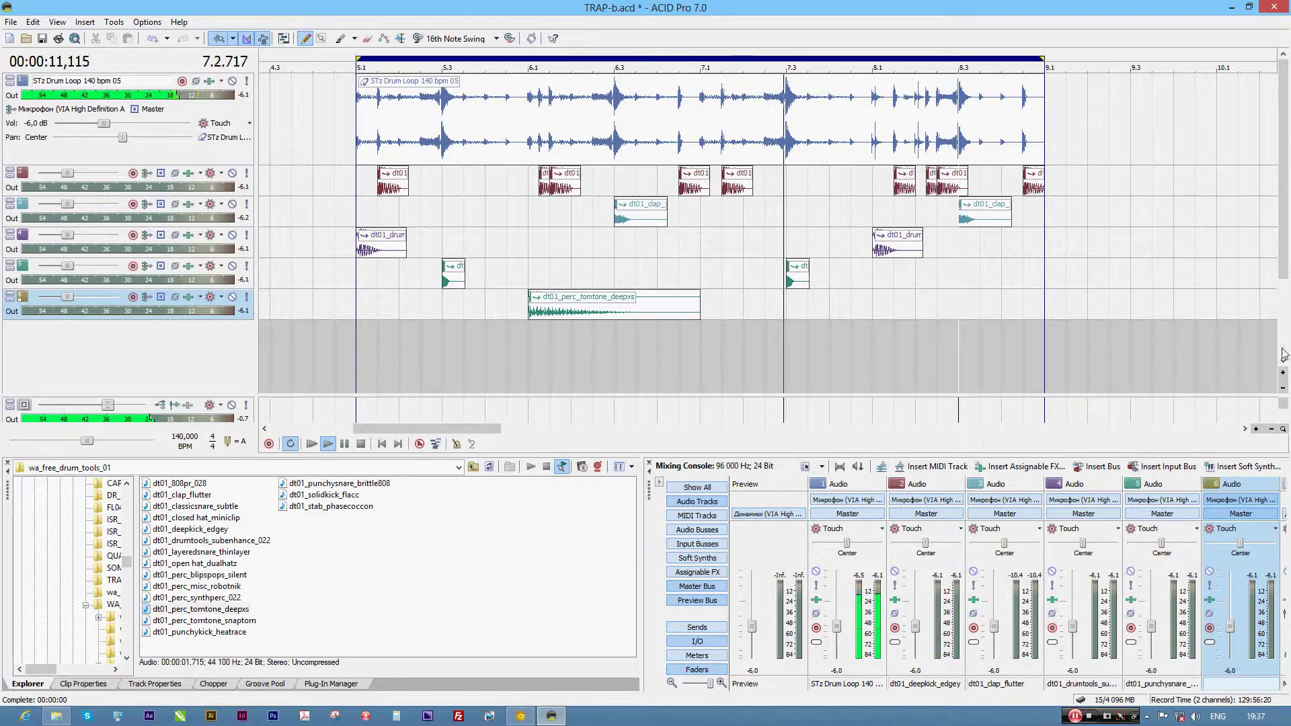
# - Pitch the tom clip at 6.1 down by 5 semitones
pyautogui.click(1283, 372)
pyautogui.click(1282, 372)
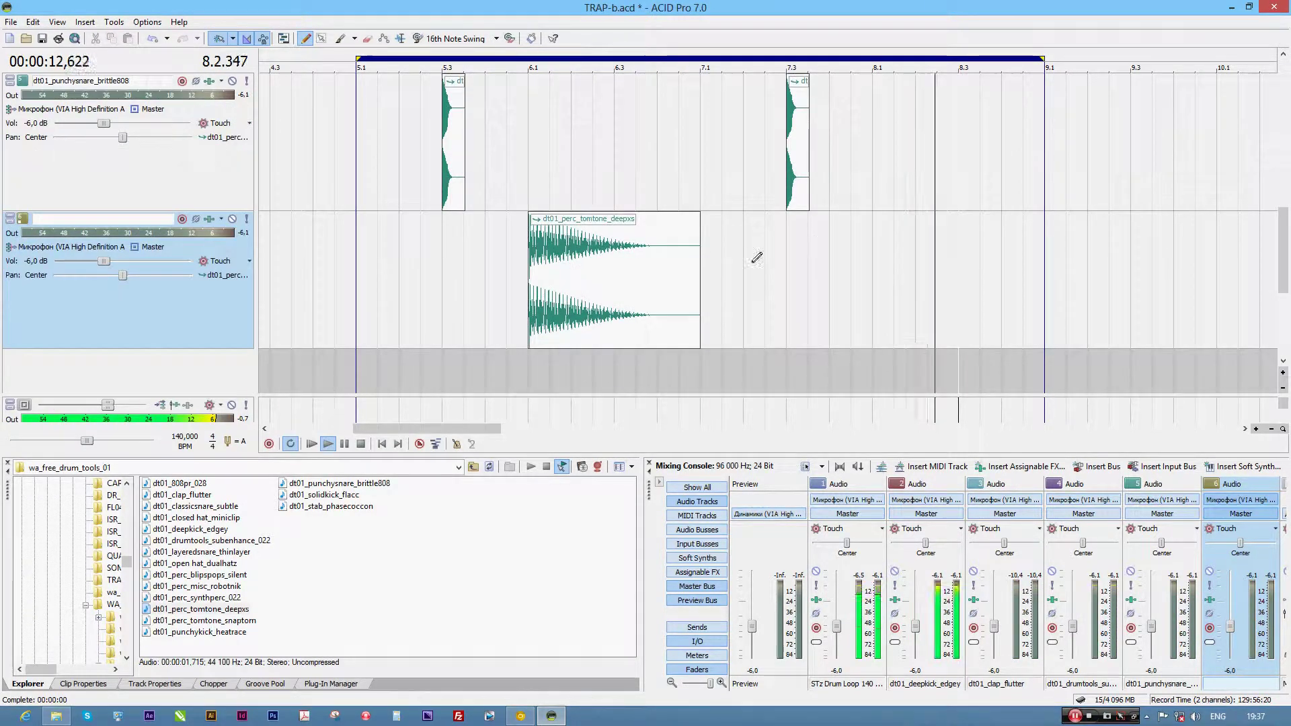
pyautogui.click(624, 273)
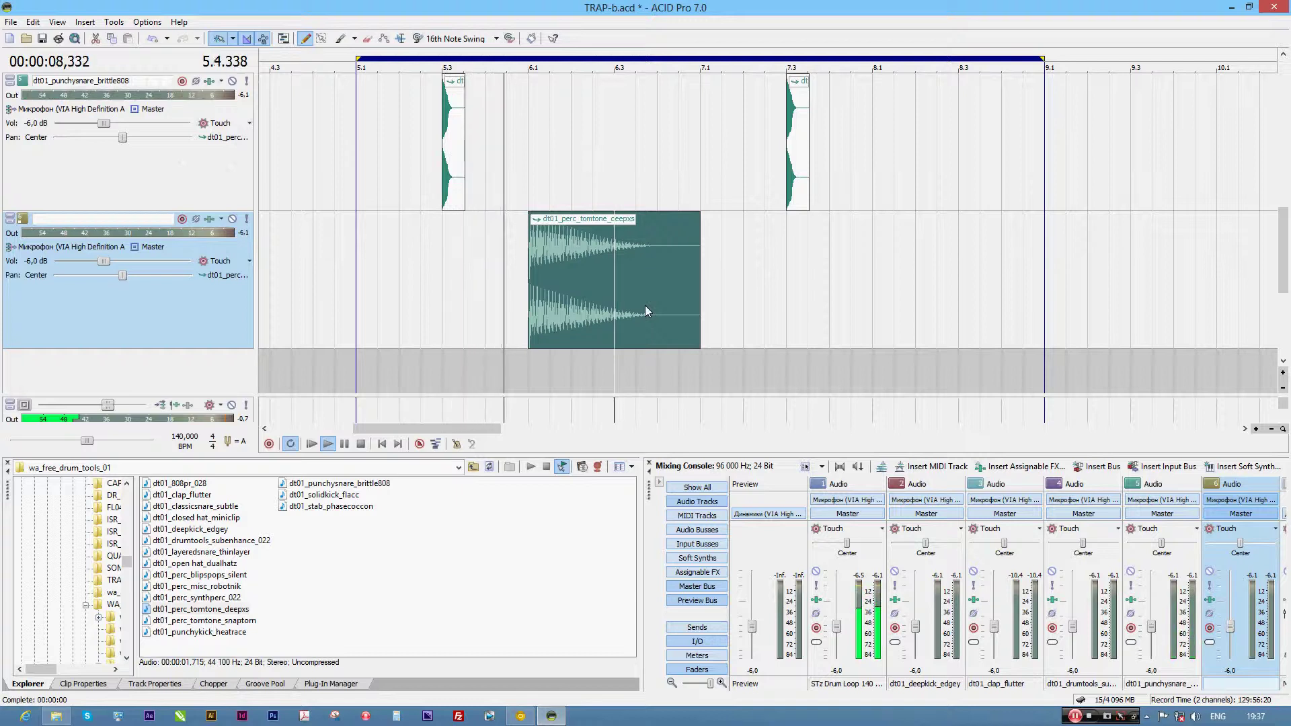
pyautogui.press('KP_Subtract')
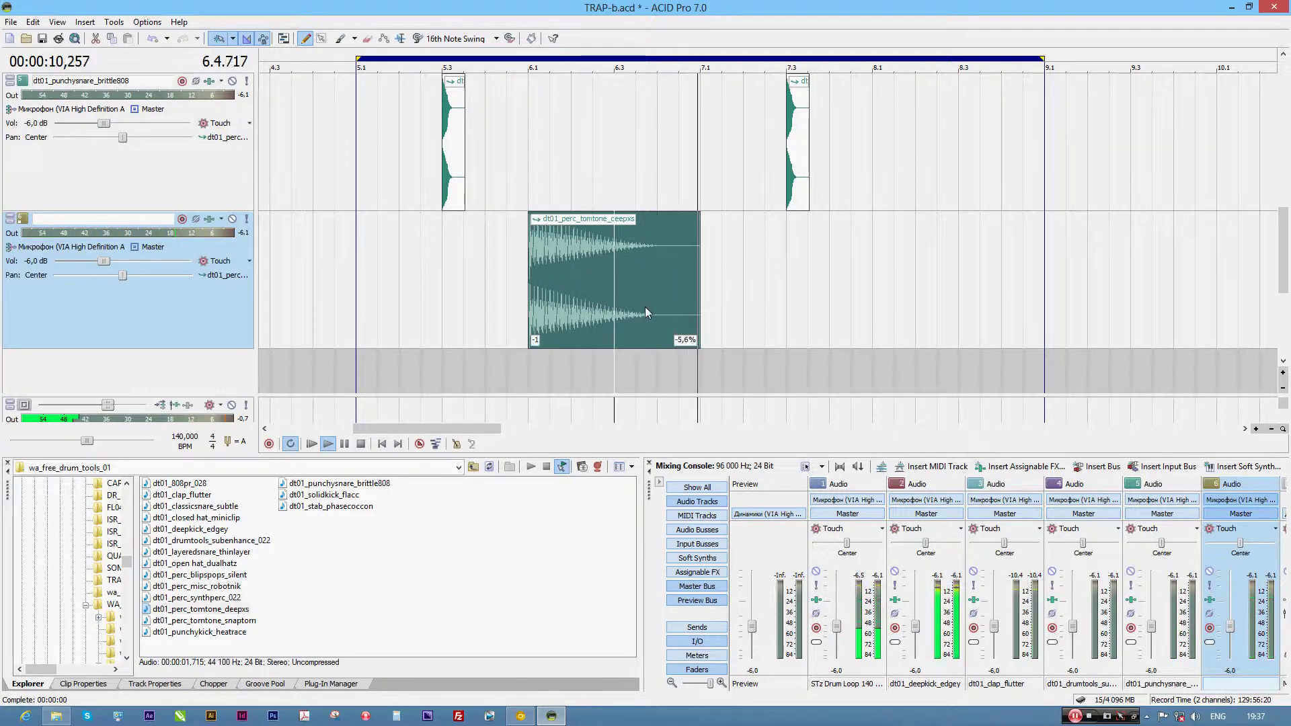
pyautogui.press('KP_Subtract')
pyautogui.press('KP_Subtract')
pyautogui.press('KP_Subtract')
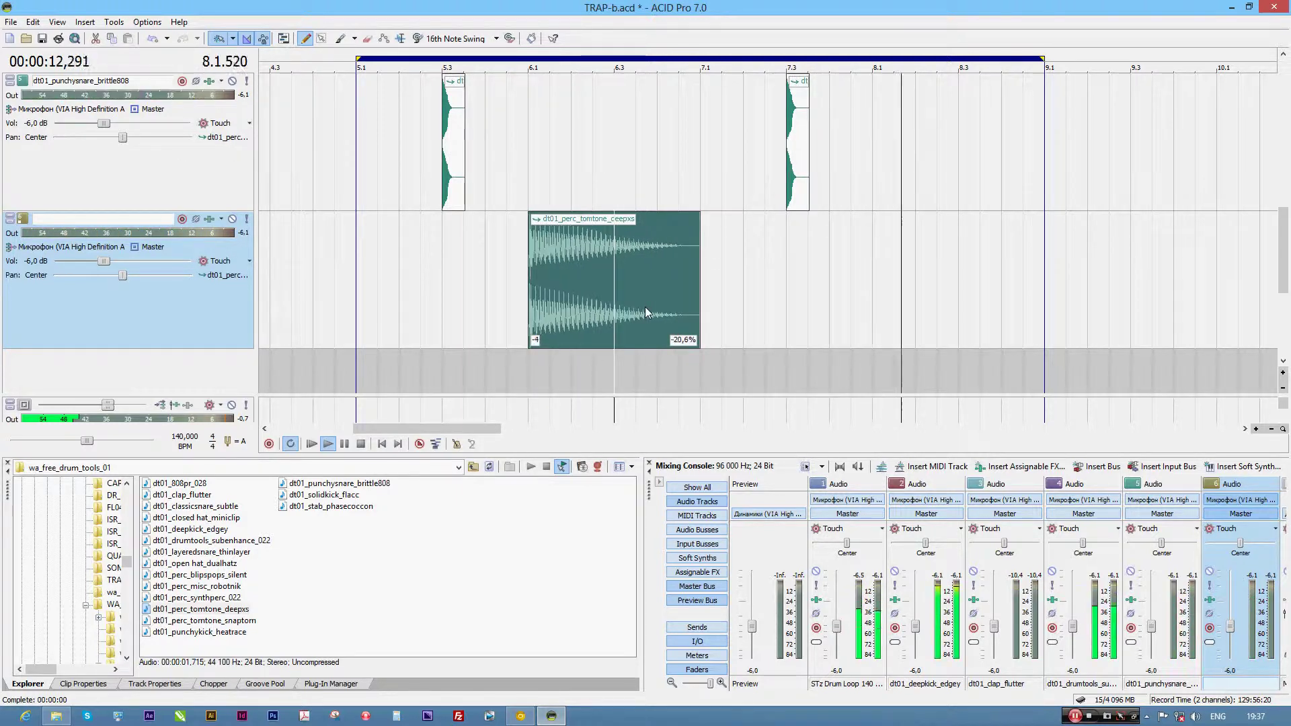
pyautogui.press('KP_Subtract')
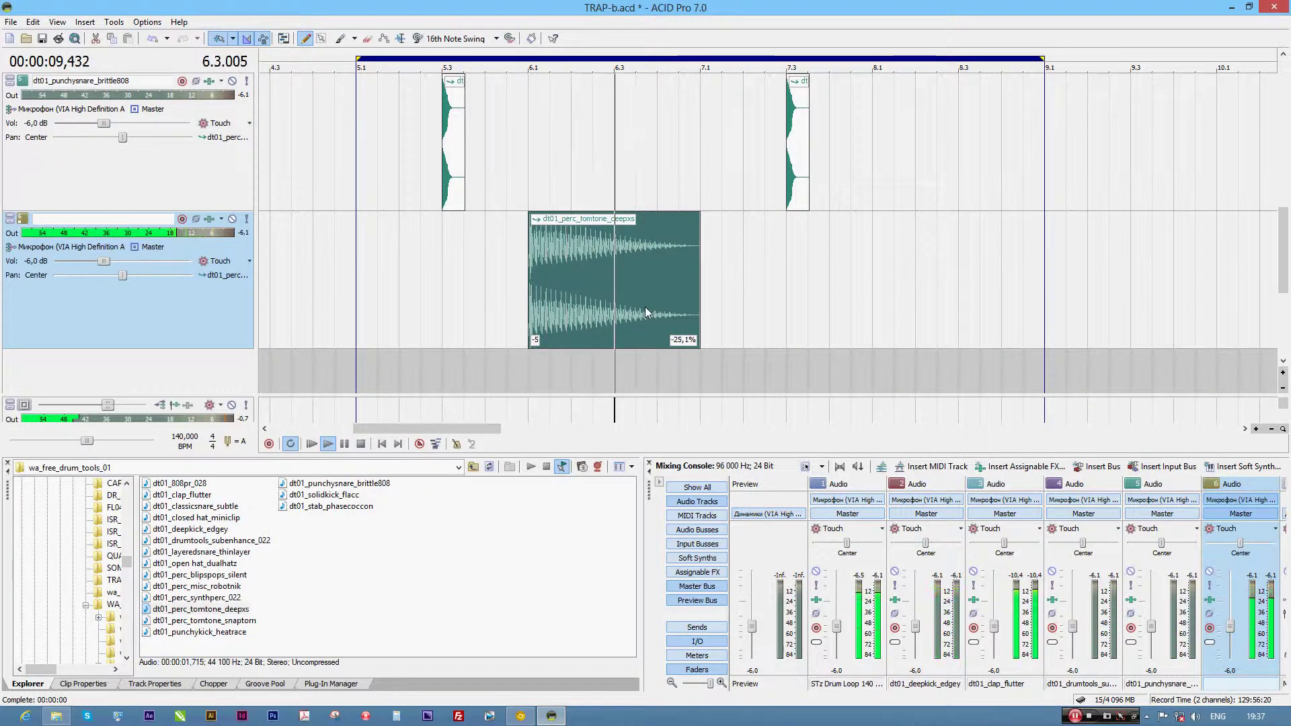
# - Extend the end of the tom clip to 7.2 and apply a fade-out across nearly its whole length
pyautogui.moveTo(718, 290); pyautogui.dragTo(744, 281)
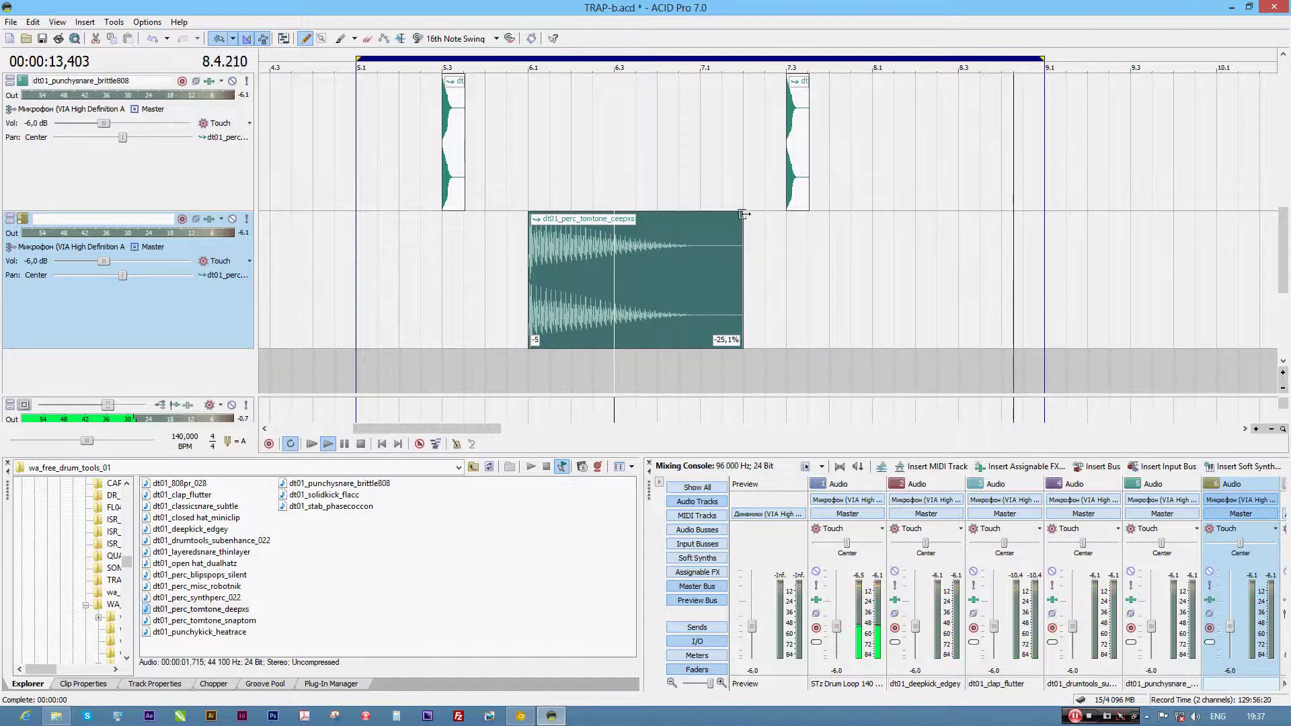
pyautogui.moveTo(745, 214); pyautogui.dragTo(534, 413)
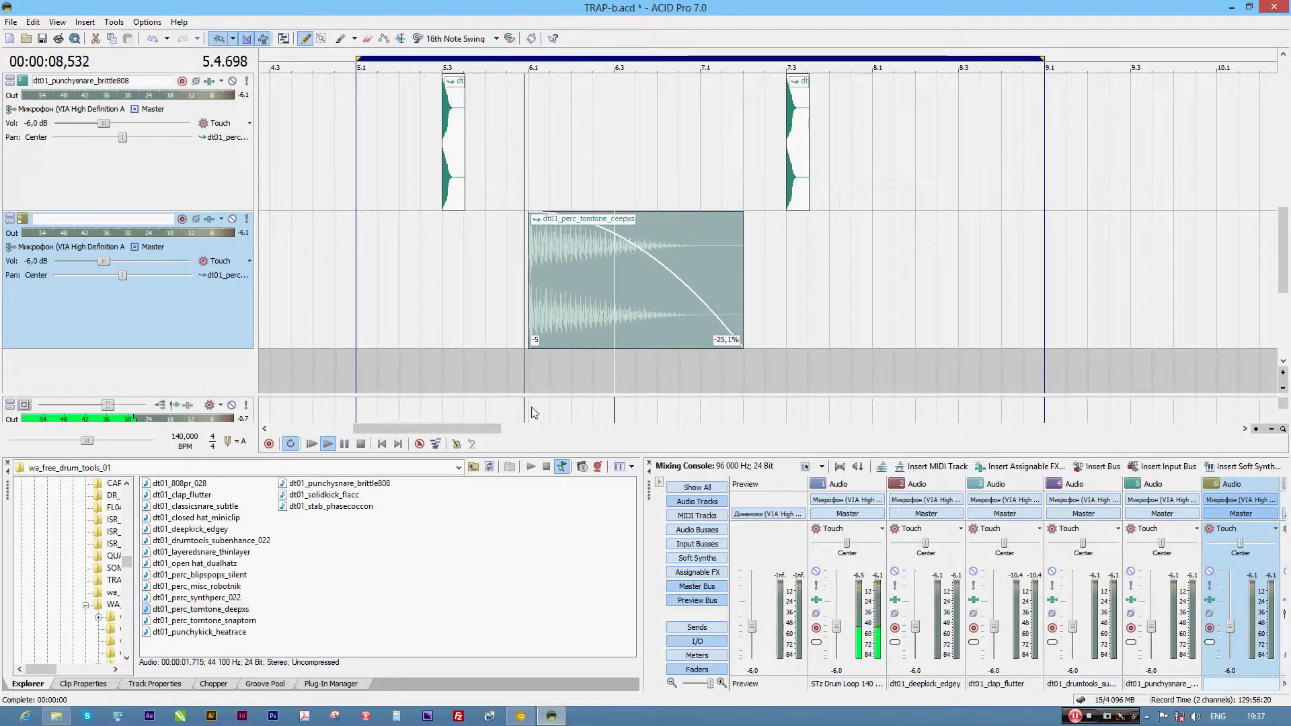
pyautogui.scroll(8, 674, 391)
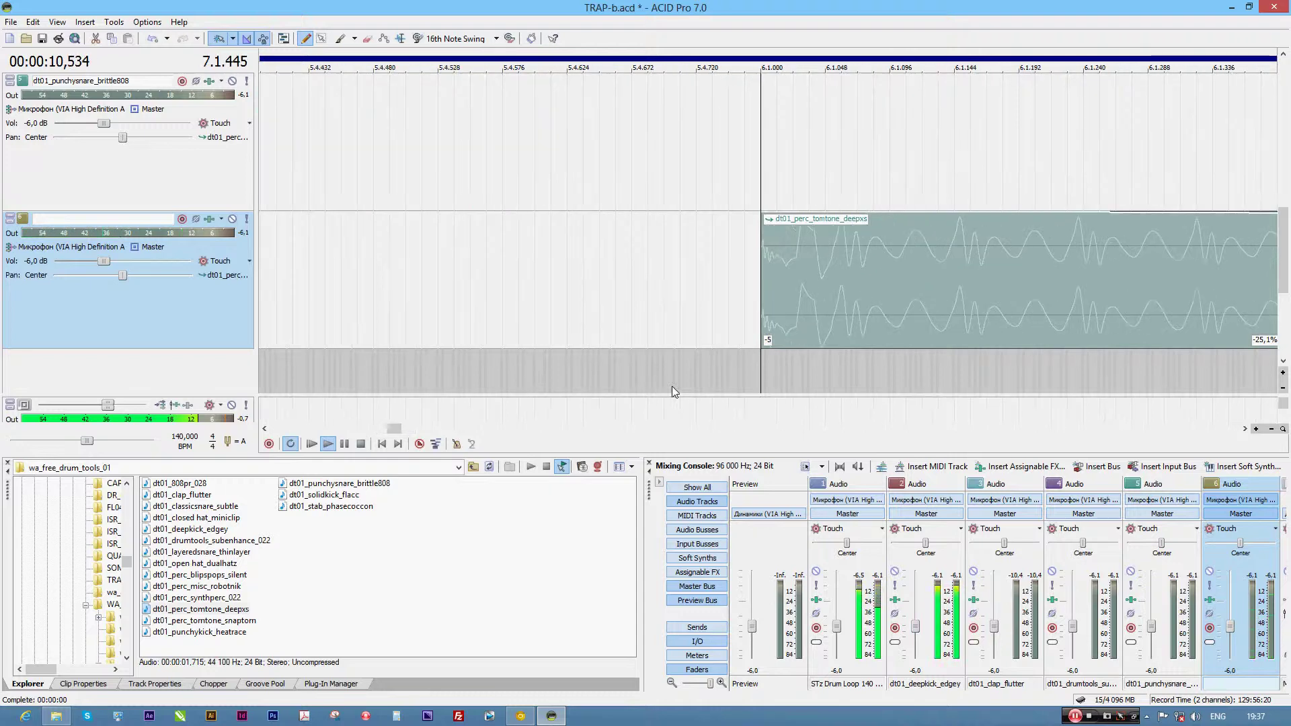
pyautogui.scroll(-4, 667, 378)
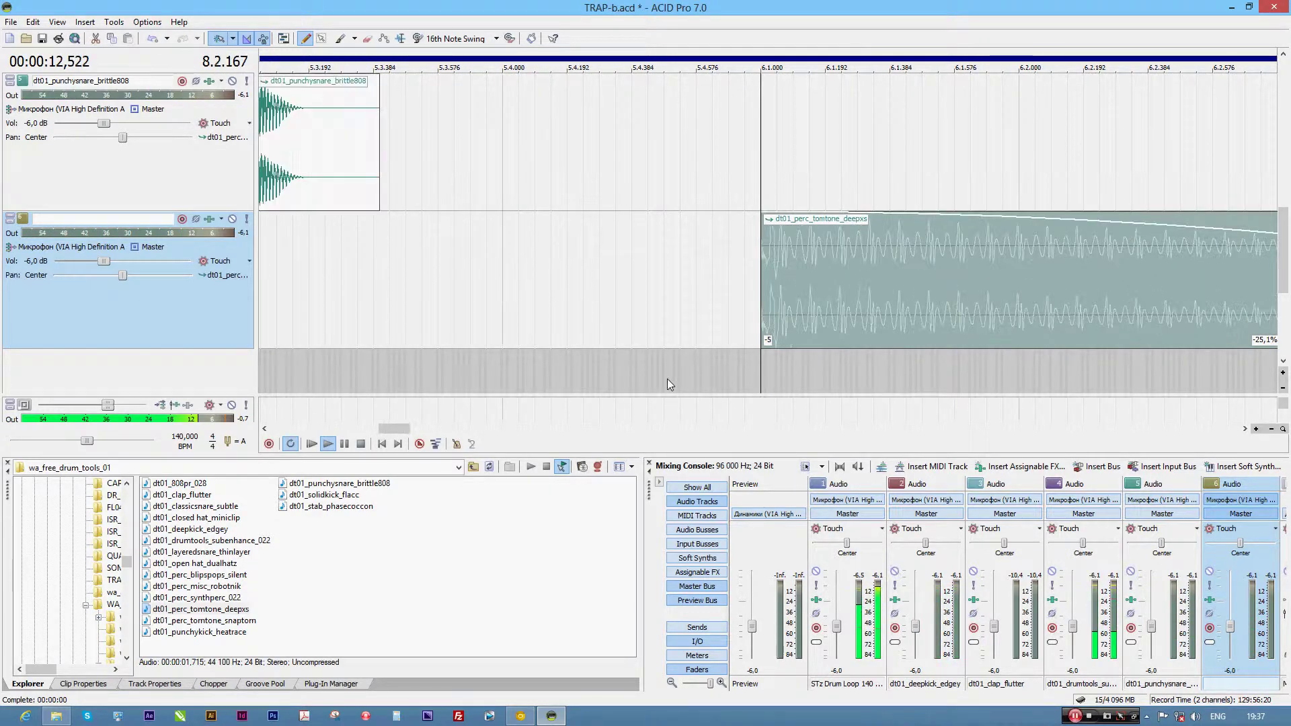
pyautogui.scroll(-4, 666, 378)
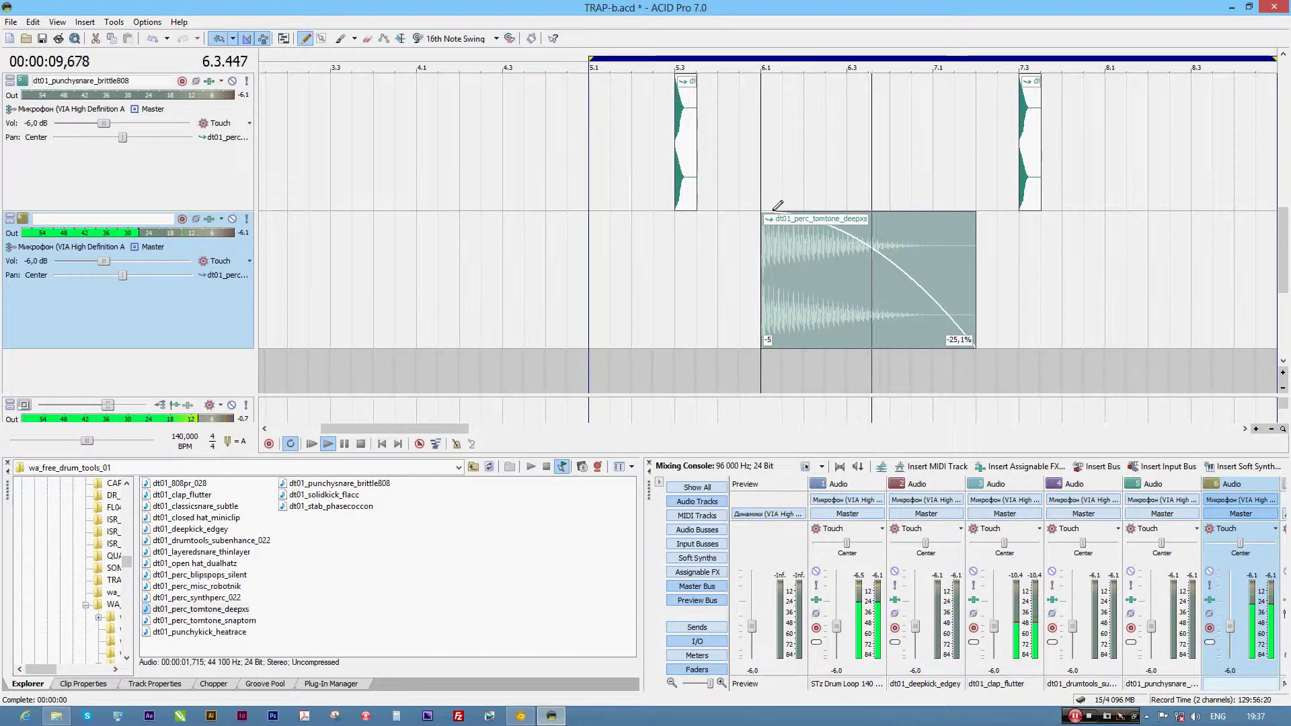
# - Lower the gain of the tom clip, save the project and stop playback
pyautogui.moveTo(777, 213); pyautogui.dragTo(775, 257)
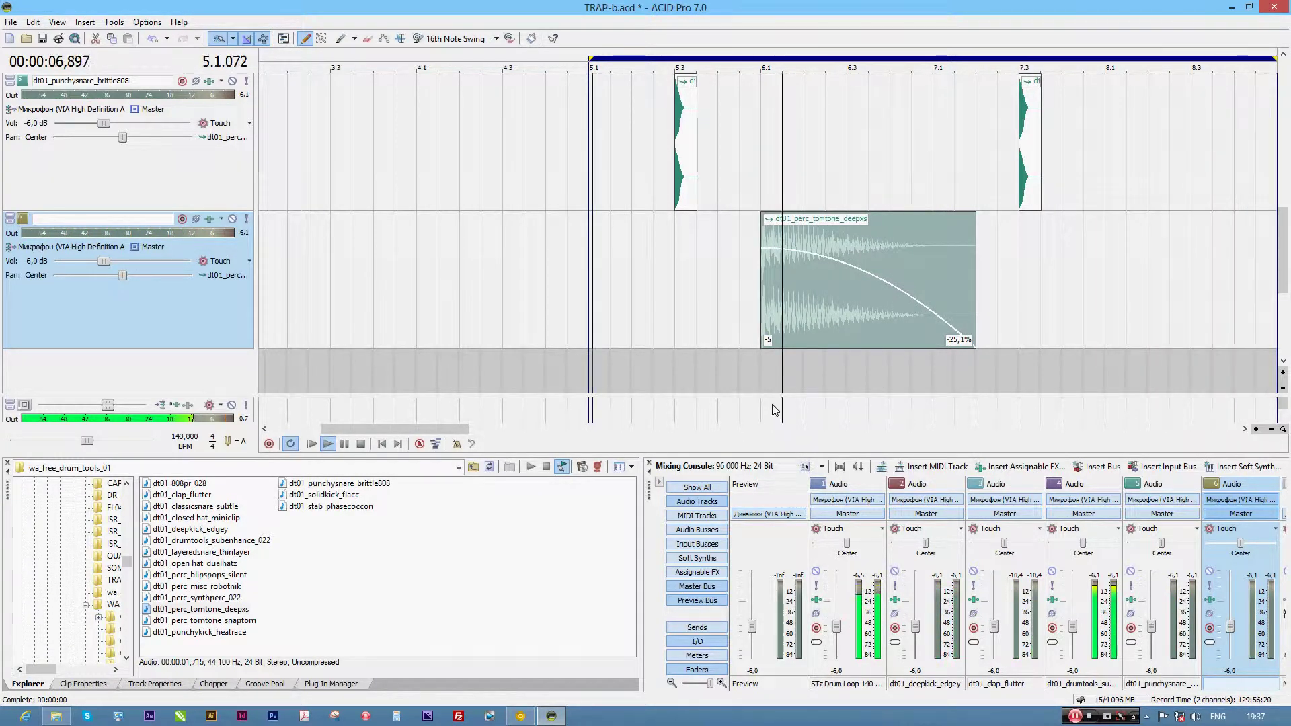
pyautogui.hotkey('ctrl', 's')
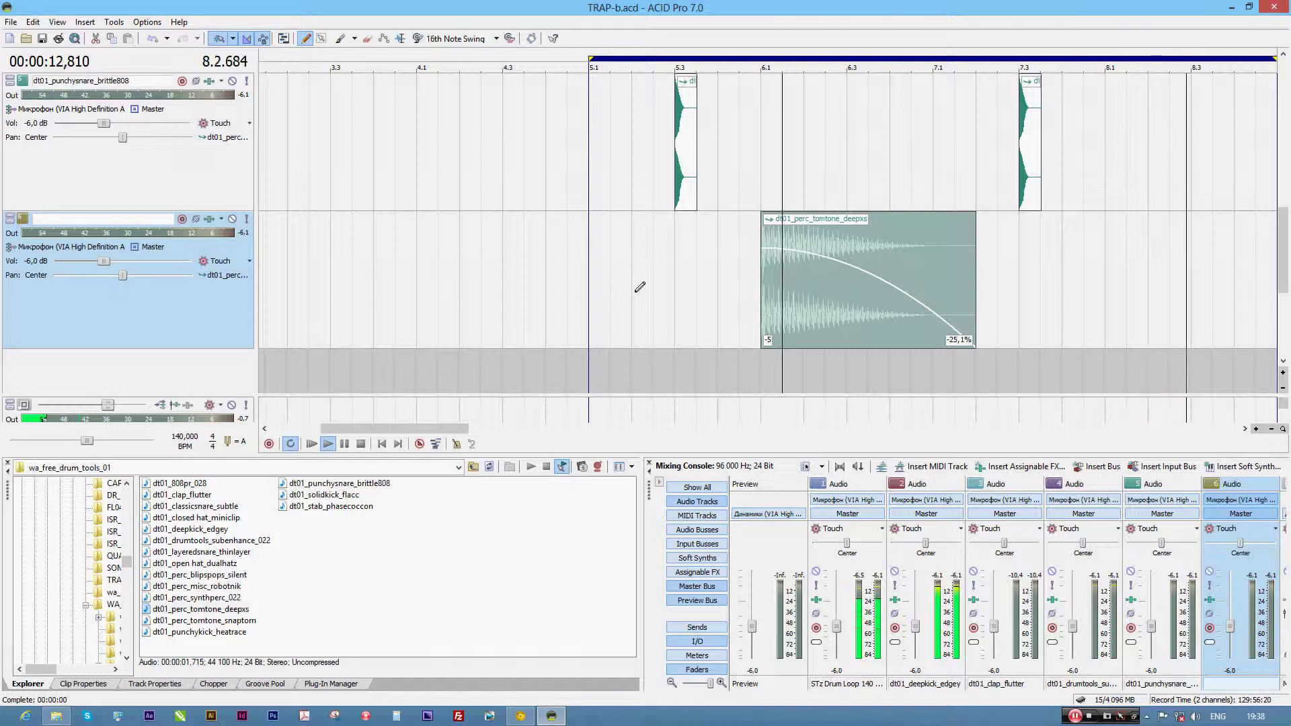
pyautogui.scroll(-1, 612, 290)
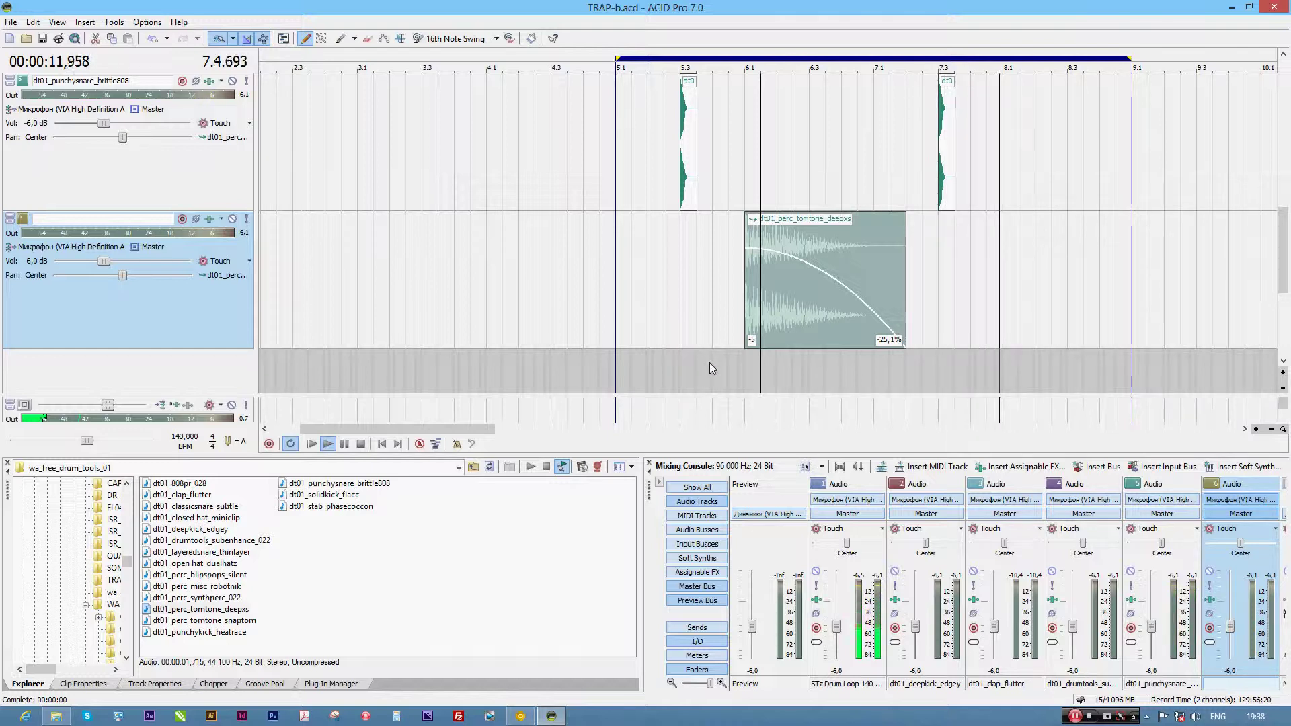
pyautogui.click(361, 444)
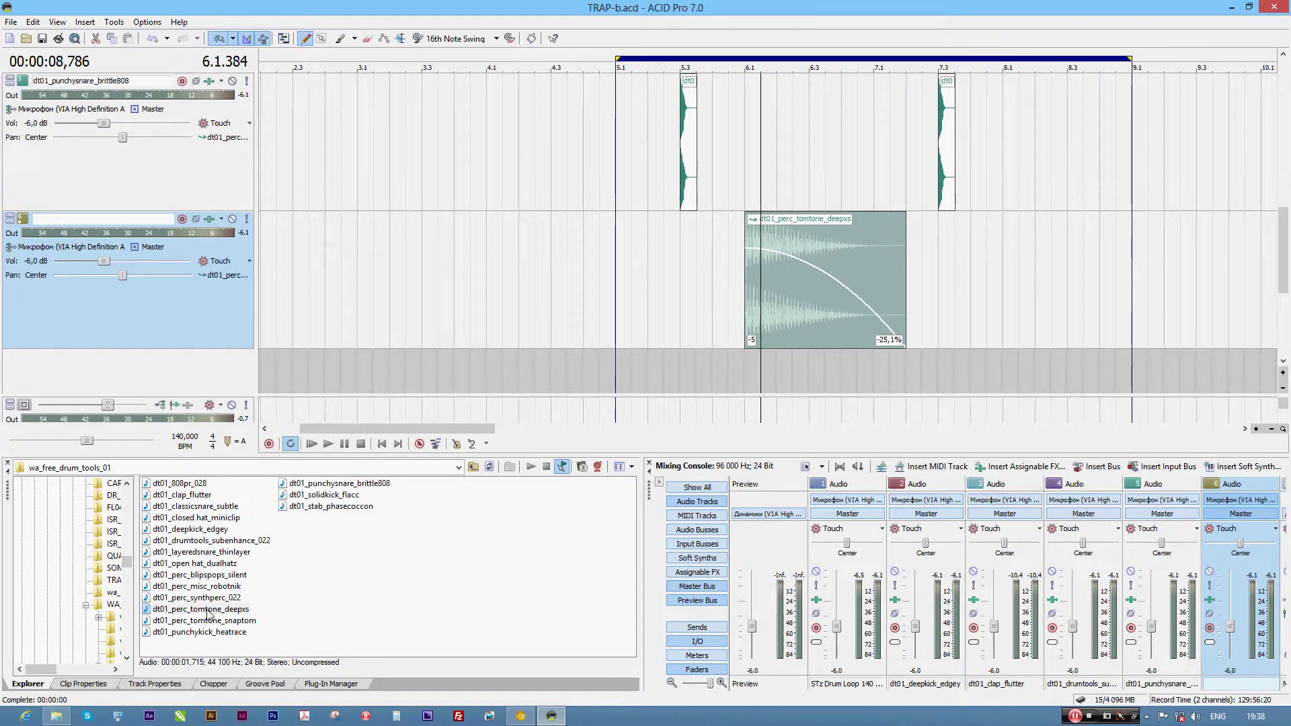
# - Audition the snap tom, kick, snare, clap and hat samples and place dt01_closed hat_miniclip on a new track at 5.3
pyautogui.click(209, 621)
pyautogui.click(216, 631)
pyautogui.click(310, 496)
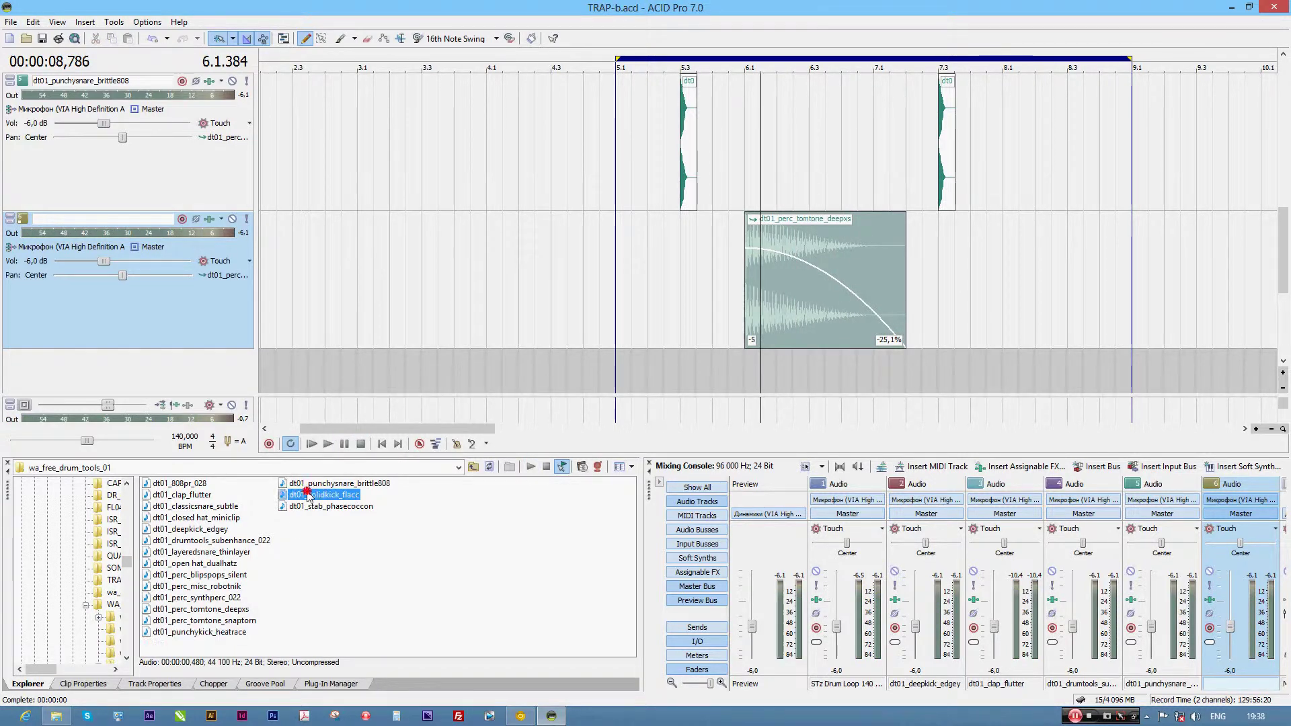
pyautogui.click(311, 483)
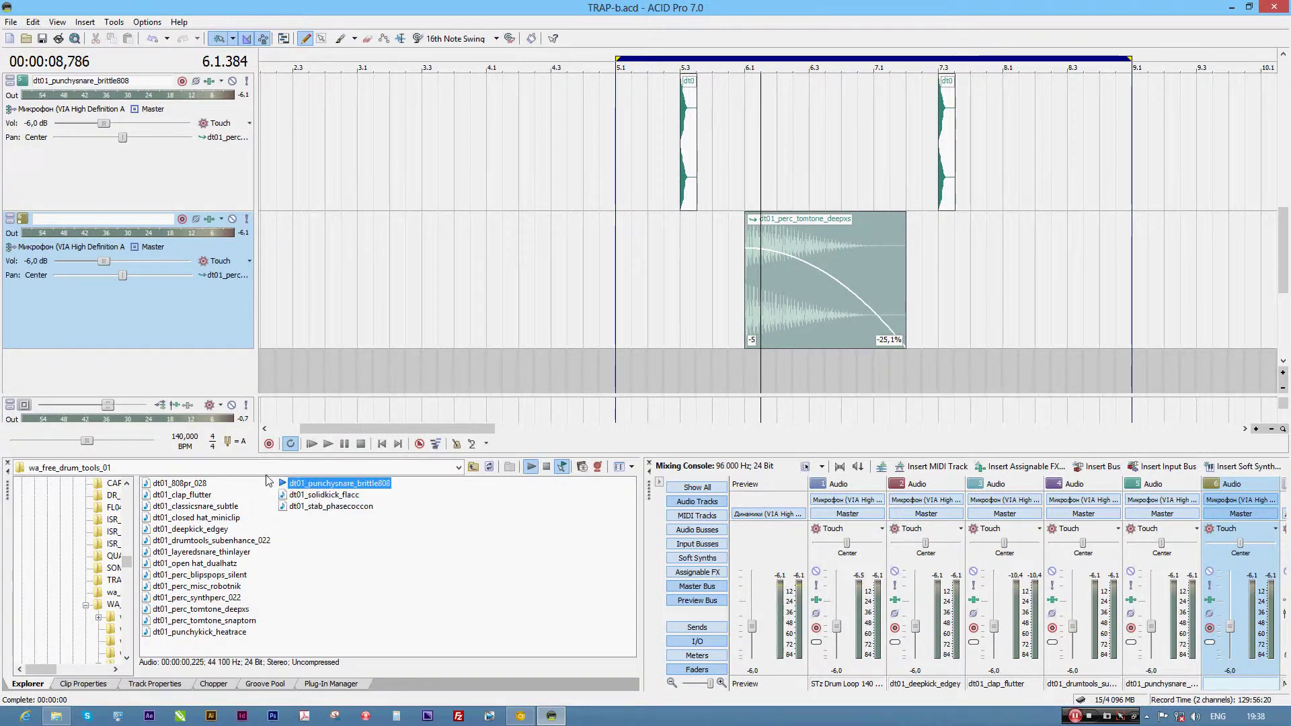
pyautogui.click(195, 494)
pyautogui.click(202, 506)
pyautogui.click(204, 517)
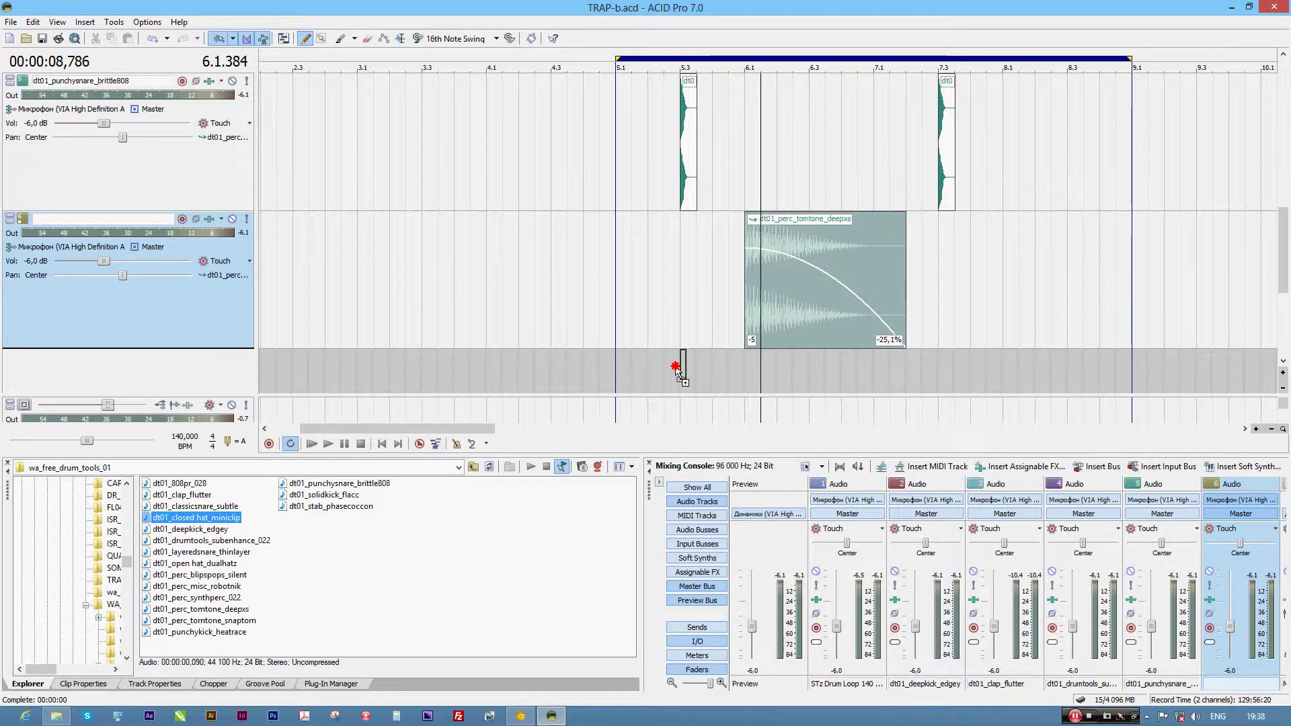
pyautogui.moveTo(677, 373); pyautogui.dragTo(677, 373)
# - Move the closed hat clip from 5.3 to the start of the drum loop at 5.1
pyautogui.click(1282, 372)
pyautogui.click(1286, 349)
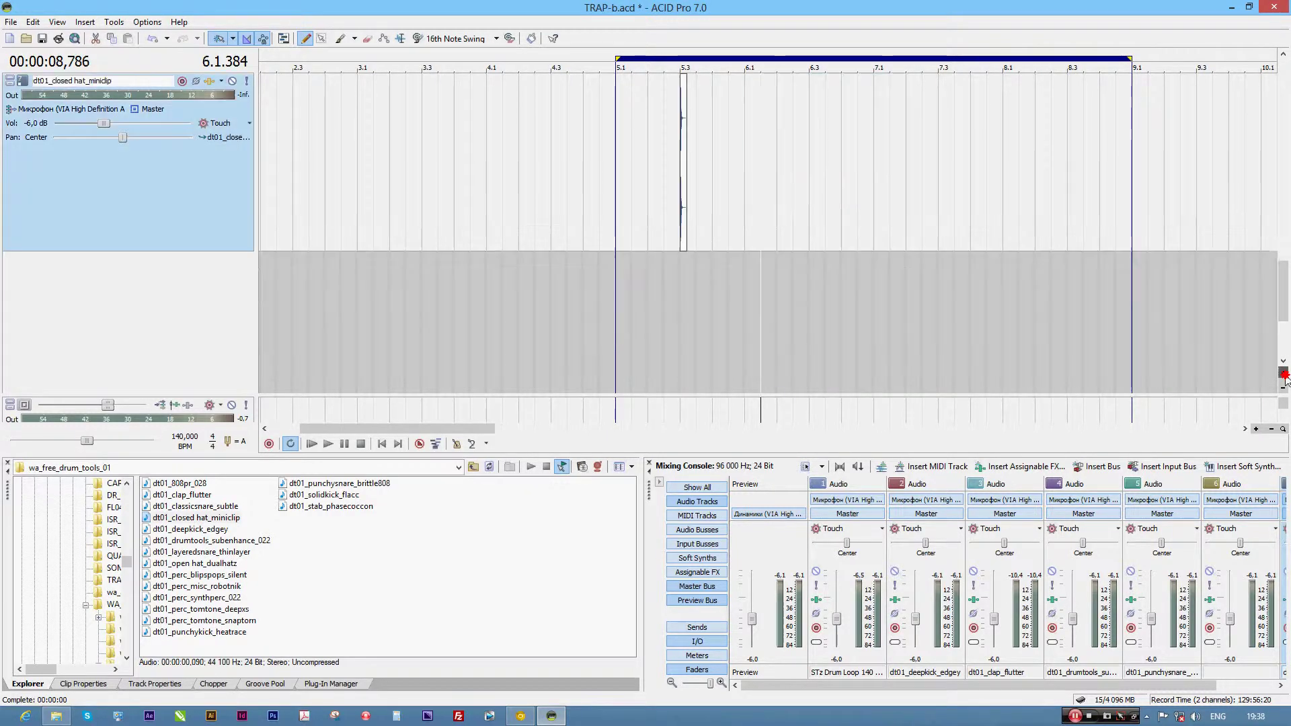
pyautogui.click(1283, 388)
pyautogui.click(1283, 389)
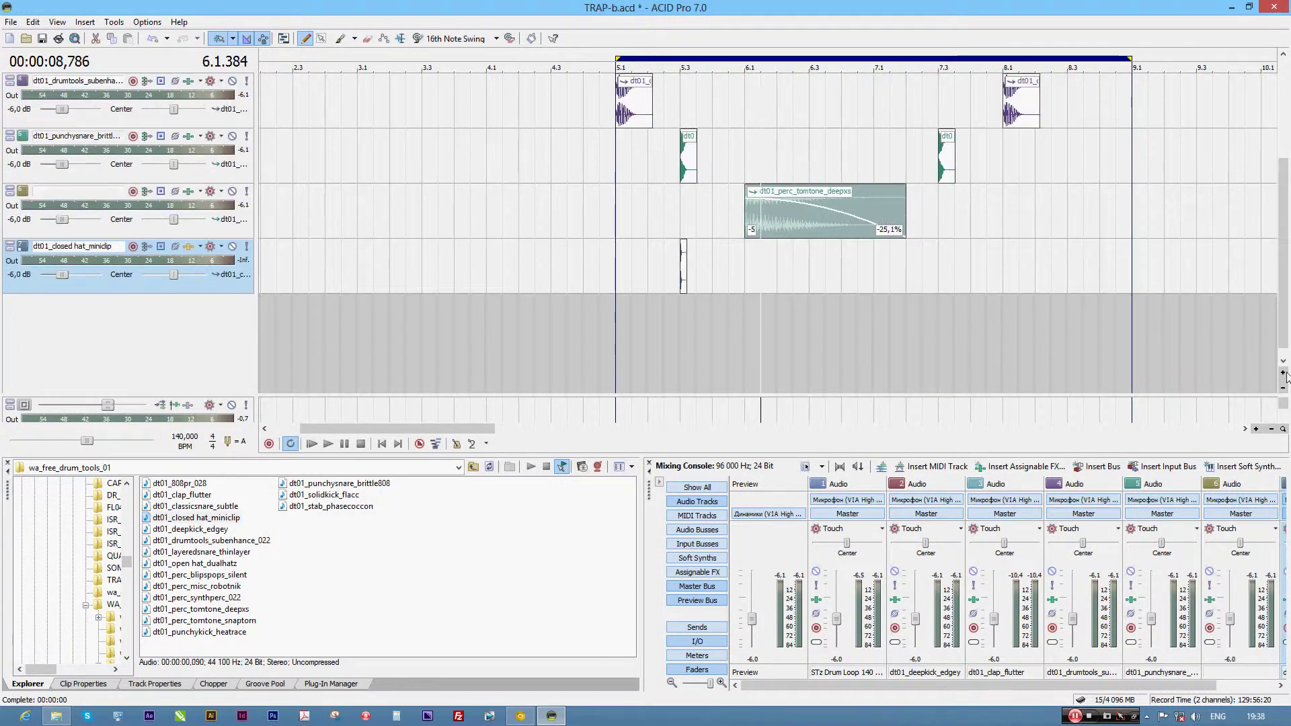
pyautogui.moveTo(1287, 323); pyautogui.dragTo(1270, 213)
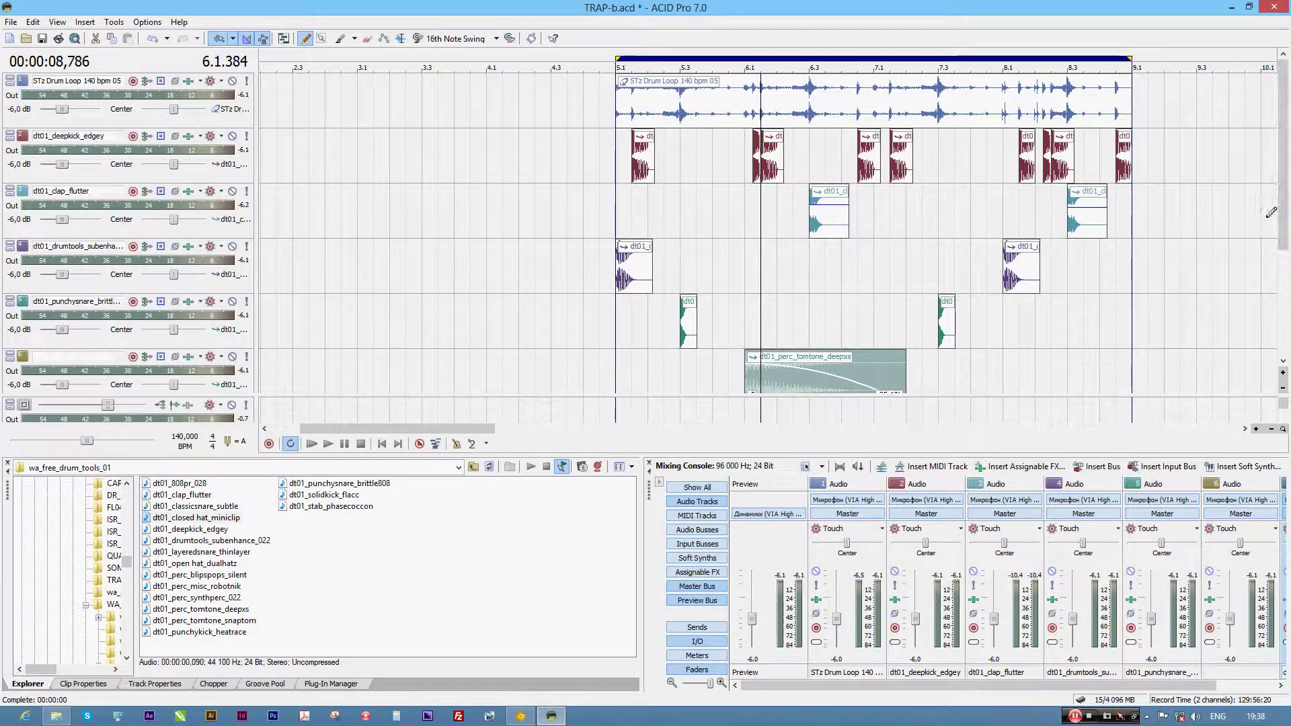
pyautogui.moveTo(1286, 213); pyautogui.dragTo(1286, 280)
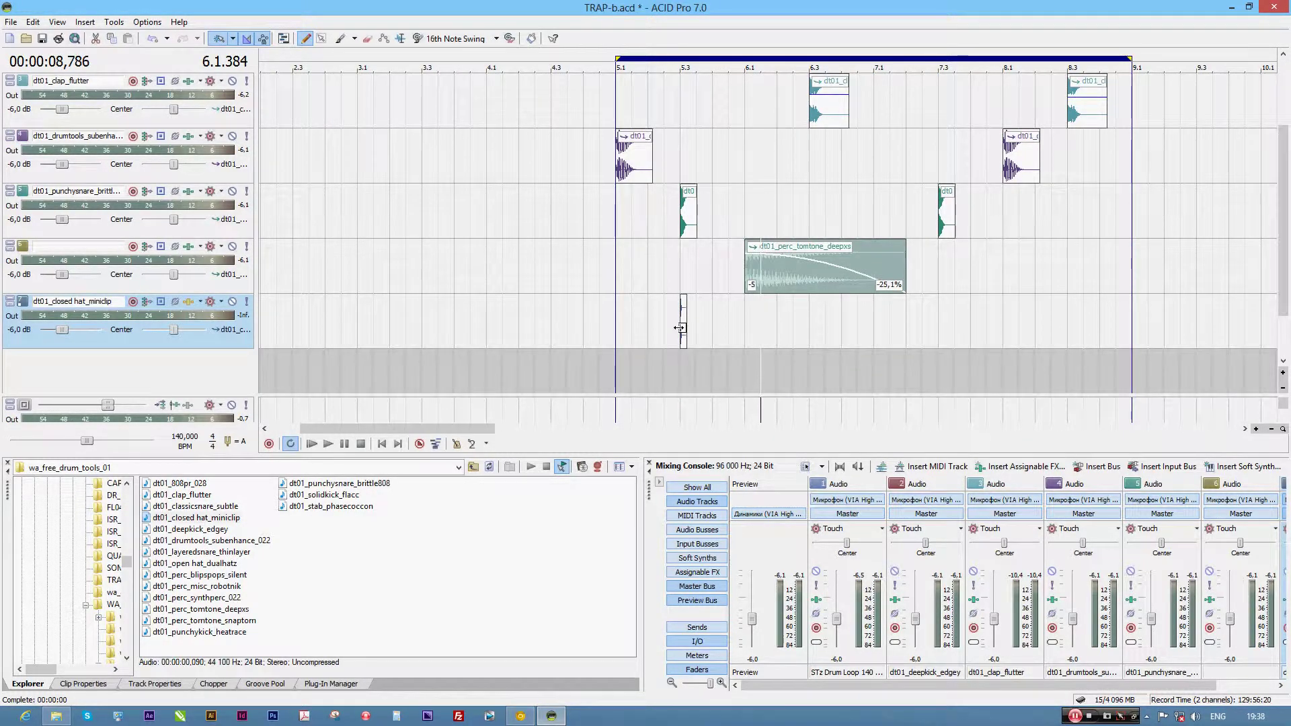
pyautogui.scroll(4, 684, 339)
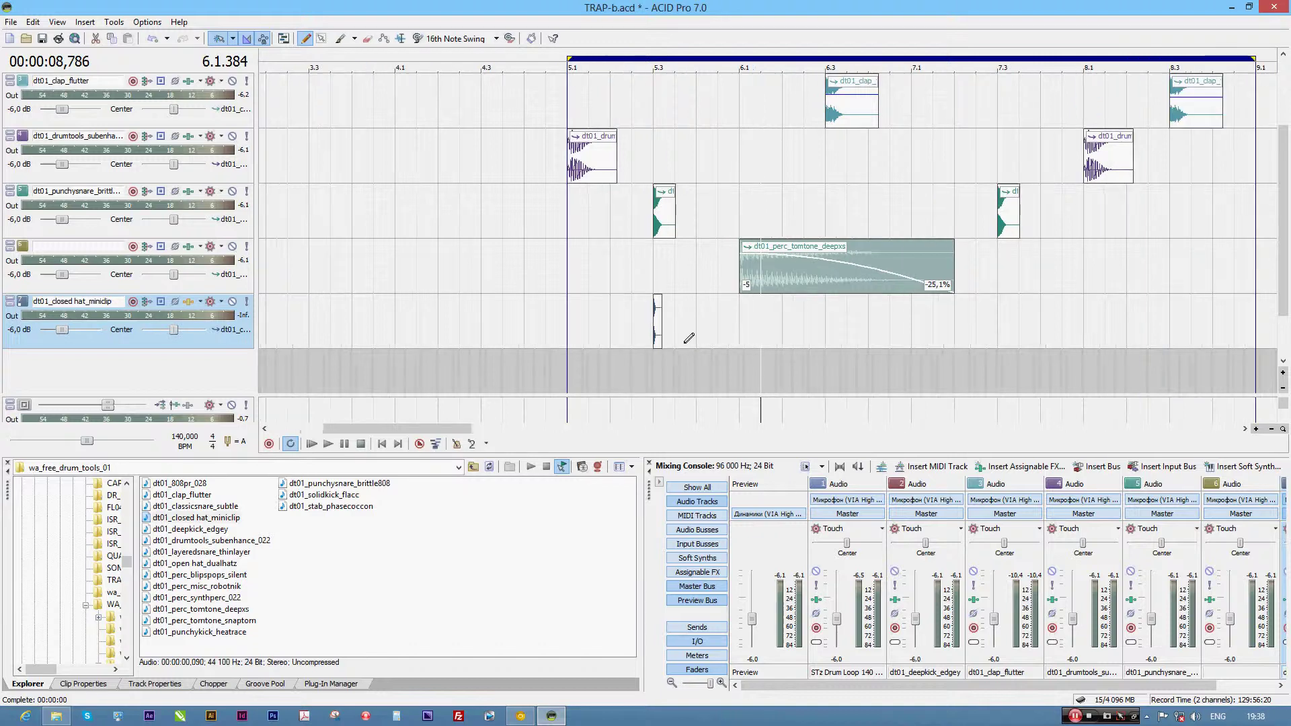
pyautogui.moveTo(558, 330); pyautogui.dragTo(389, 332)
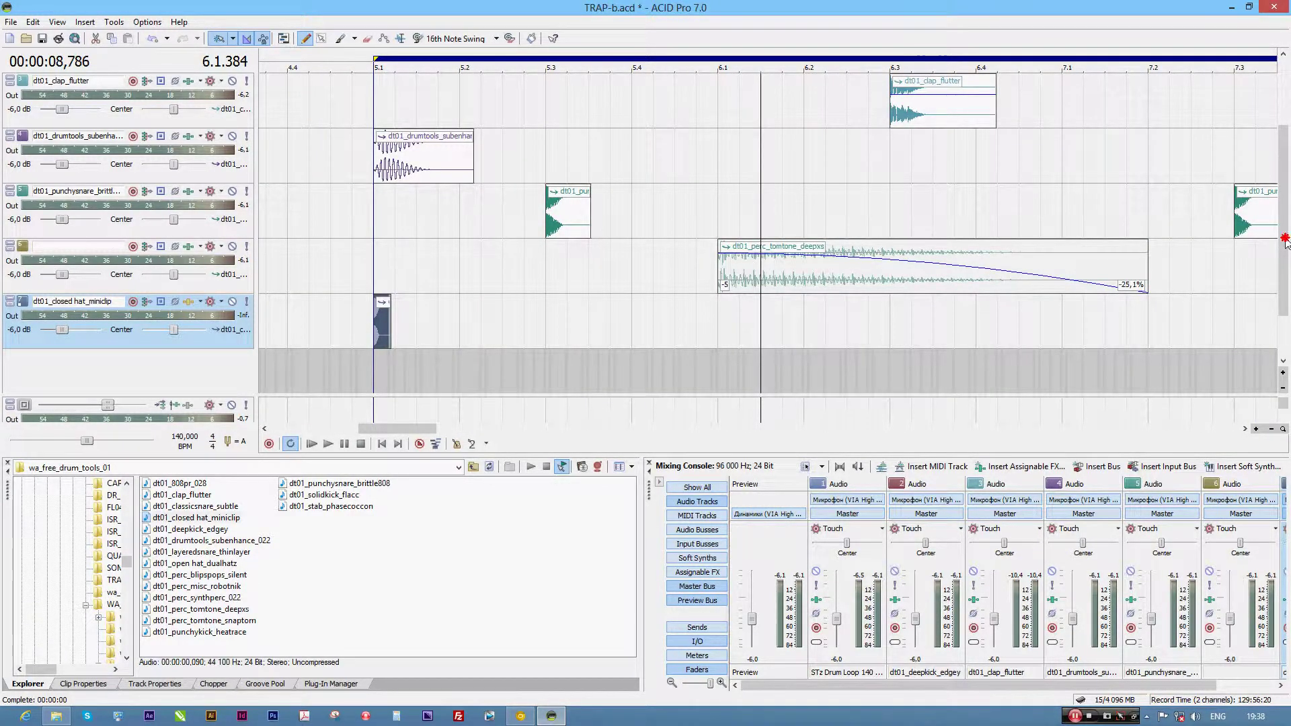
pyautogui.moveTo(1285, 241); pyautogui.dragTo(1276, 133)
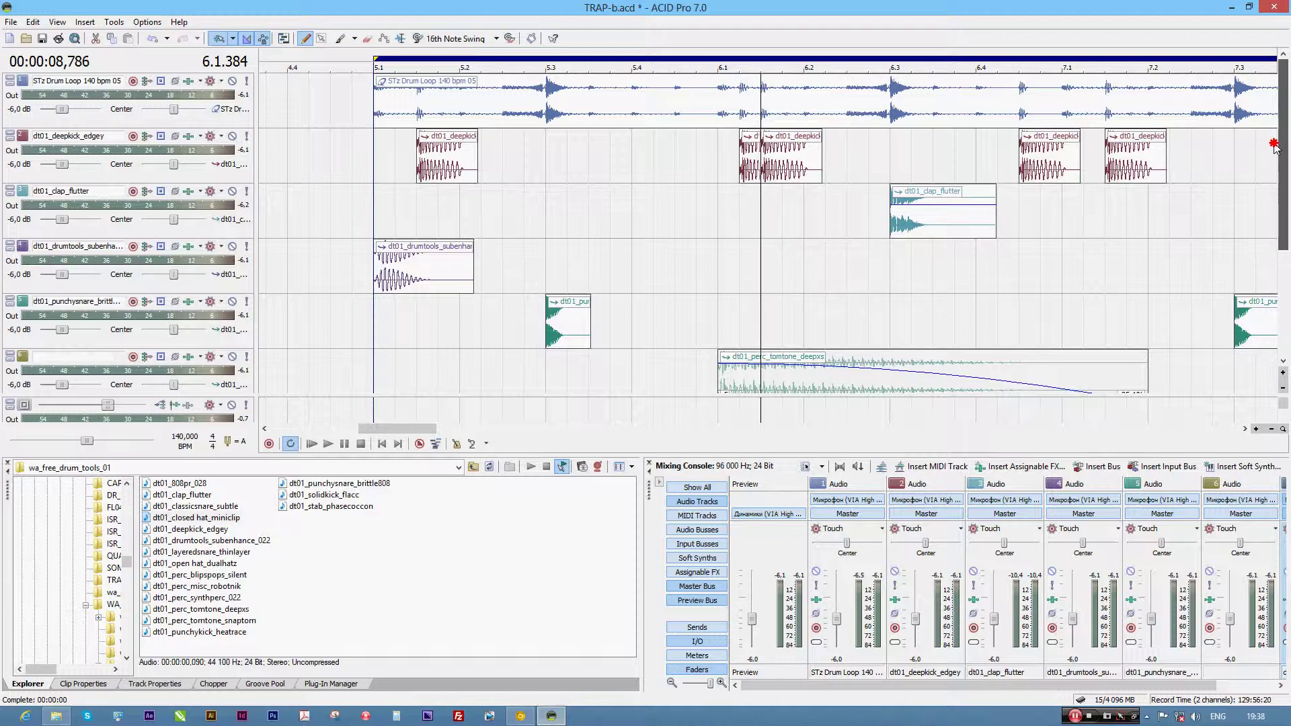